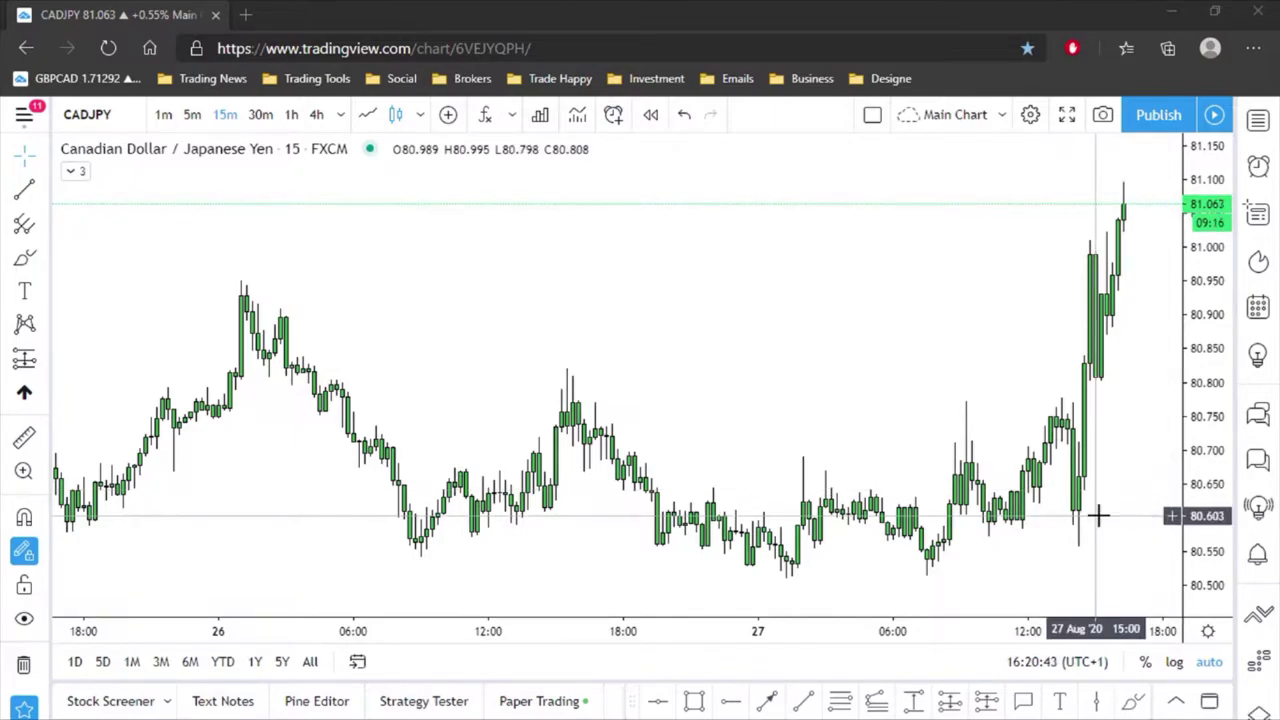
# - Examine the CADJPY 15-minute price action from 25 to 27 August 2020, focusing on the rise into 26 August
pyautogui.scroll(3, 1097, 515)
pyautogui.scroll(-3, 1097, 515)
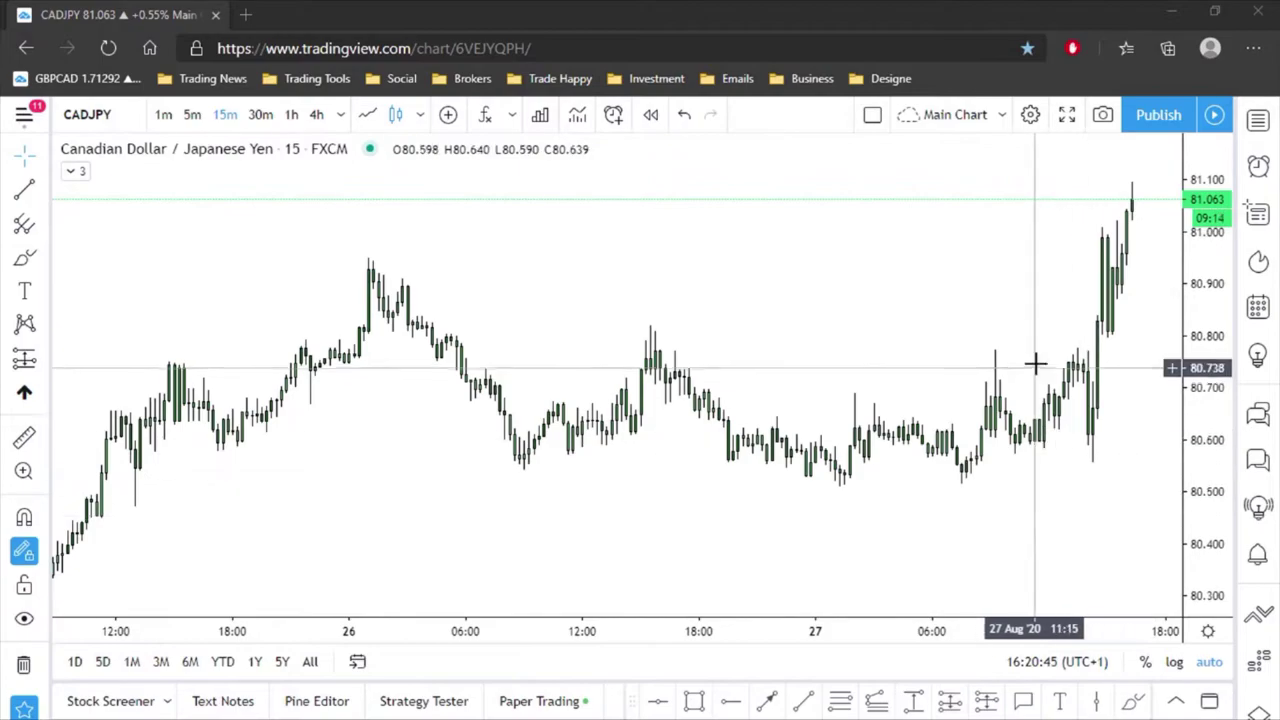
pyautogui.moveTo(894, 351); pyautogui.dragTo(837, 356)
pyautogui.scroll(3, 834, 357)
pyautogui.scroll(-3, 731, 383)
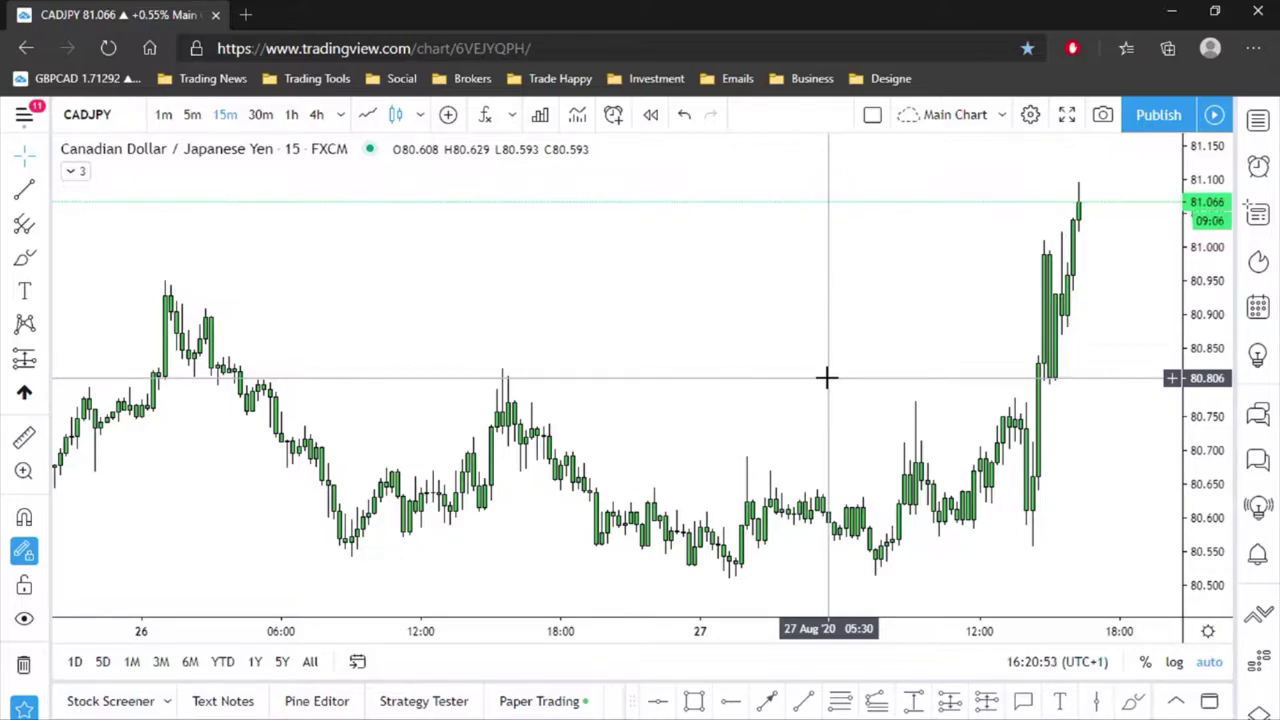
pyautogui.scroll(-2, 826, 377)
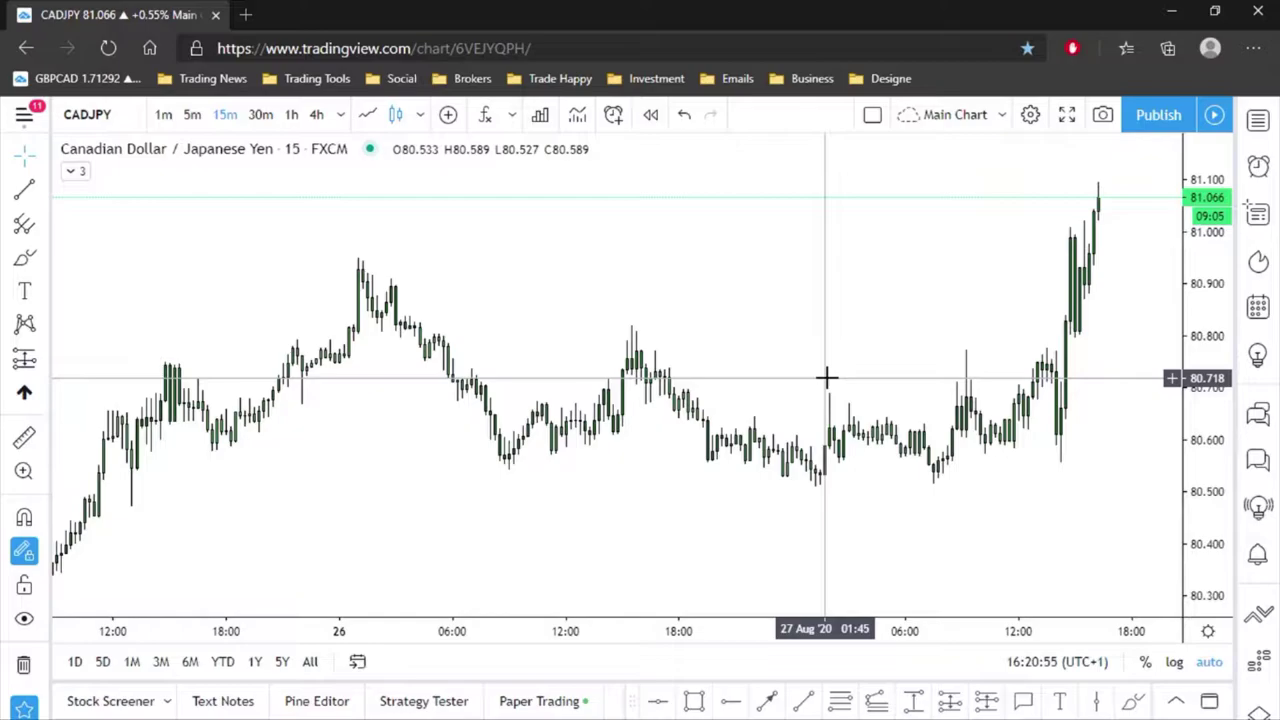
pyautogui.scroll(-2, 826, 377)
pyautogui.moveTo(691, 443); pyautogui.dragTo(901, 493)
pyautogui.scroll(-2, 917, 489)
pyautogui.scroll(3, 917, 489)
pyautogui.scroll(-1, 1065, 507)
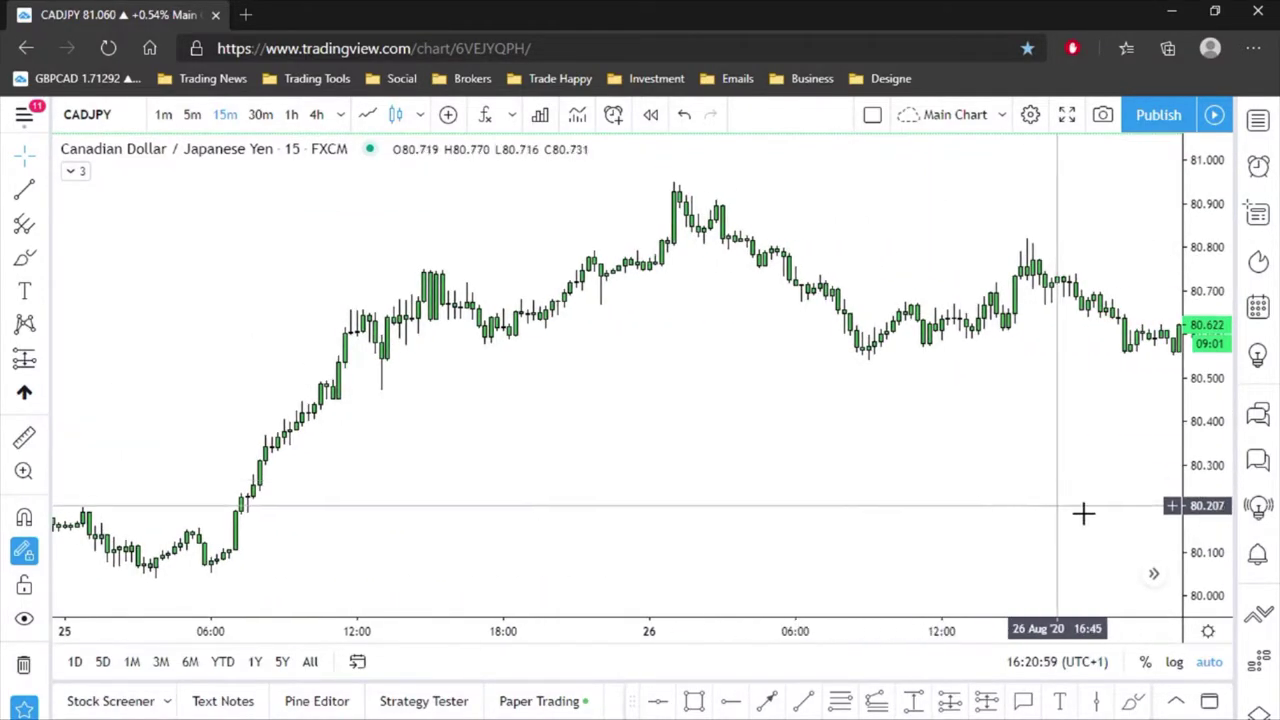
pyautogui.moveTo(949, 463); pyautogui.dragTo(917, 606)
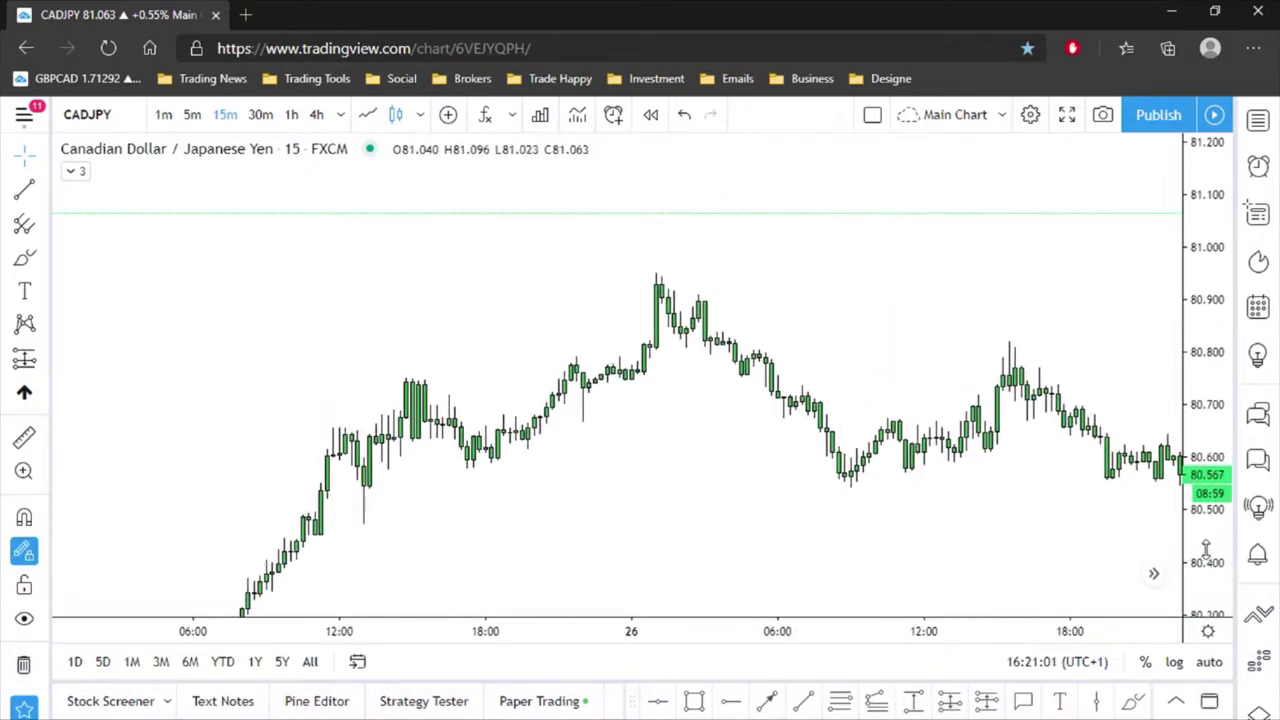
pyautogui.moveTo(671, 543); pyautogui.dragTo(743, 540)
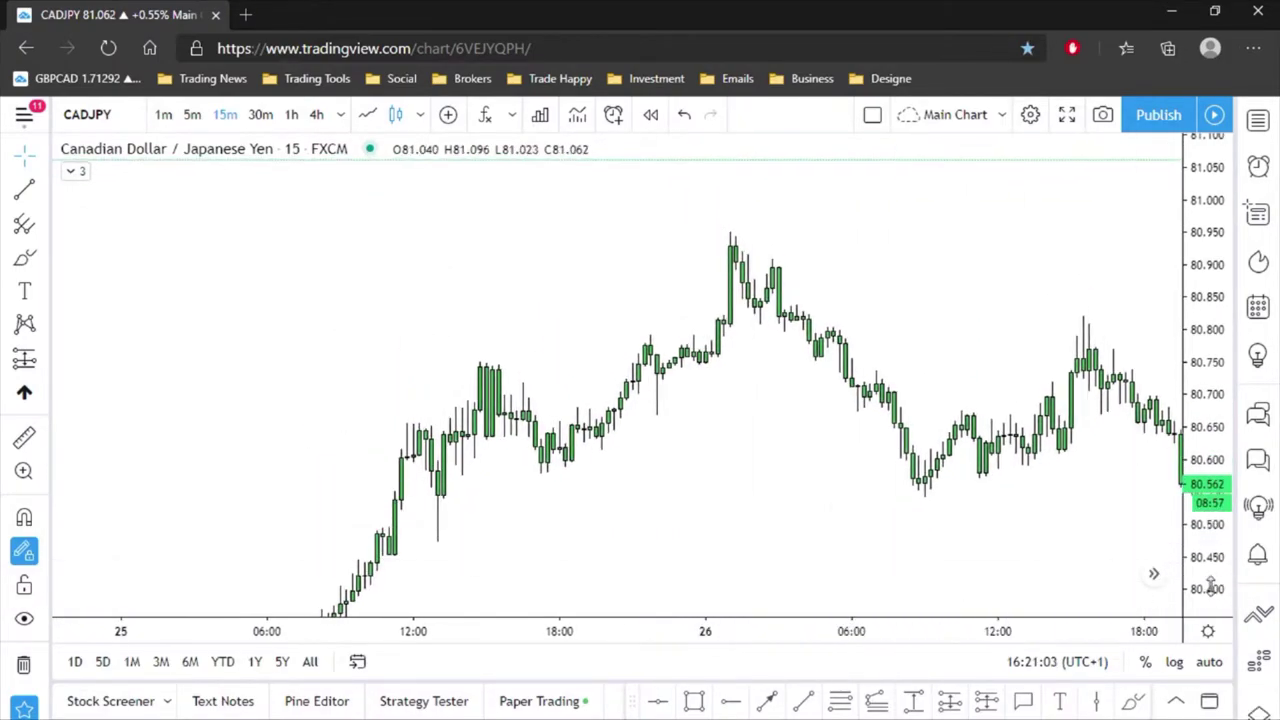
pyautogui.moveTo(1217, 588); pyautogui.dragTo(1114, 523)
pyautogui.moveTo(760, 520); pyautogui.dragTo(823, 480)
pyautogui.scroll(1, 891, 517)
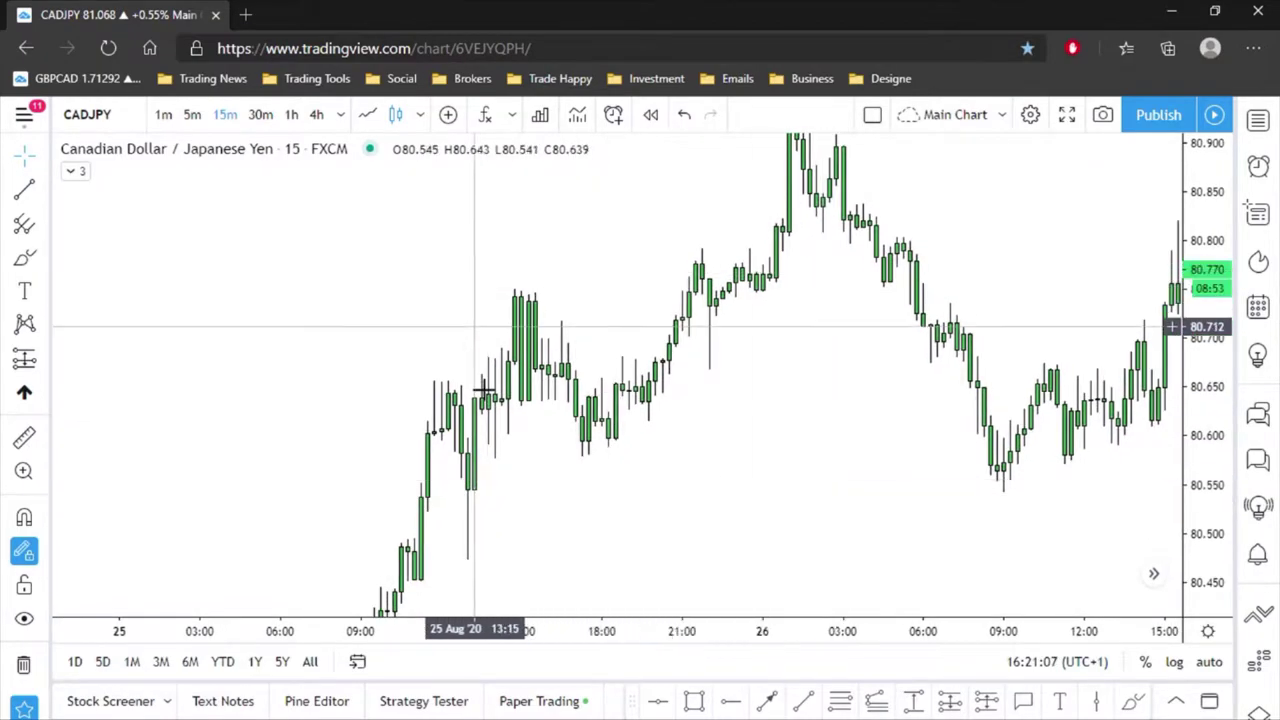
# - Draw three consecutive arrows tracing the 25 August rally to about 80.71, its pullback, and the rise to the 26 August high
pyautogui.moveTo(788, 390); pyautogui.dragTo(871, 440)
pyautogui.moveTo(1014, 445); pyautogui.dragTo(883, 476)
pyautogui.click(767, 700)
pyautogui.click(376, 548)
pyautogui.click(487, 357)
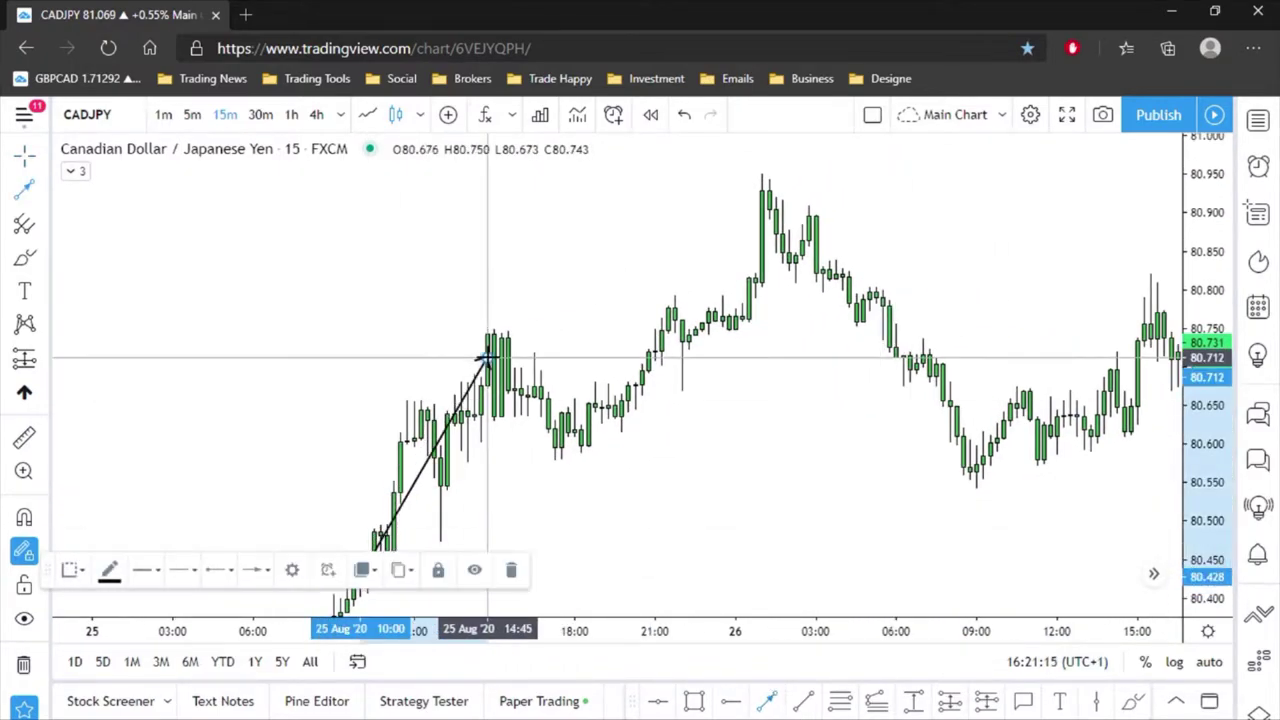
pyautogui.click(558, 455)
pyautogui.doubleClick(760, 190)
pyautogui.click(767, 414)
pyautogui.moveTo(699, 529); pyautogui.dragTo(760, 423)
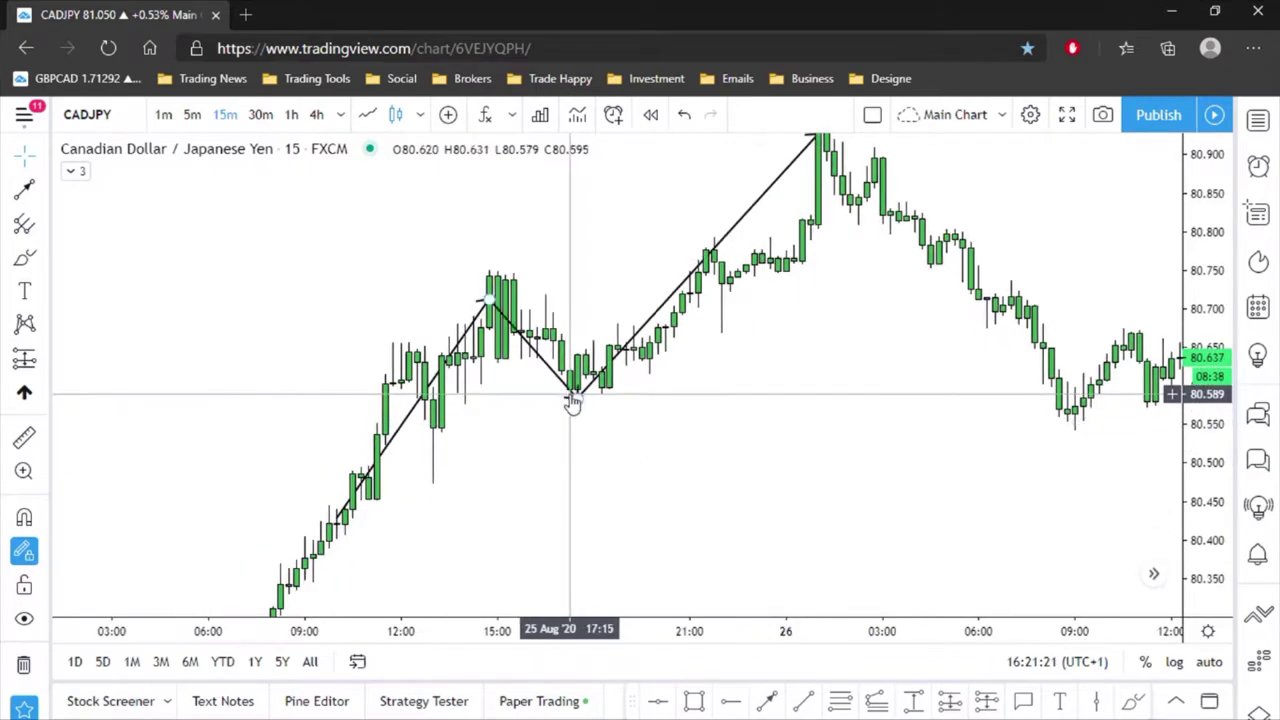
# - Draw a rectangle marking the demand zone below the pullback low, from about 80.577 to 80.544, spanning 25 August 12:00 to 22:00
pyautogui.click(694, 701)
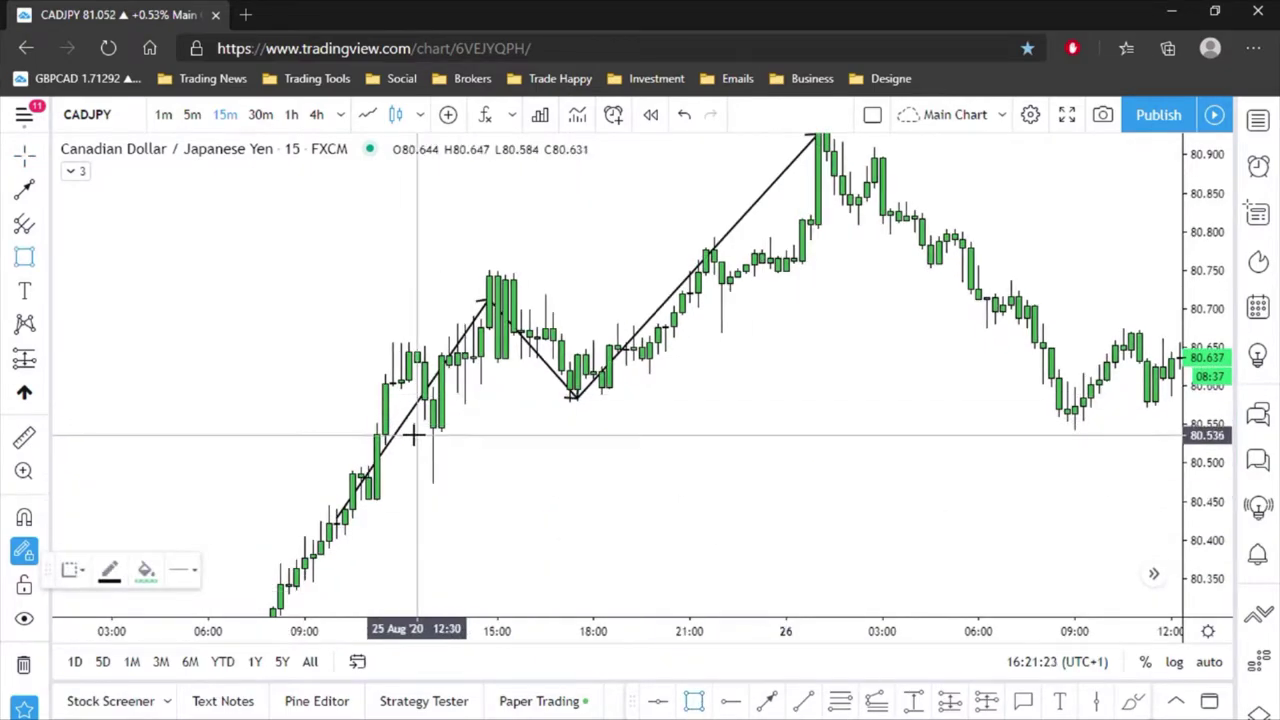
pyautogui.click(401, 404)
pyautogui.click(722, 428)
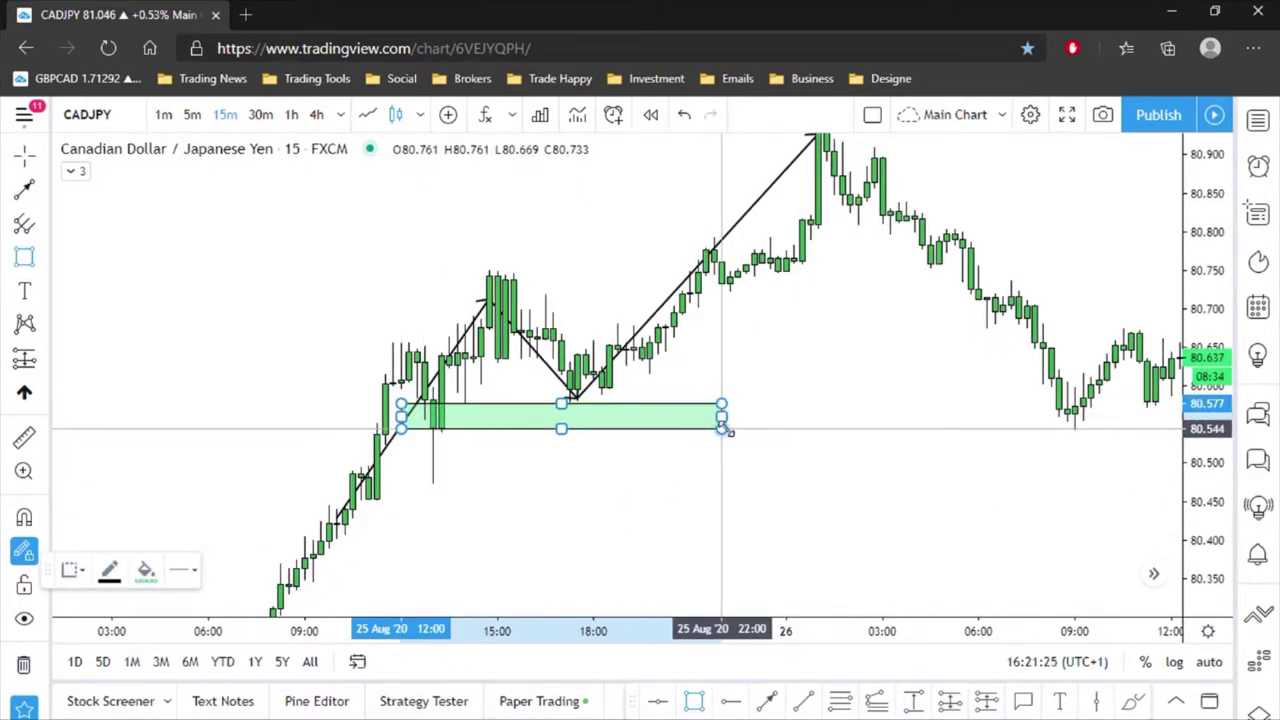
pyautogui.click(731, 443)
pyautogui.click(840, 701)
pyautogui.click(425, 485)
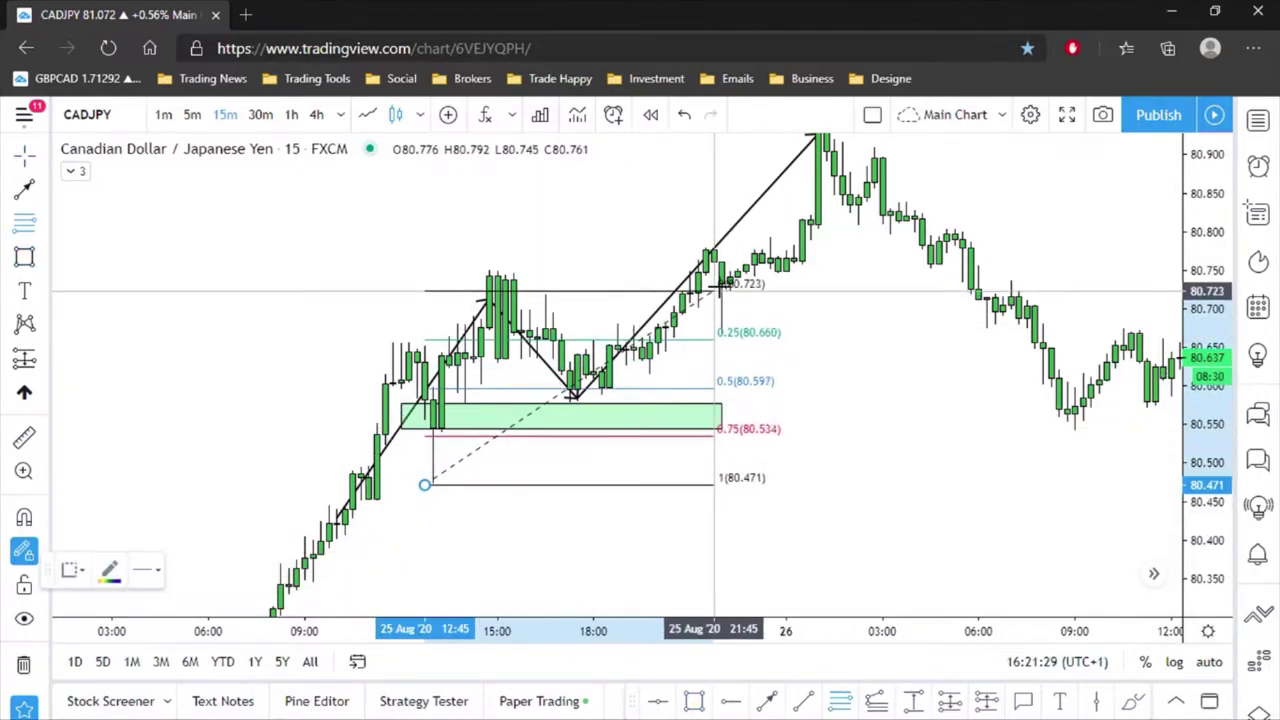
pyautogui.press('Escape')
# - Place a long position at 25 August 18:15 with entry at about 80.653, stop at 80.536 and target at 80.887
pyautogui.moveTo(801, 497); pyautogui.dragTo(821, 499)
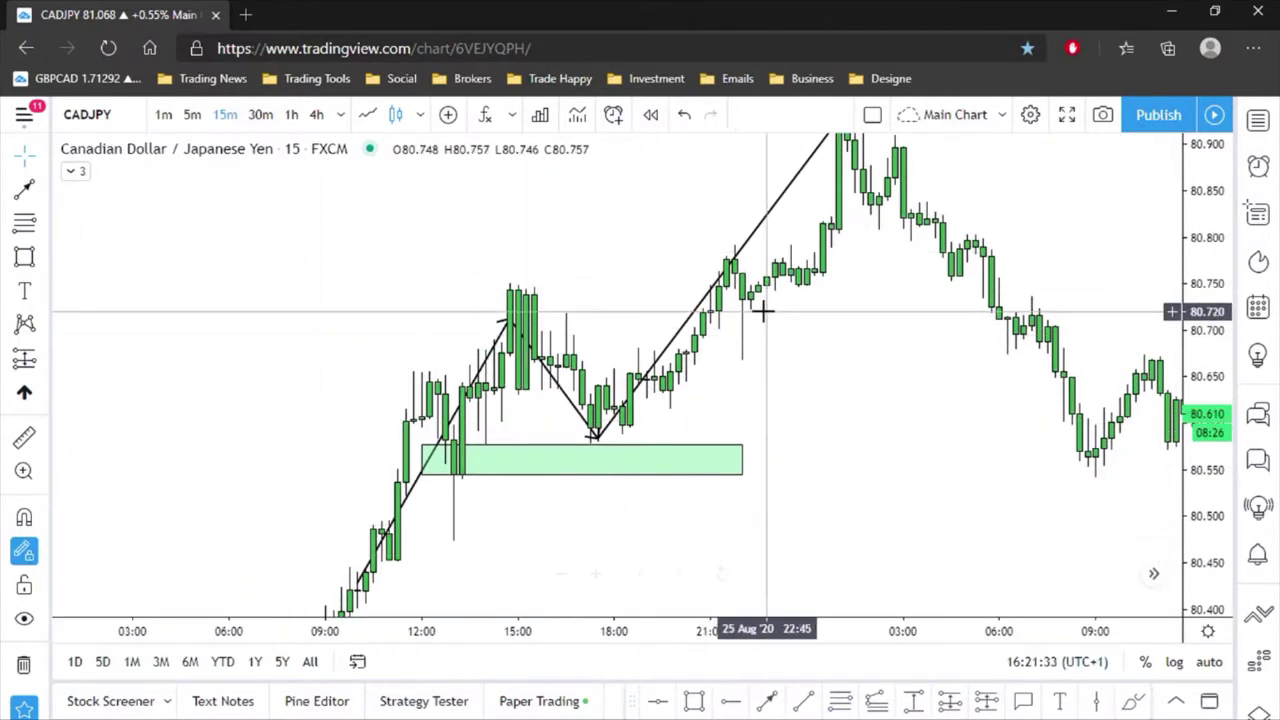
pyautogui.scroll(1, 812, 474)
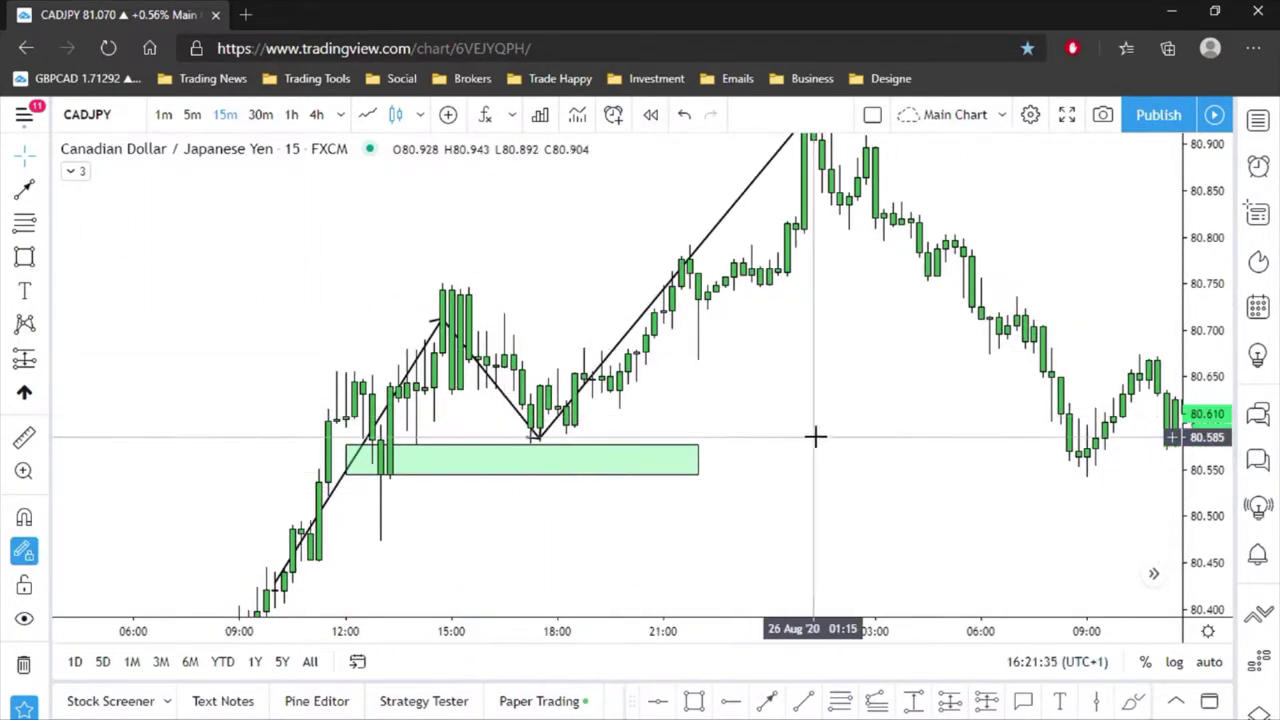
pyautogui.moveTo(673, 435); pyautogui.dragTo(611, 434)
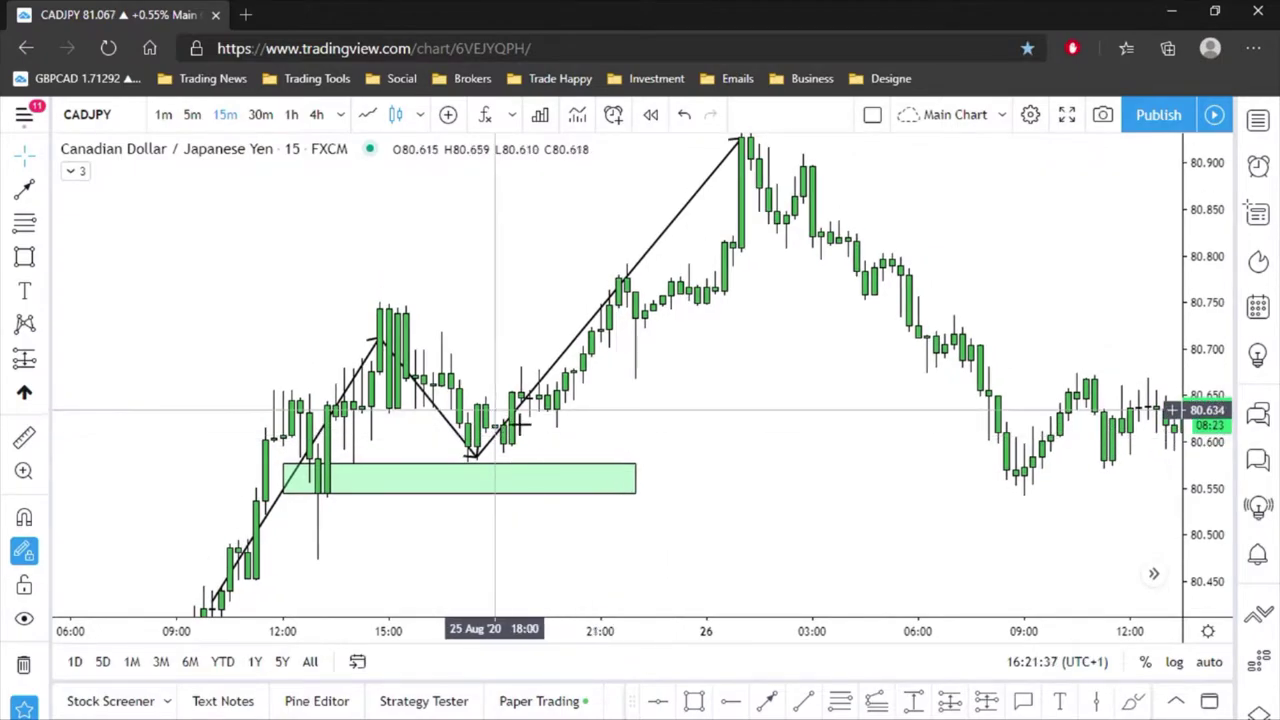
pyautogui.click(948, 700)
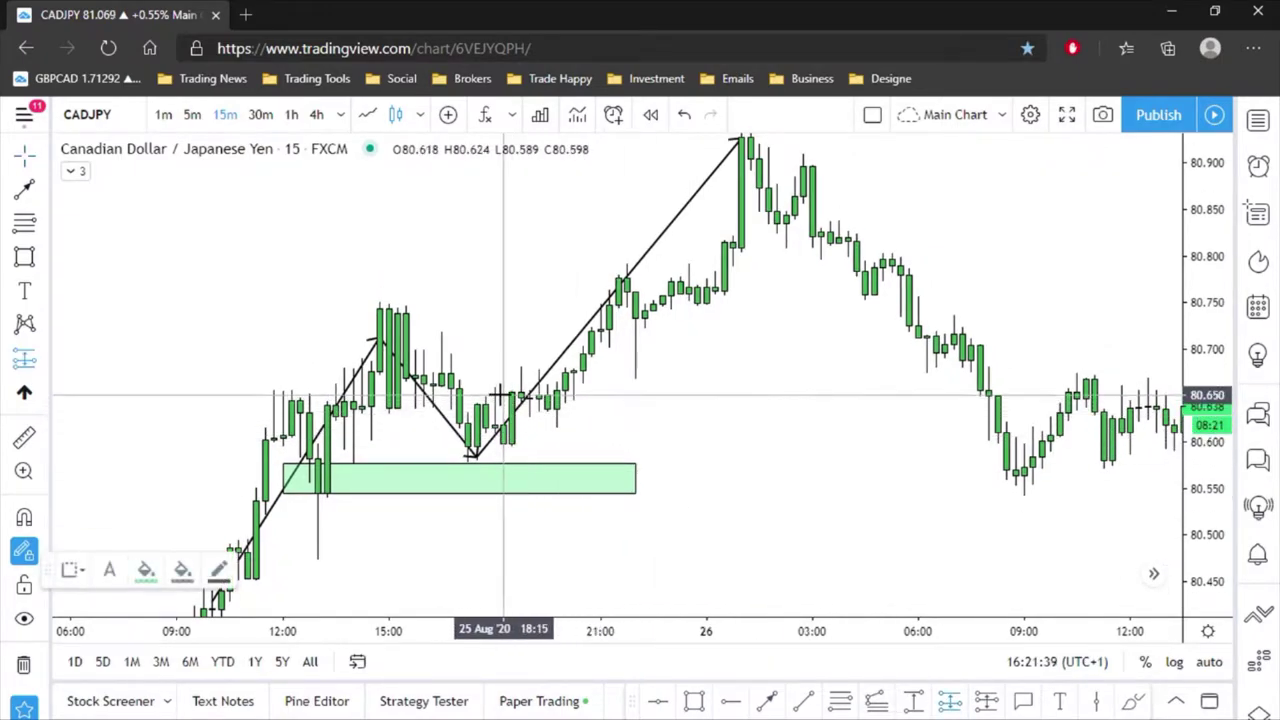
pyautogui.click(503, 391)
pyautogui.moveTo(490, 508); pyautogui.dragTo(500, 500)
pyautogui.moveTo(503, 226); pyautogui.dragTo(511, 168)
pyautogui.click(449, 249)
# - Lower the long position's profit target to about 80.858, giving a risk/reward ratio of 1.75
pyautogui.moveTo(865, 542); pyautogui.dragTo(807, 557)
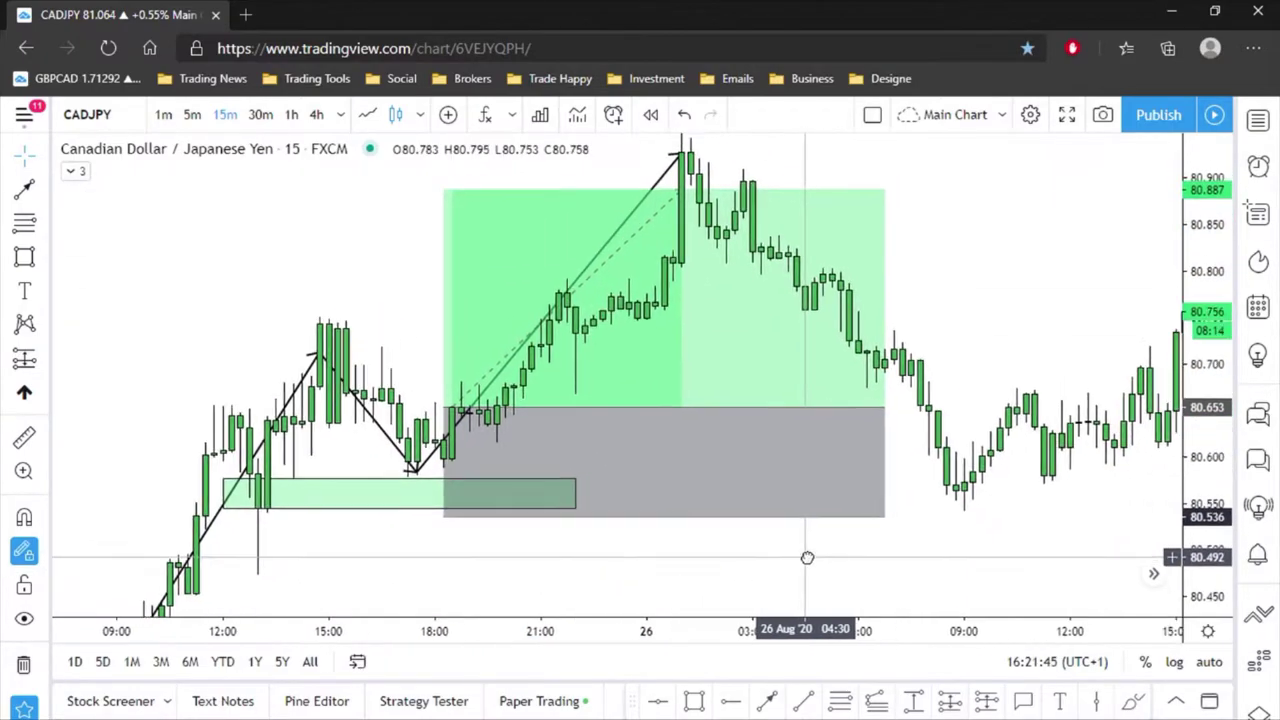
pyautogui.scroll(-2, 800, 547)
pyautogui.moveTo(520, 285); pyautogui.dragTo(377, 294)
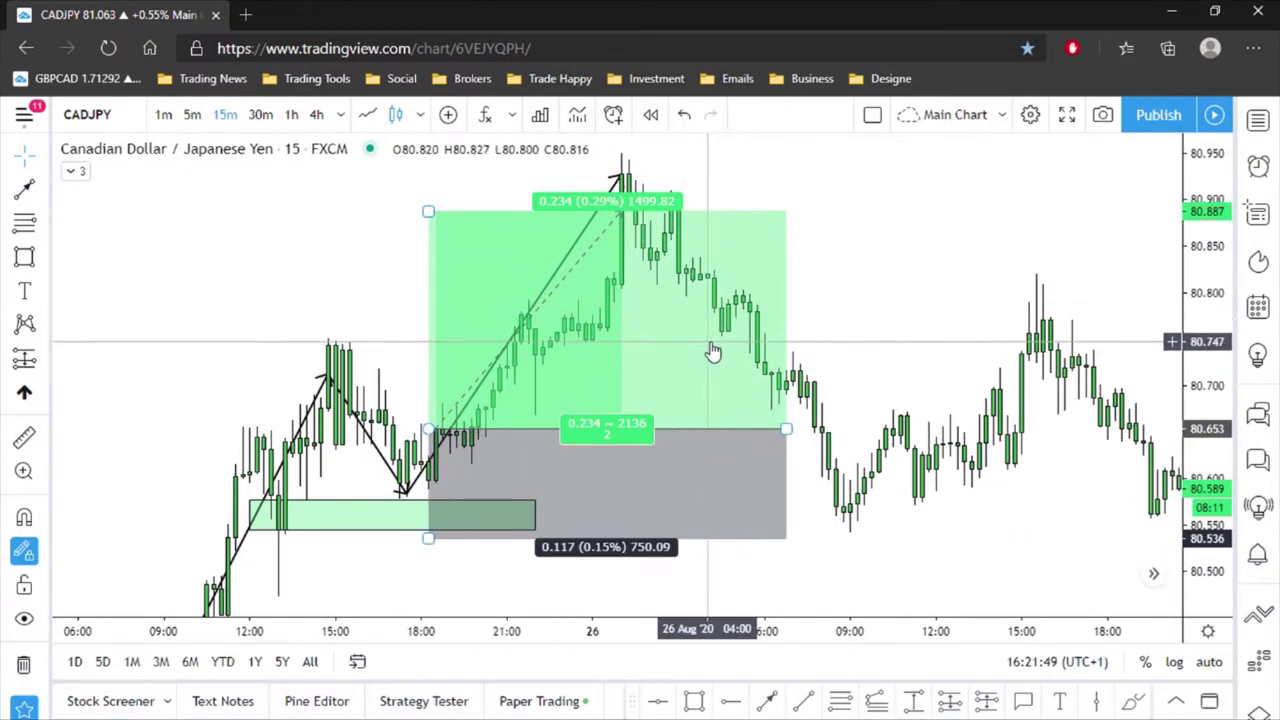
pyautogui.moveTo(903, 277); pyautogui.dragTo(954, 283)
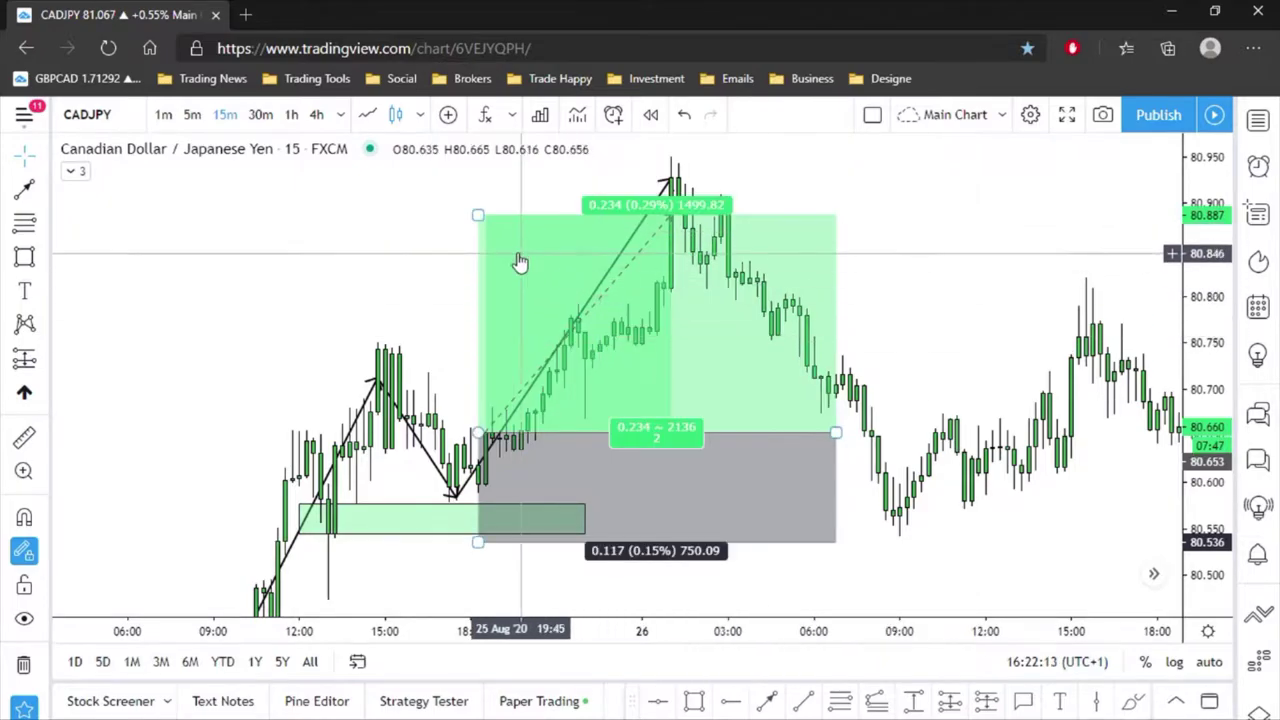
pyautogui.moveTo(474, 216)
pyautogui.mouseDown()
pyautogui.moveTo(463, 409)
pyautogui.moveTo(470, 182)
pyautogui.moveTo(477, 289)
pyautogui.moveTo(472, 242)
pyautogui.mouseUp()
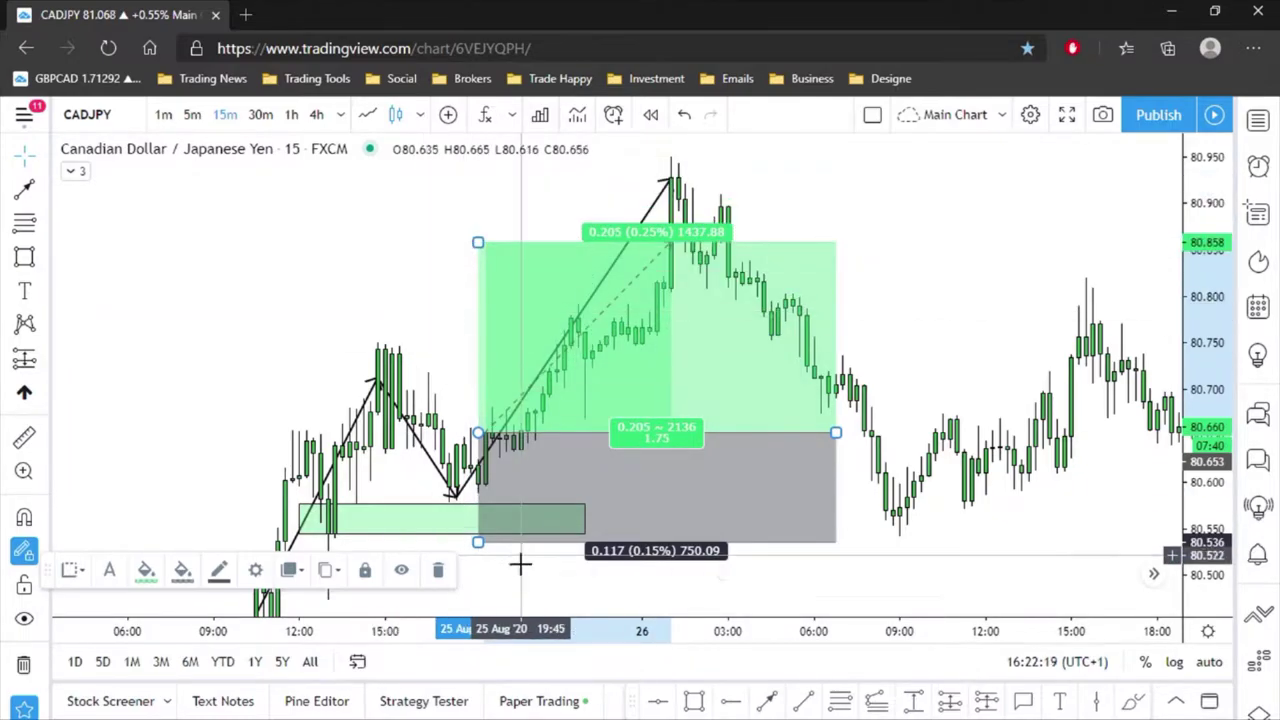
pyautogui.moveTo(602, 551); pyautogui.dragTo(597, 497)
pyautogui.moveTo(473, 490); pyautogui.dragTo(474, 489)
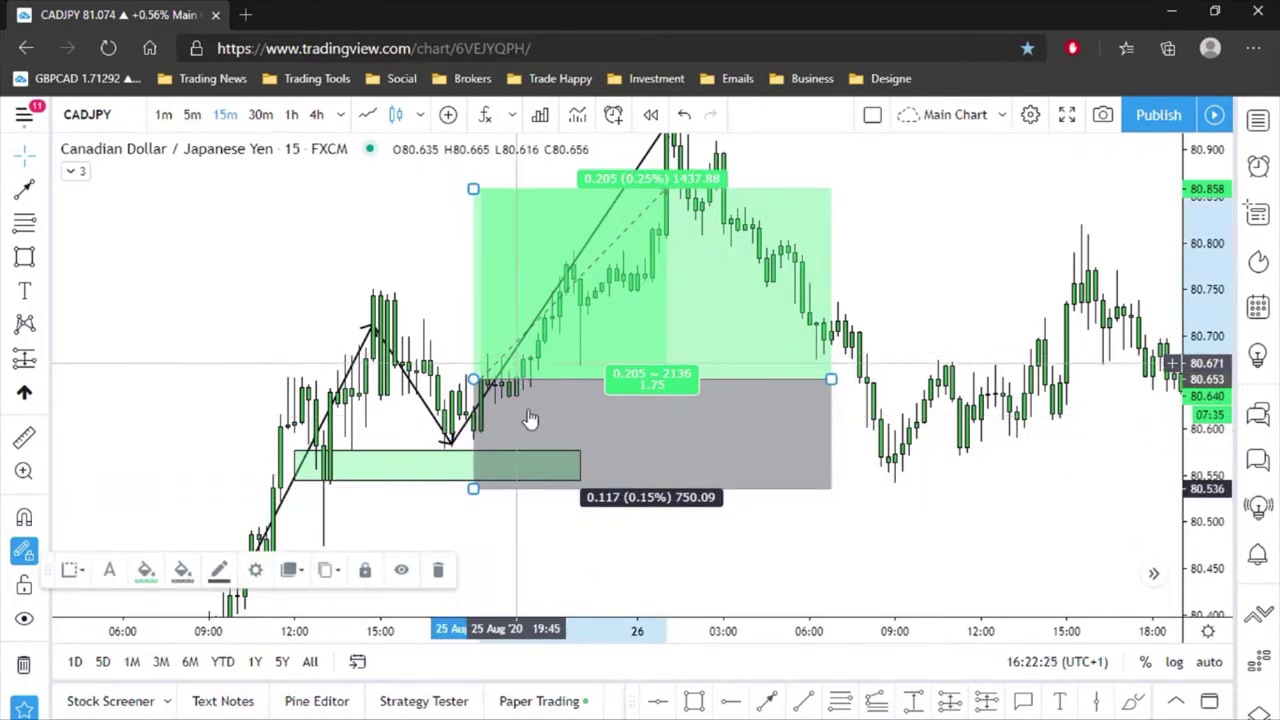
# - Shorten the long position so it ends just before the 26 August high
pyautogui.moveTo(871, 491)
pyautogui.mouseDown()
pyautogui.moveTo(863, 514)
pyautogui.moveTo(864, 487)
pyautogui.mouseUp()
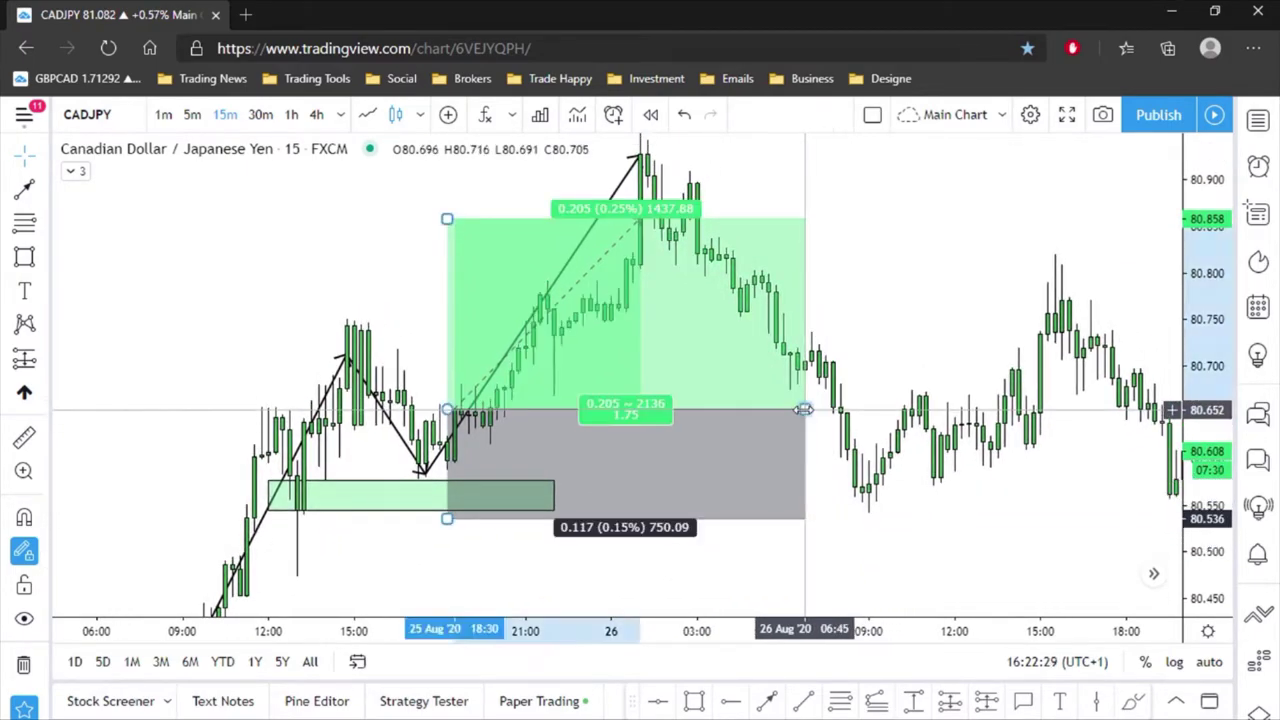
pyautogui.moveTo(803, 409); pyautogui.dragTo(623, 420)
pyautogui.moveTo(749, 526); pyautogui.dragTo(663, 376)
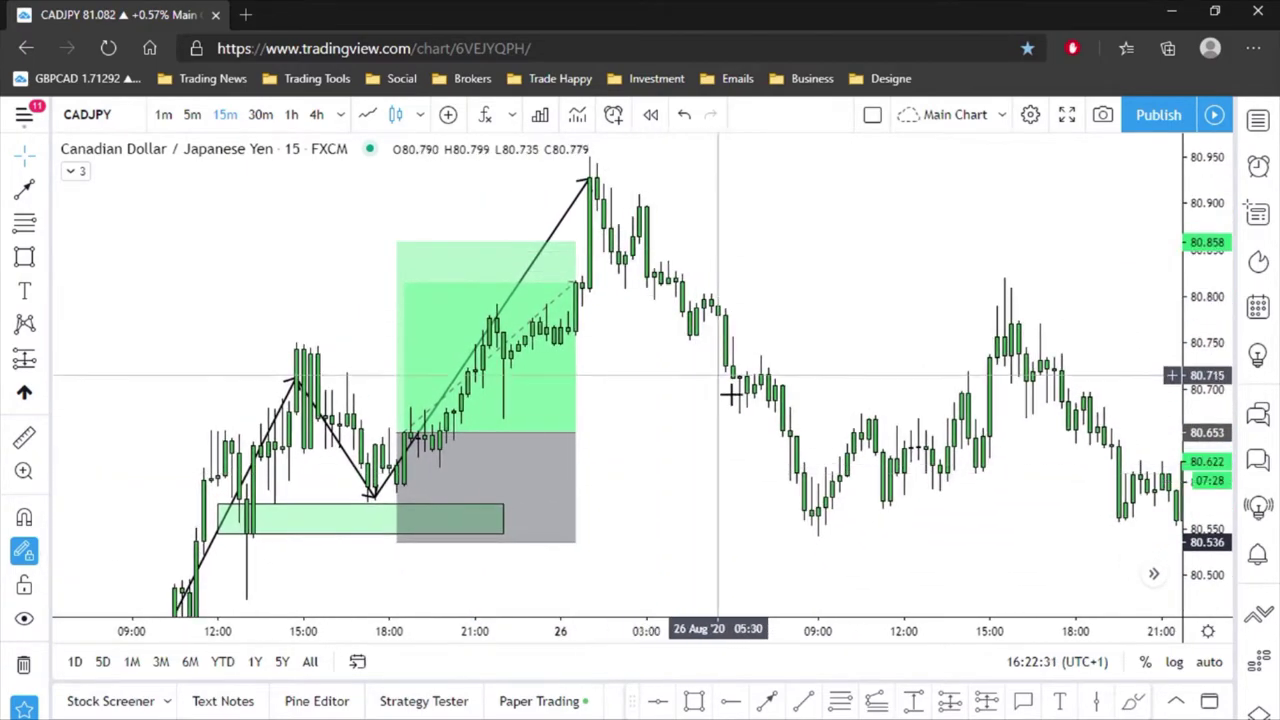
# - Draw an arrow tracing the decline from about 80.880 at 26 August 01:00 down to the 09:30 low
pyautogui.moveTo(909, 526); pyautogui.dragTo(606, 503)
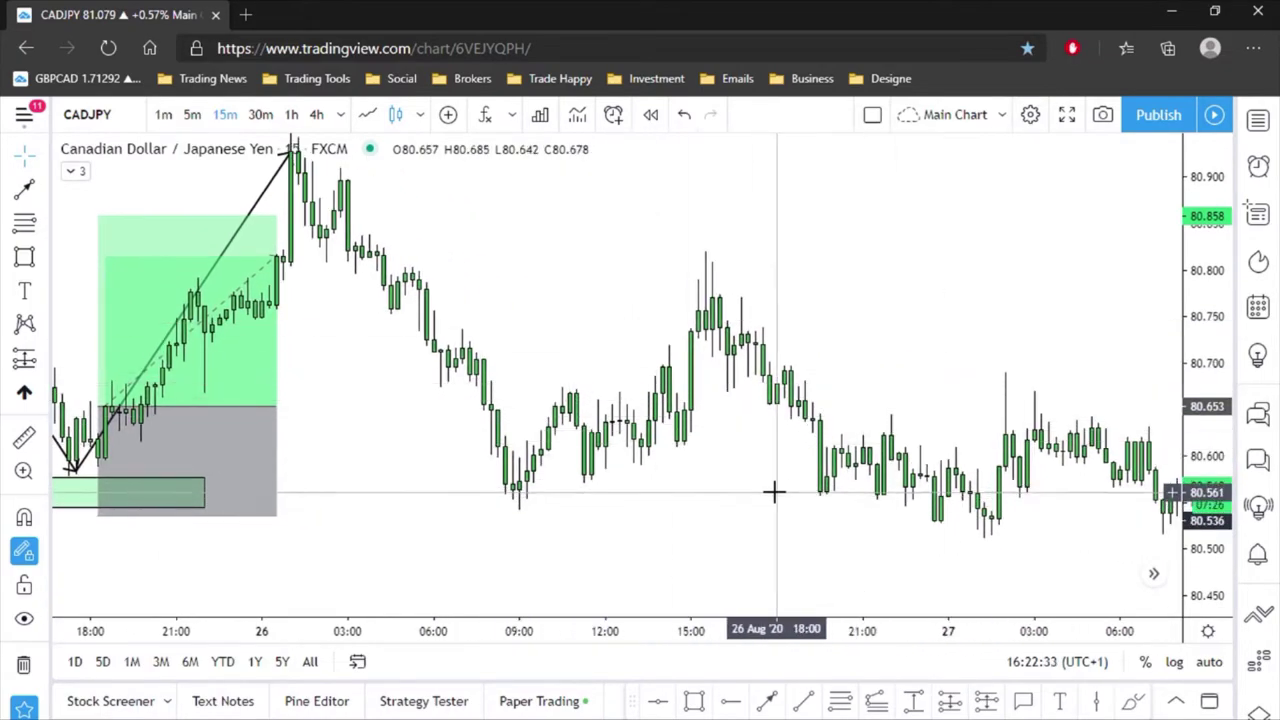
pyautogui.moveTo(774, 491); pyautogui.dragTo(829, 520)
pyautogui.scroll(-3, 880, 510)
pyautogui.moveTo(929, 503); pyautogui.dragTo(828, 490)
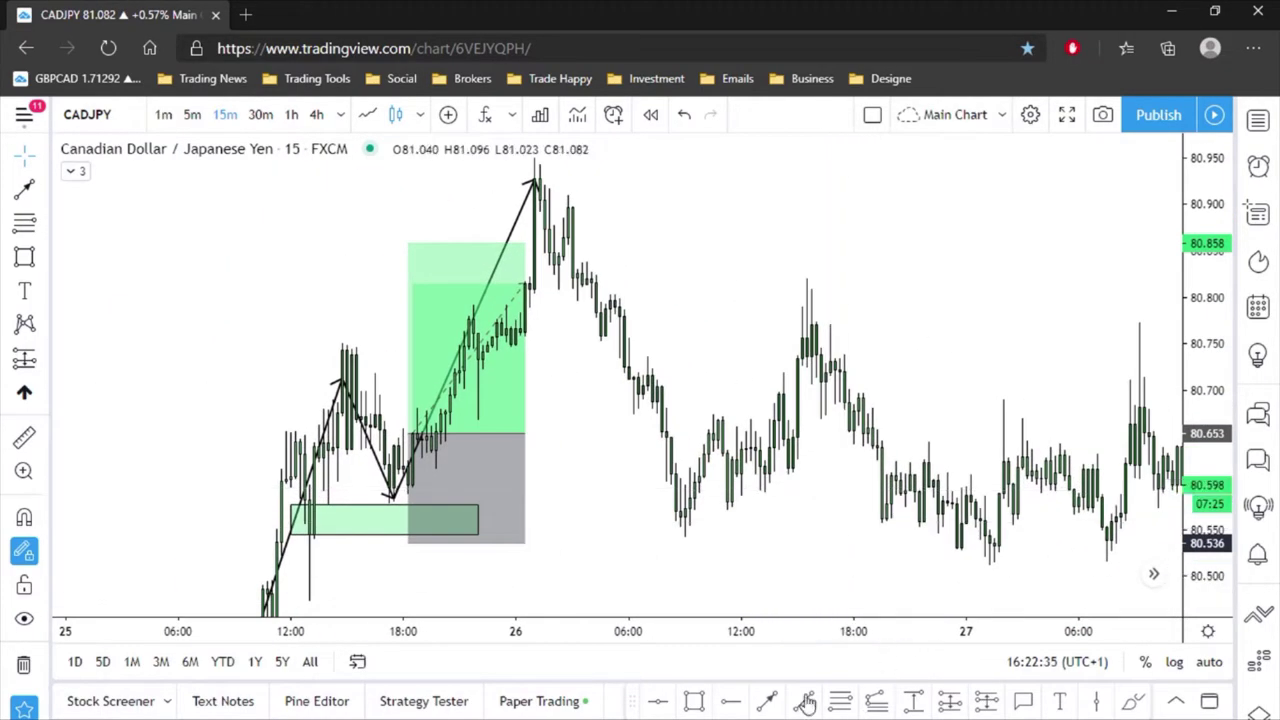
pyautogui.click(768, 703)
pyautogui.click(535, 222)
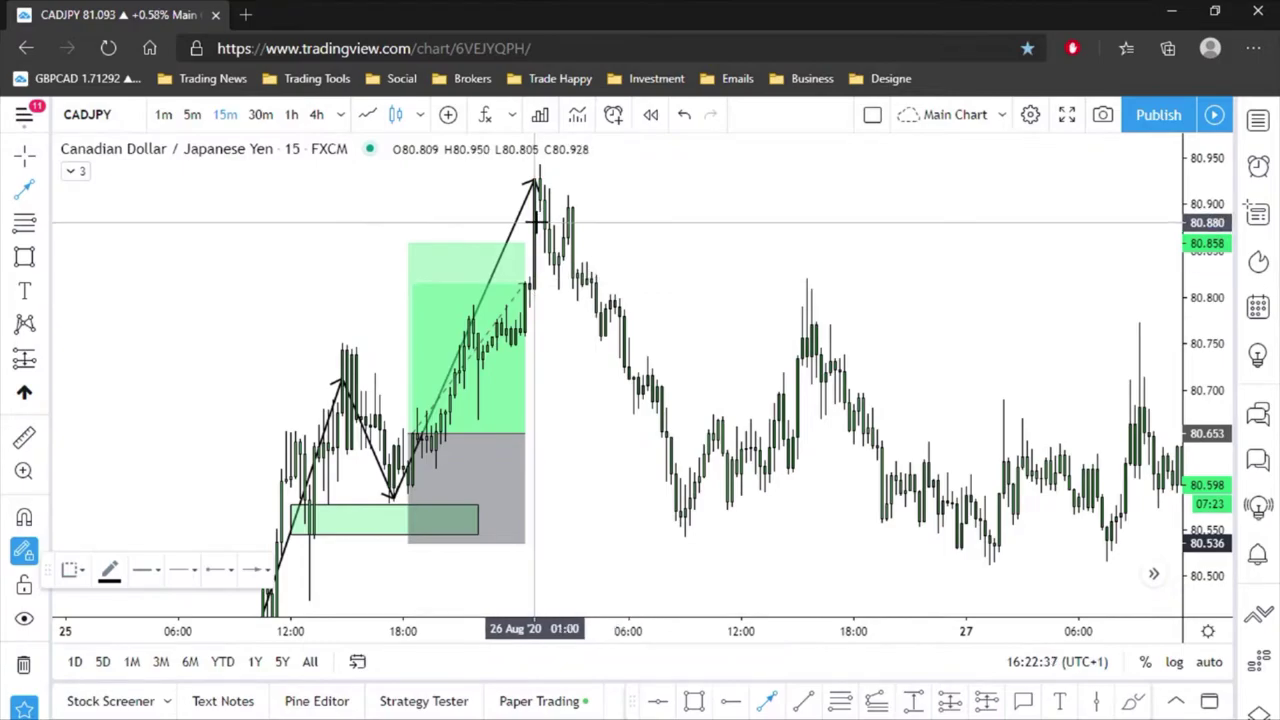
pyautogui.click(693, 493)
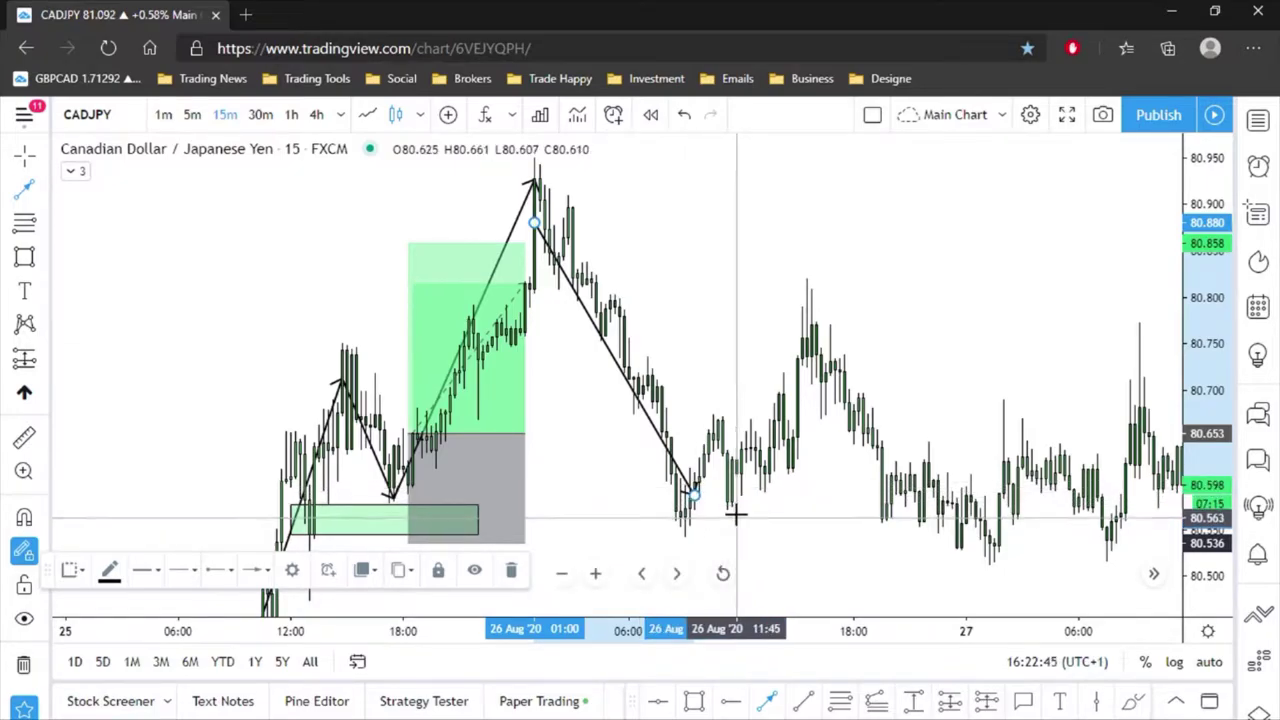
# - Draw a nearly horizontal arrow from the demand zone at about 80.567 to the 26 August 10:00 low at about 80.562
pyautogui.click(365, 513)
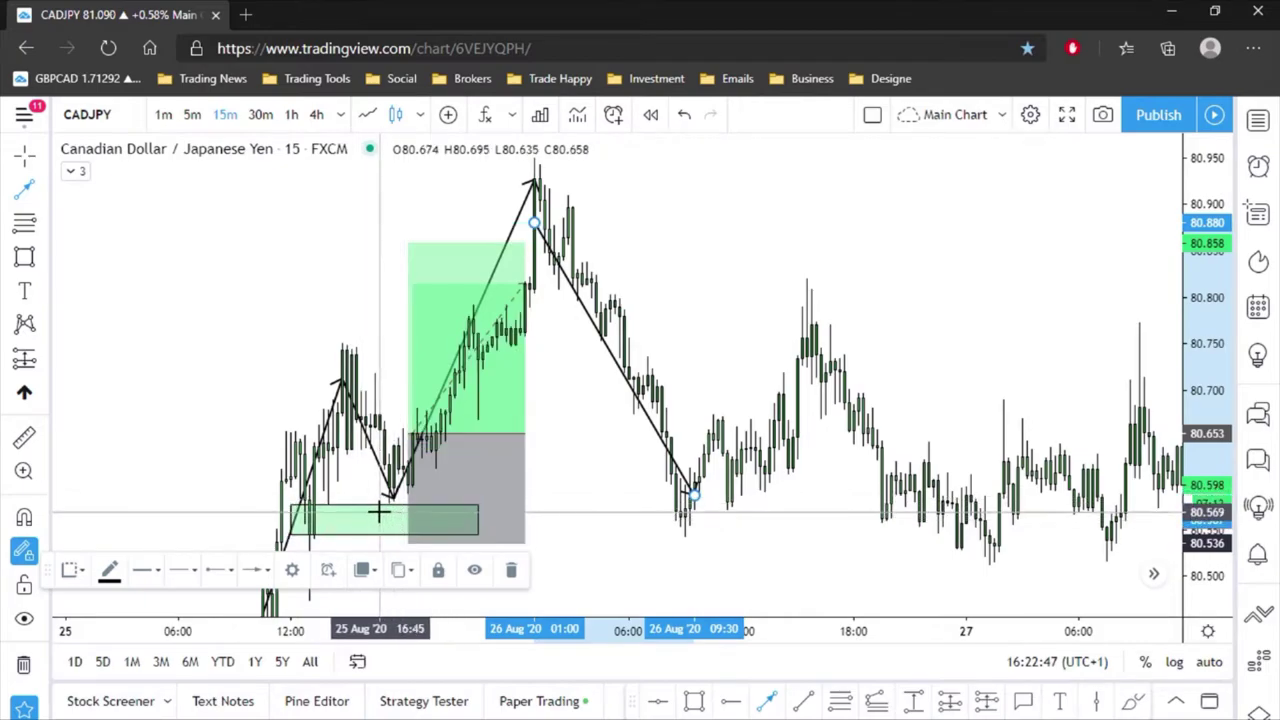
pyautogui.click(703, 518)
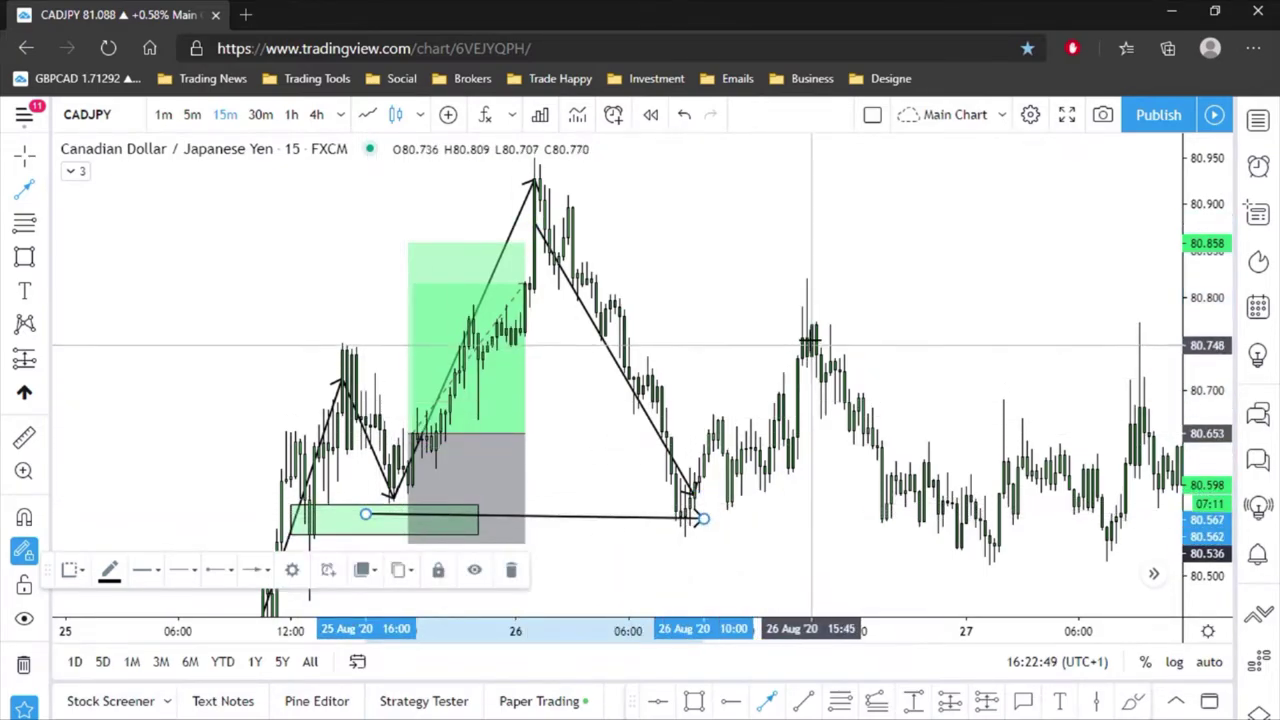
pyautogui.click(703, 518)
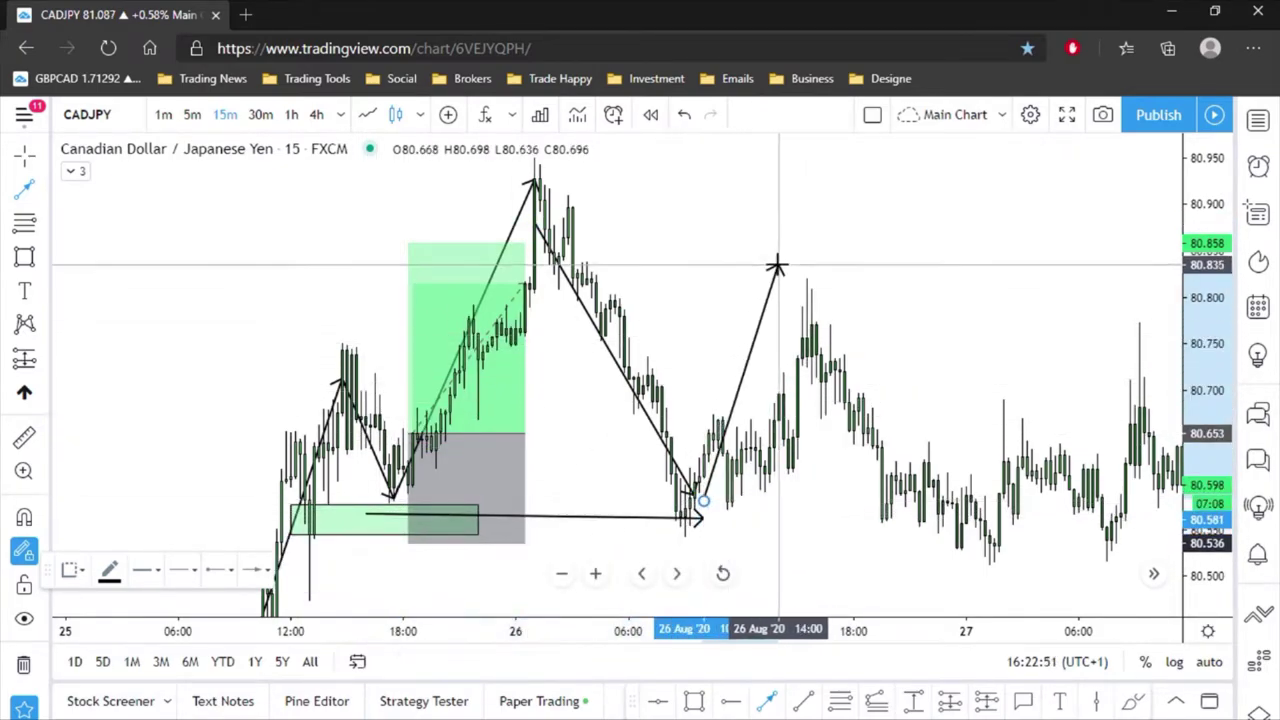
pyautogui.press('Escape')
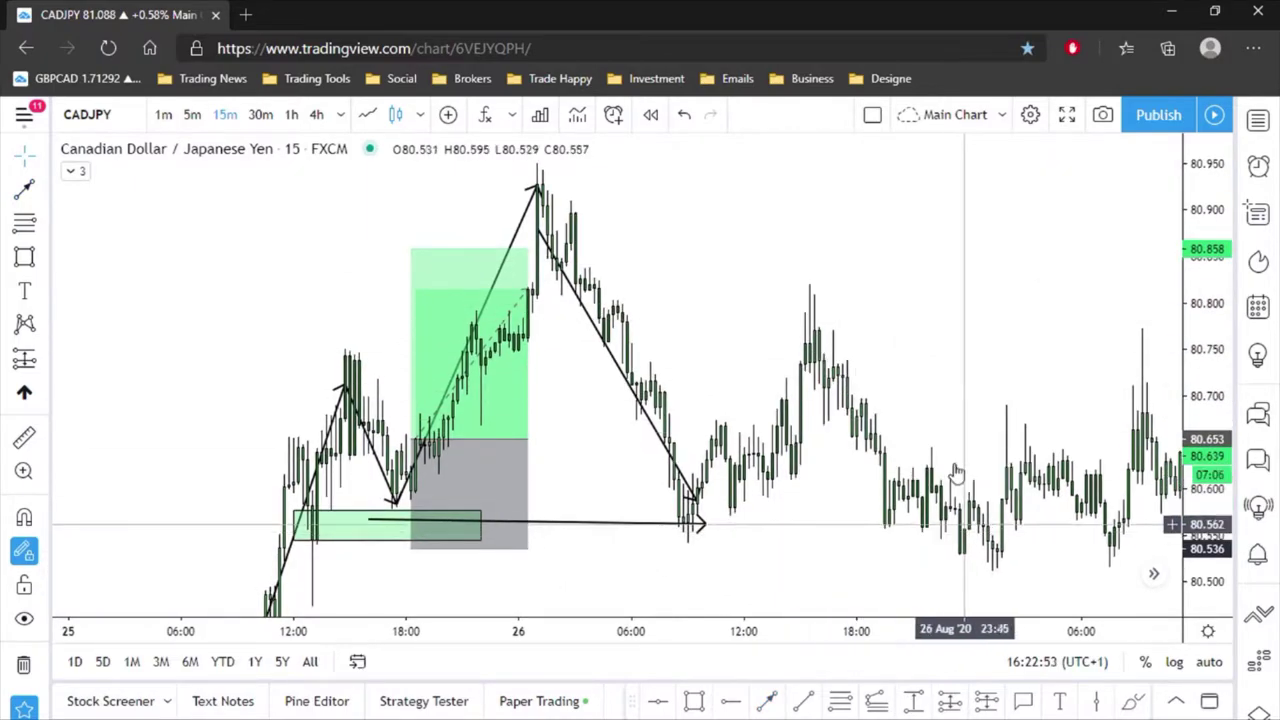
pyautogui.moveTo(942, 512); pyautogui.dragTo(880, 380)
pyautogui.moveTo(1220, 290); pyautogui.dragTo(1217, 395)
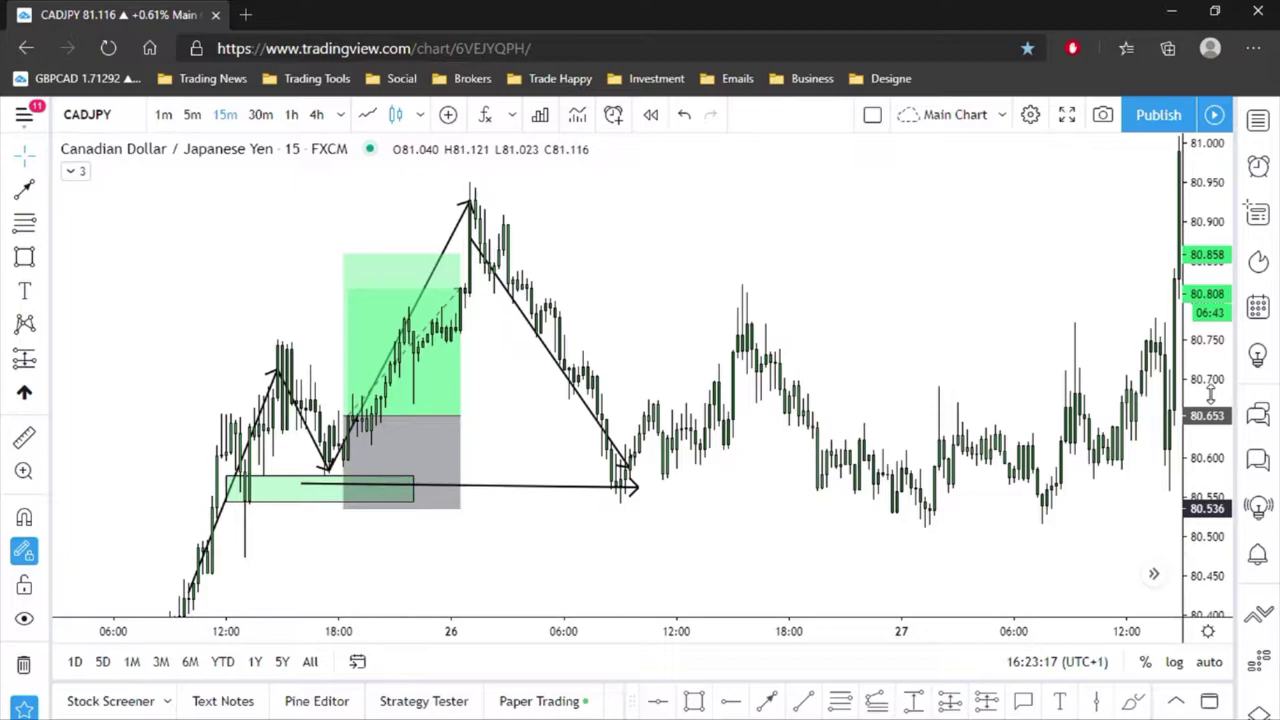
pyautogui.scroll(5, 829, 534)
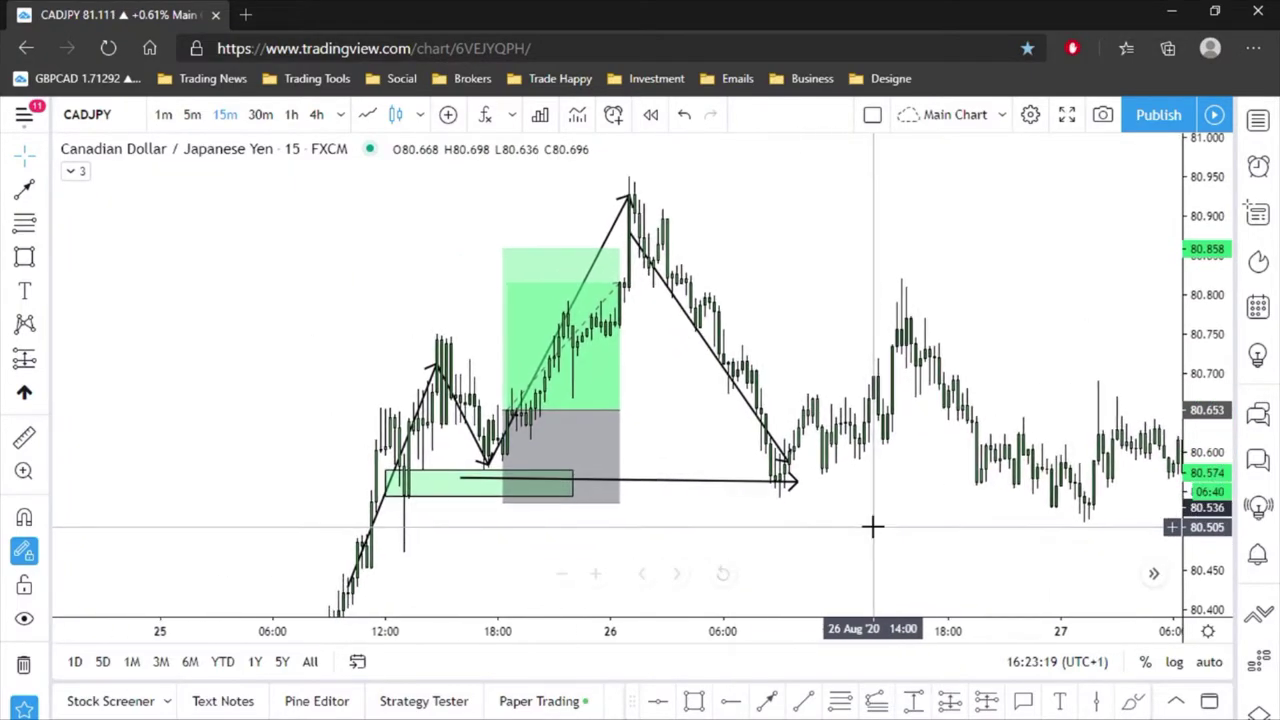
pyautogui.scroll(-3, 1128, 486)
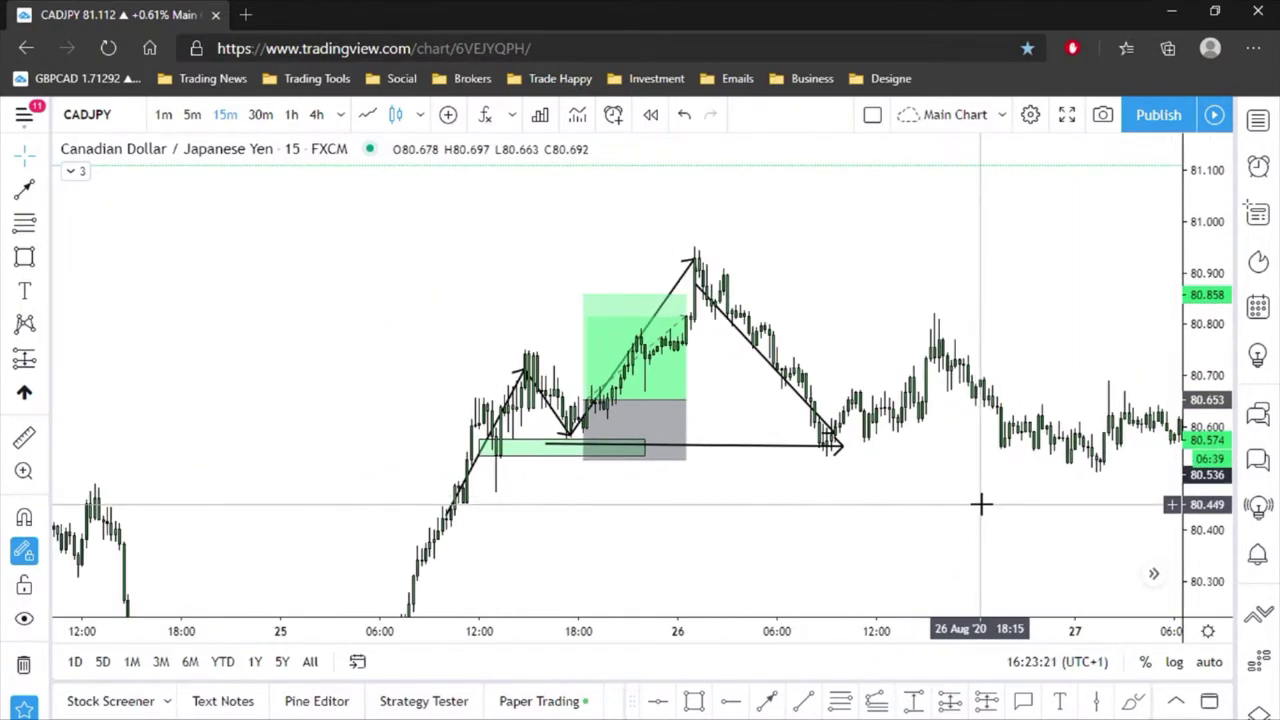
pyautogui.moveTo(905, 467); pyautogui.dragTo(860, 494)
pyautogui.scroll(1, 857, 494)
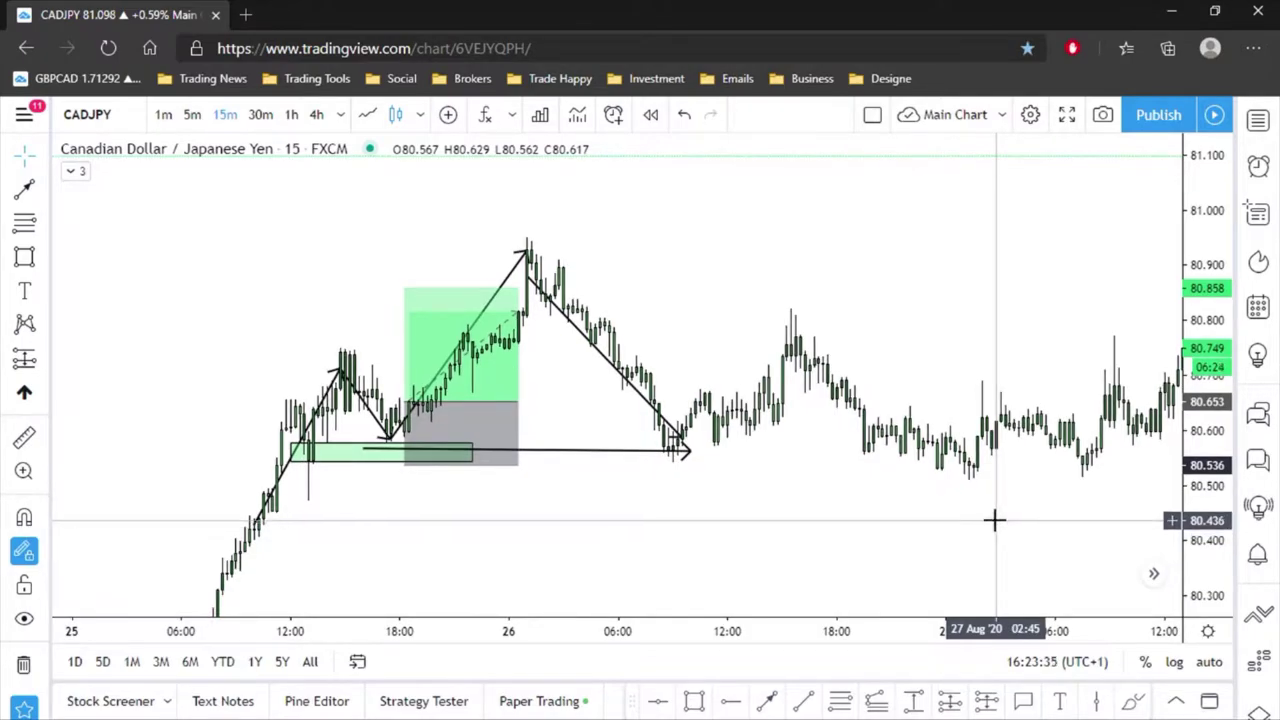
# - Remove all arrows, the demand zone and the long position from the chart
pyautogui.moveTo(943, 523); pyautogui.dragTo(963, 525)
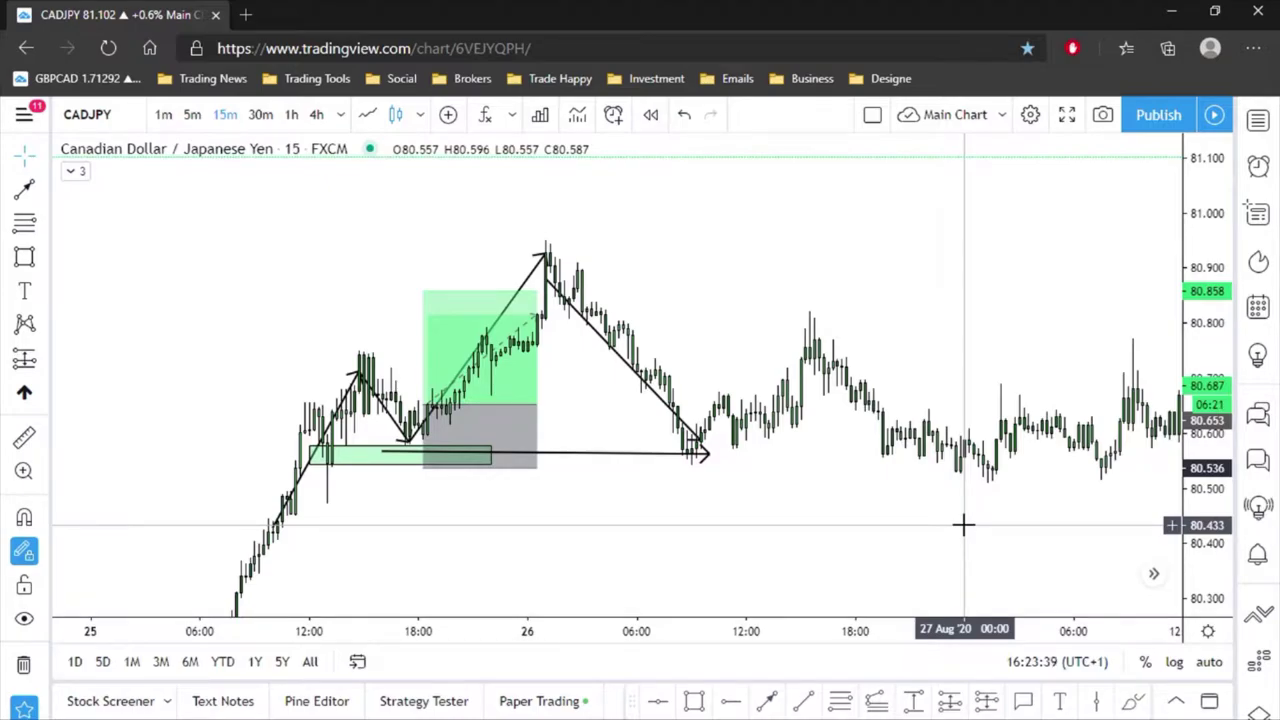
pyautogui.scroll(1, 963, 525)
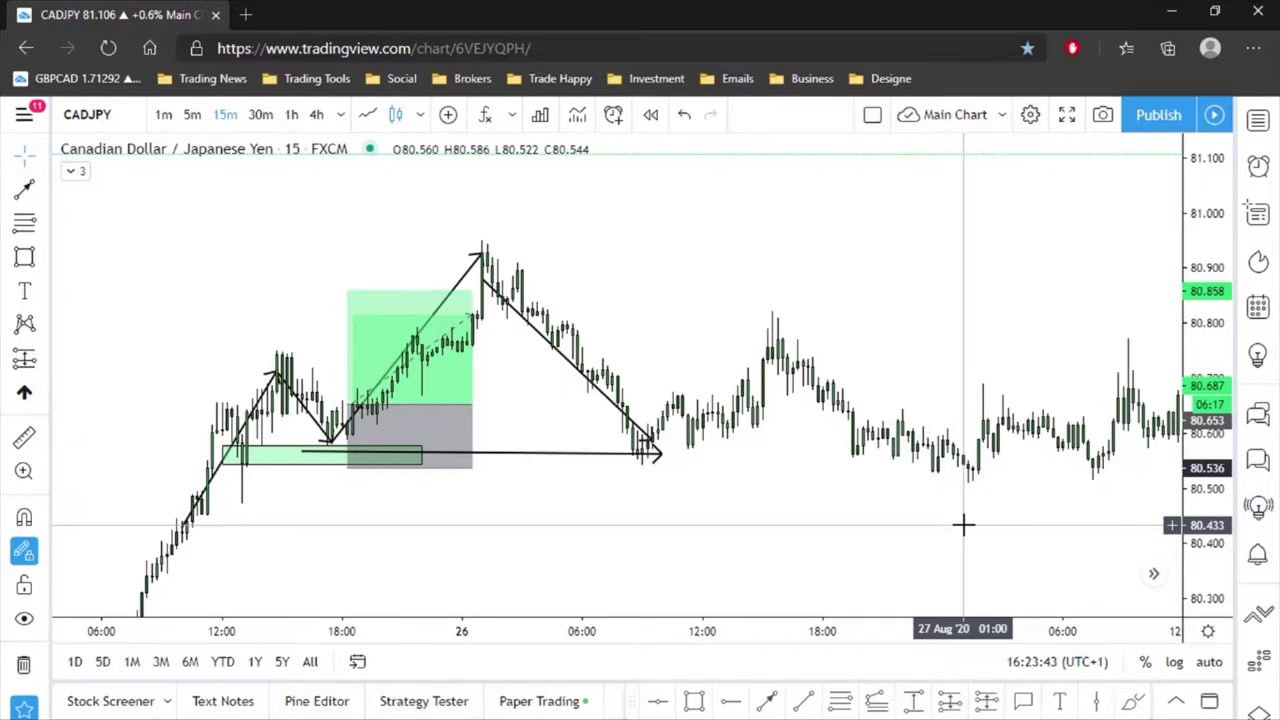
pyautogui.click(24, 664)
pyautogui.moveTo(354, 453); pyautogui.dragTo(394, 509)
pyautogui.doubleClick(1201, 591)
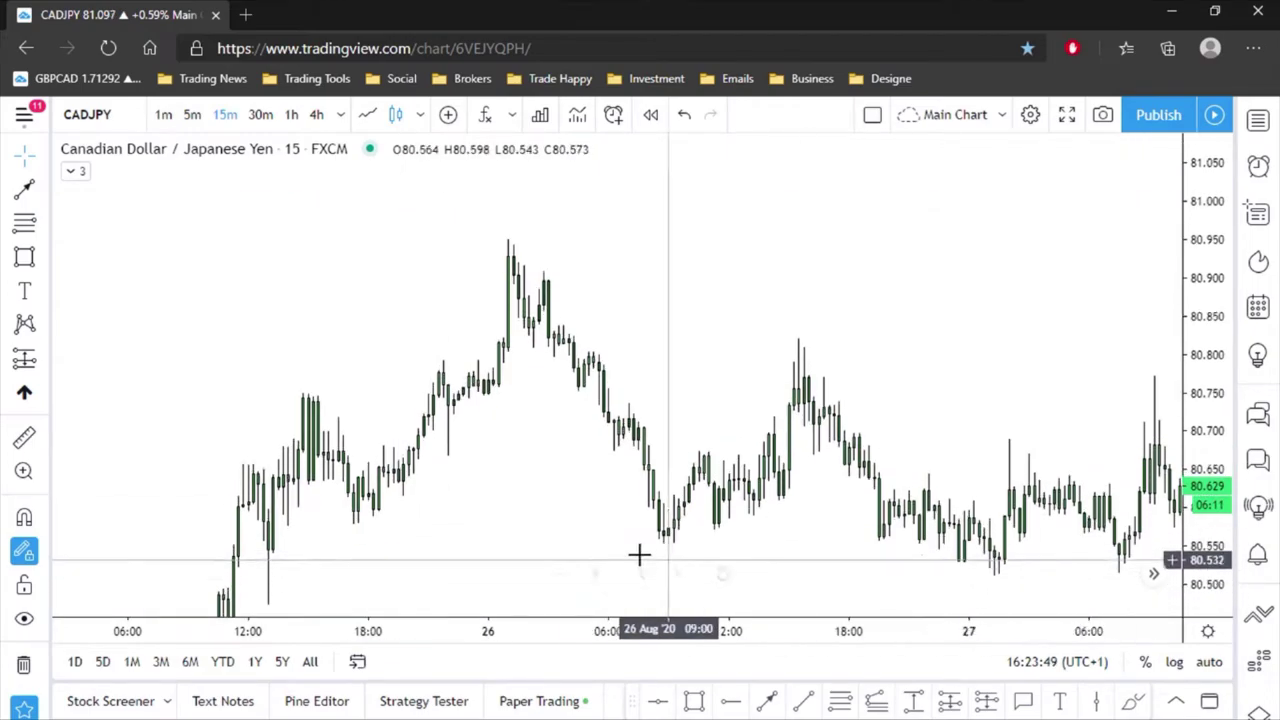
# - Draw an arrow from 80.128 at 25 August 05:30 up to 80.740 at 14:30, and a horizontal ray at 80.541 from about 12:15
pyautogui.moveTo(527, 516); pyautogui.dragTo(1123, 460)
pyautogui.moveTo(909, 523); pyautogui.dragTo(814, 357)
pyautogui.moveTo(900, 443); pyautogui.dragTo(1190, 540)
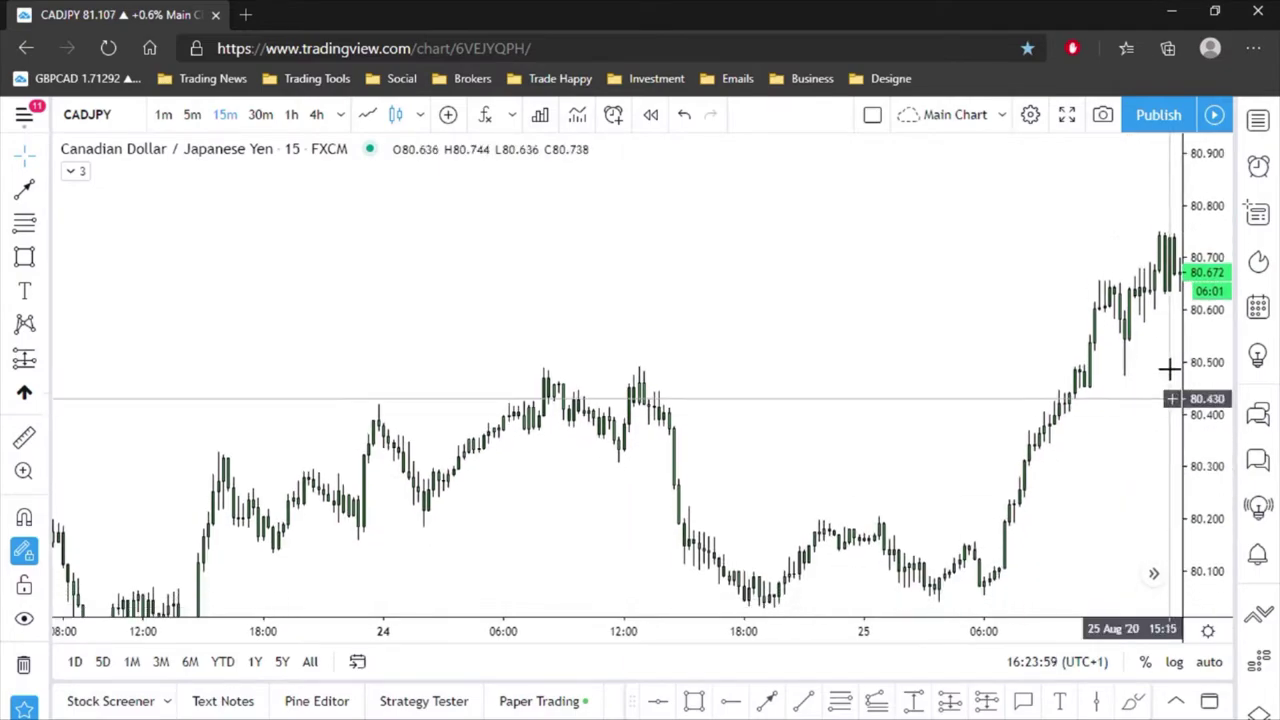
pyautogui.click(765, 703)
pyautogui.click(975, 555)
pyautogui.click(1155, 238)
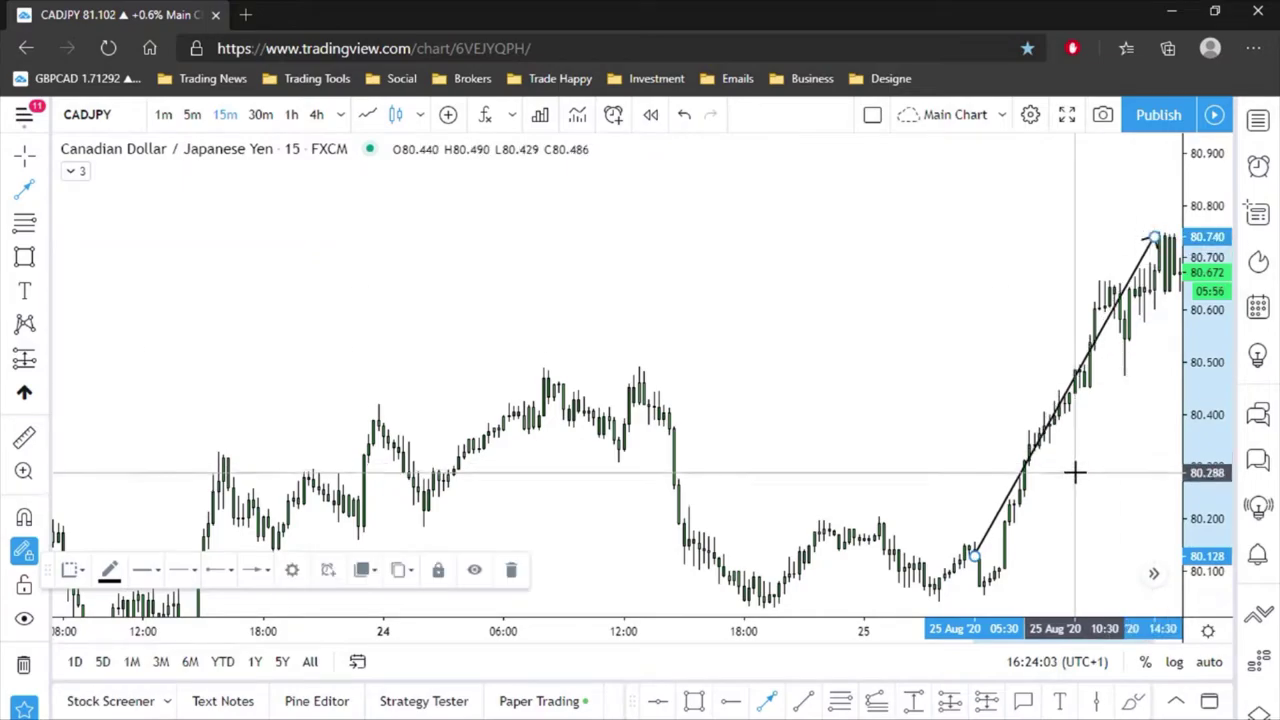
pyautogui.click(730, 703)
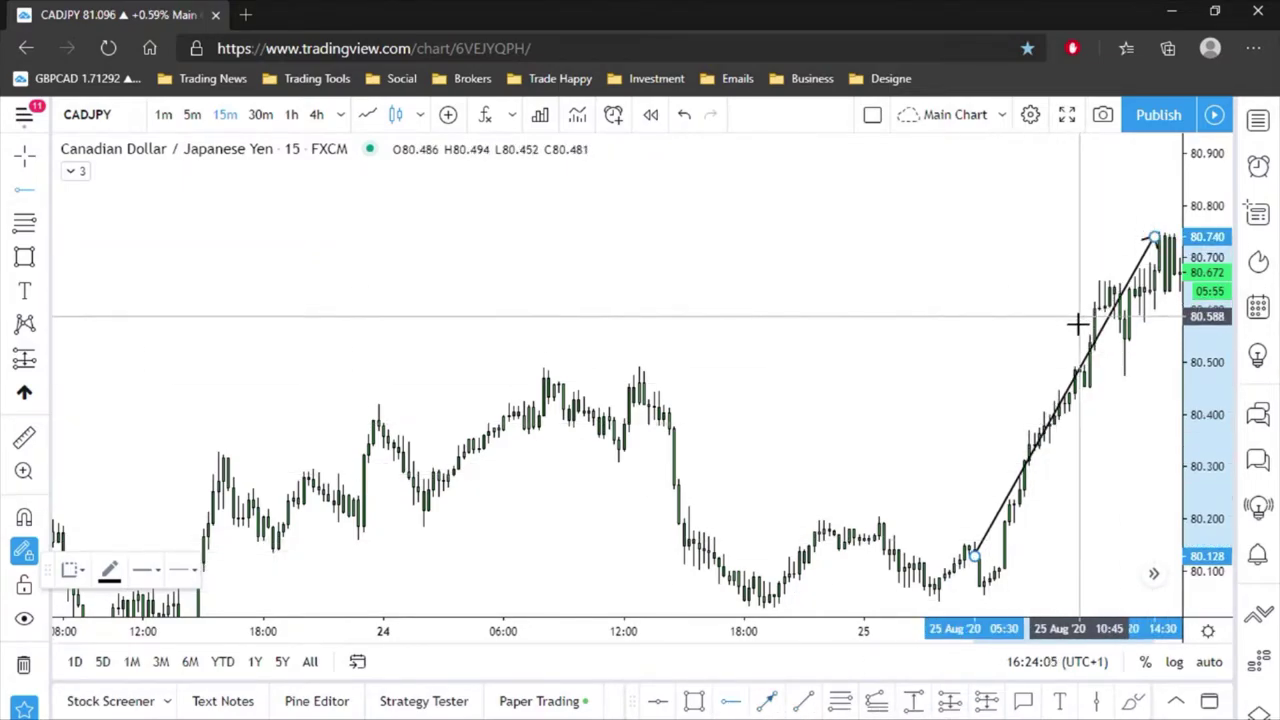
pyautogui.click(1108, 341)
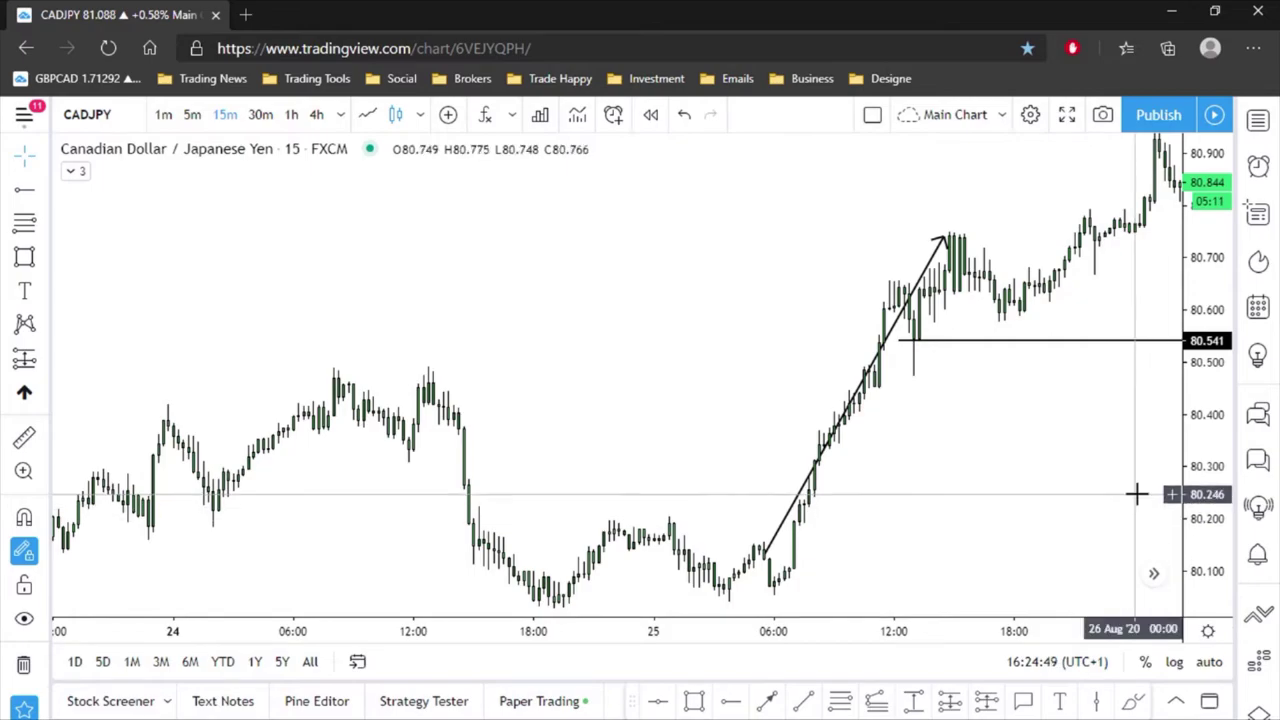
# - Draw a demand zone rectangle resting on the 80.541 ray, from 25 August 12:00 to about 23:00
pyautogui.moveTo(1106, 429); pyautogui.dragTo(666, 546)
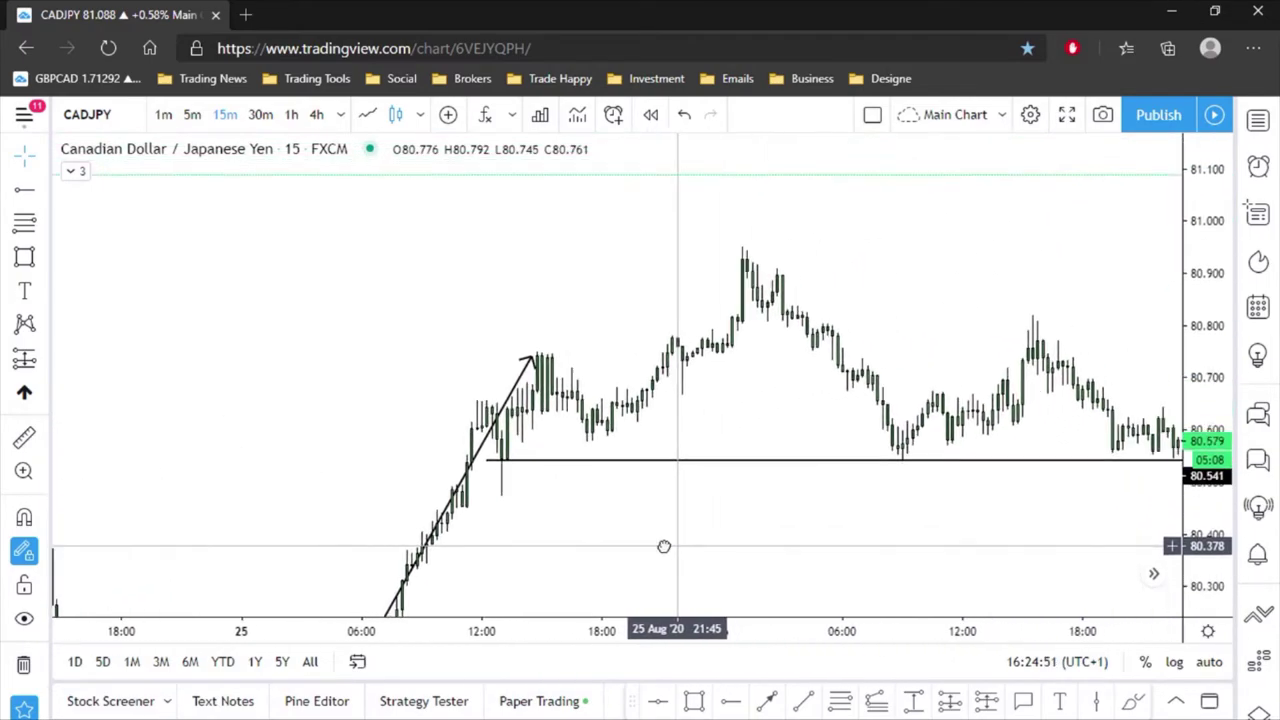
pyautogui.moveTo(723, 477); pyautogui.dragTo(714, 466)
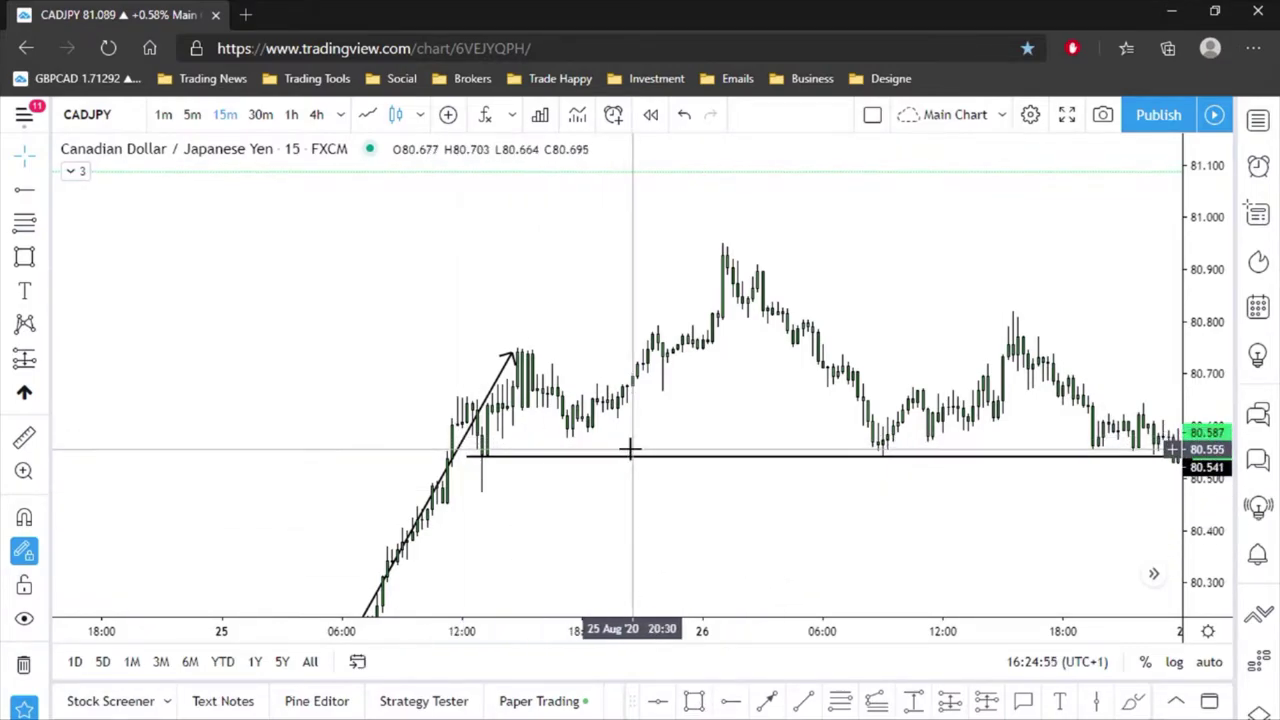
pyautogui.click(694, 701)
pyautogui.click(461, 436)
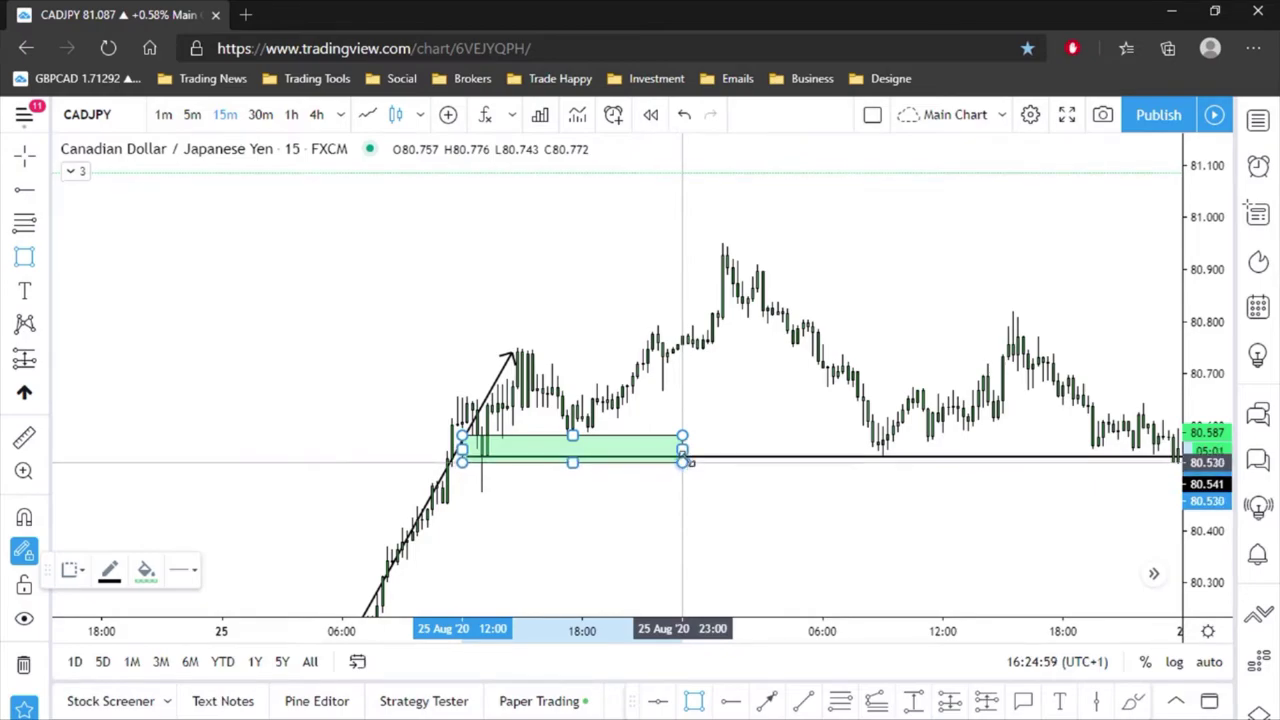
pyautogui.click(688, 456)
pyautogui.click(583, 457)
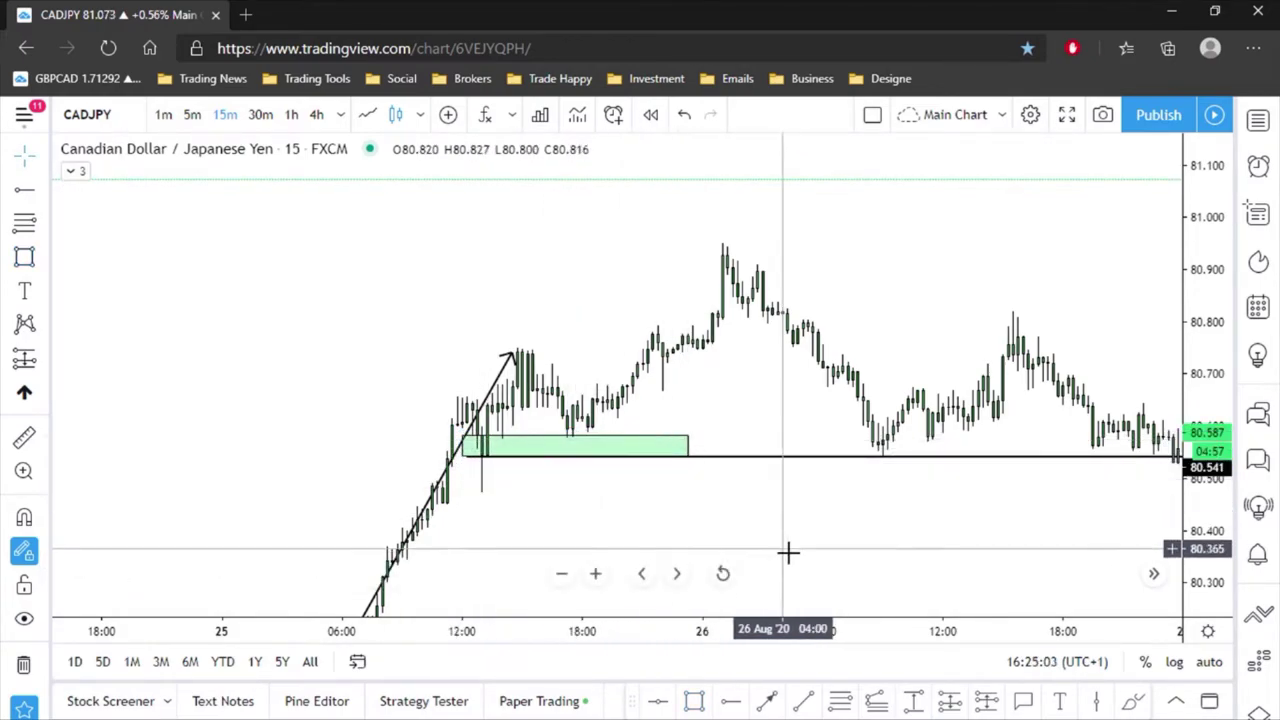
pyautogui.scroll(1, 527, 500)
pyautogui.scroll(-2, 790, 497)
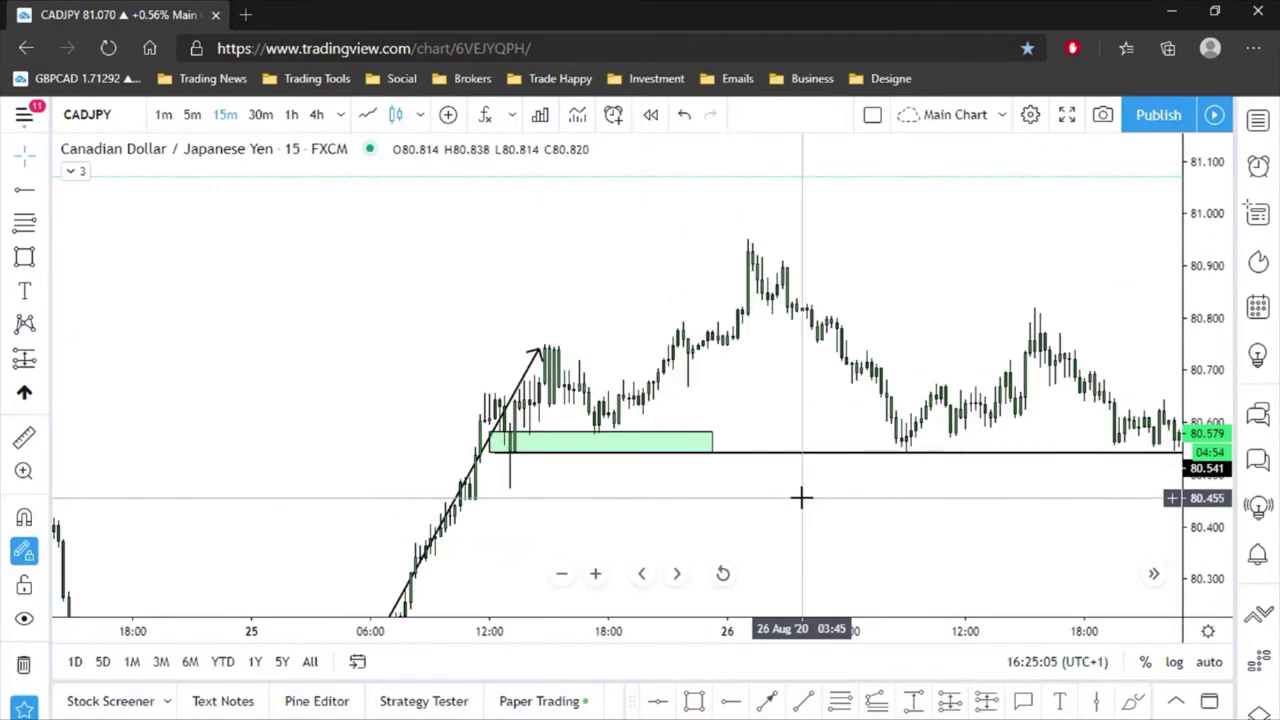
# - Clear the arrow, the horizontal ray and the demand zone from the chart
pyautogui.moveTo(843, 515); pyautogui.dragTo(1183, 430)
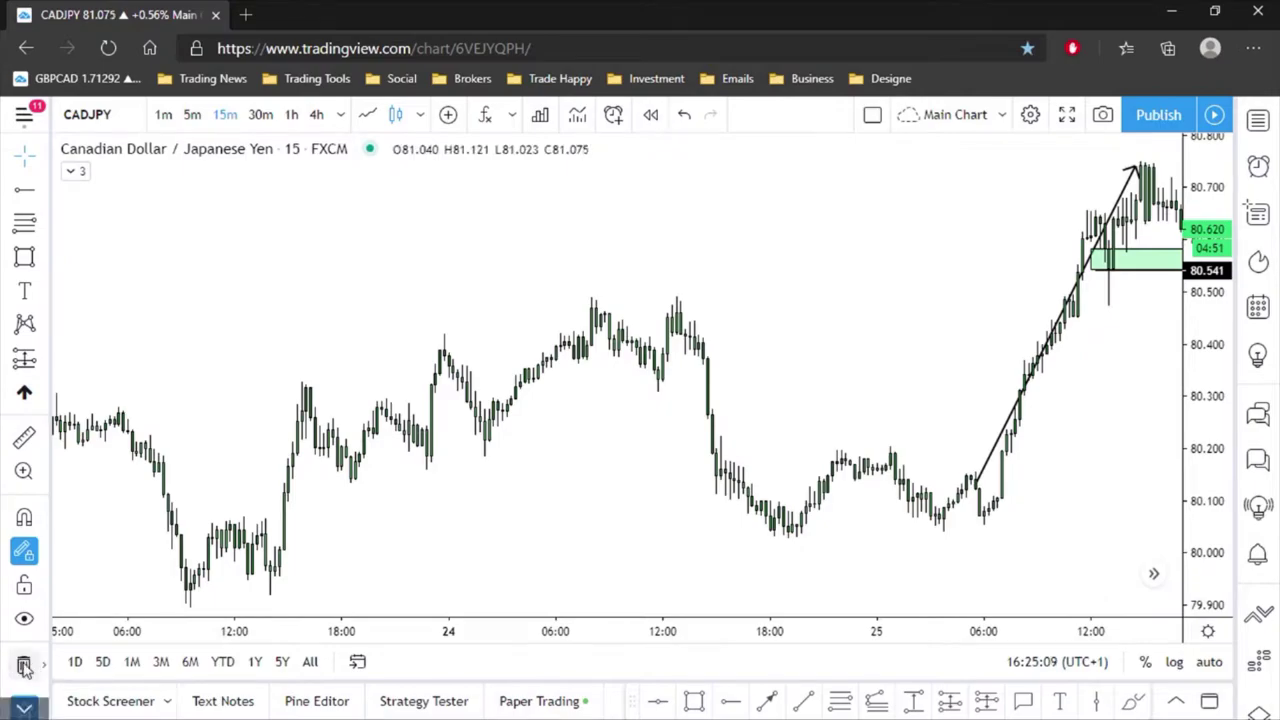
pyautogui.moveTo(928, 229); pyautogui.dragTo(1094, 266)
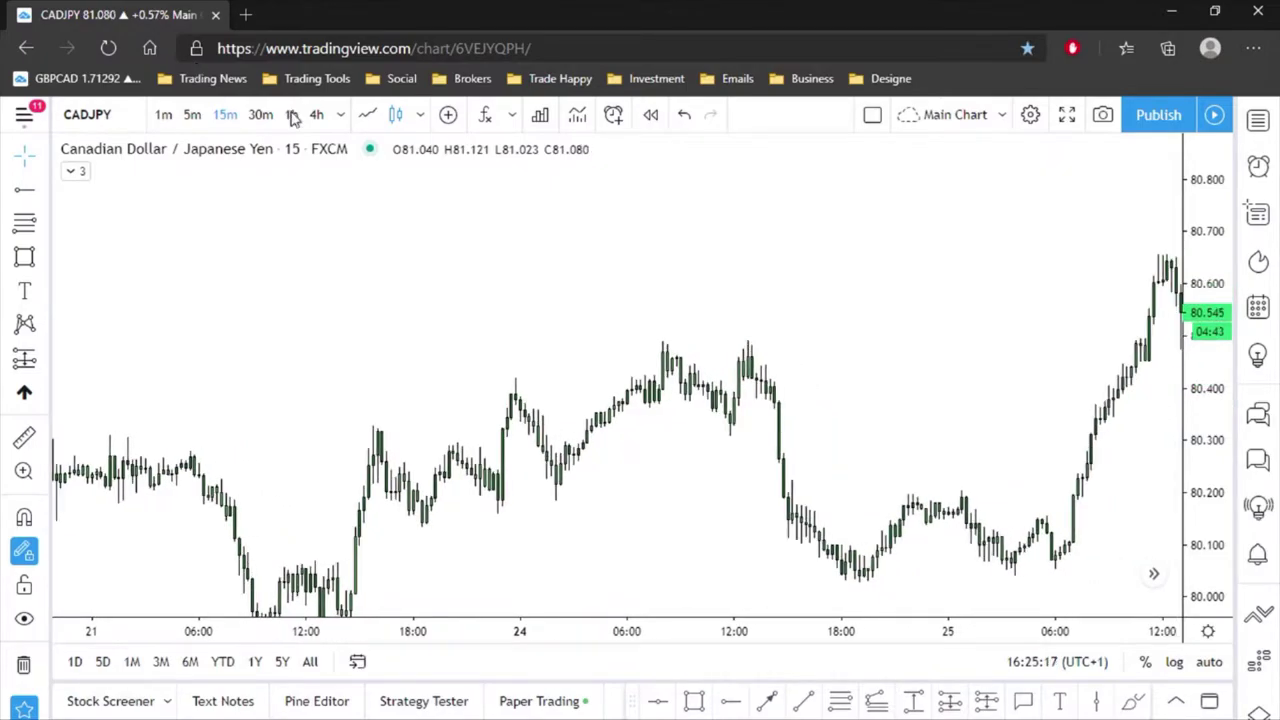
pyautogui.click(950, 705)
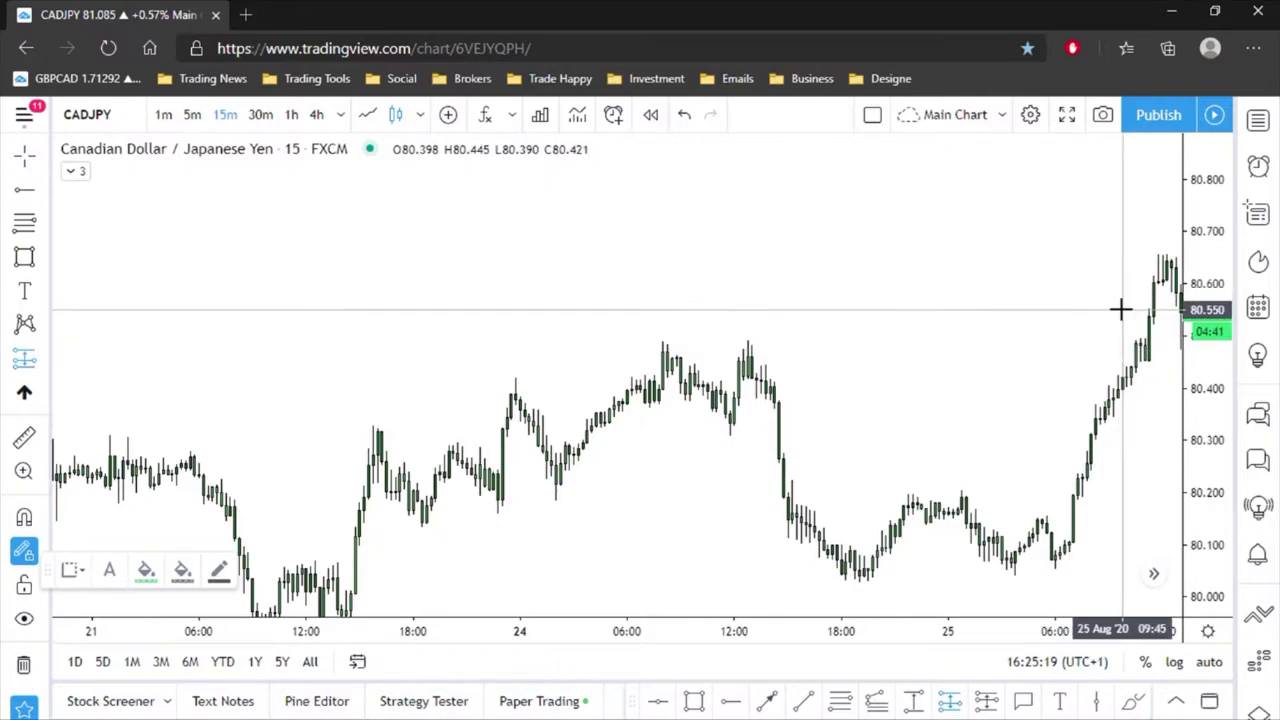
pyautogui.click(1122, 310)
pyautogui.click(223, 363)
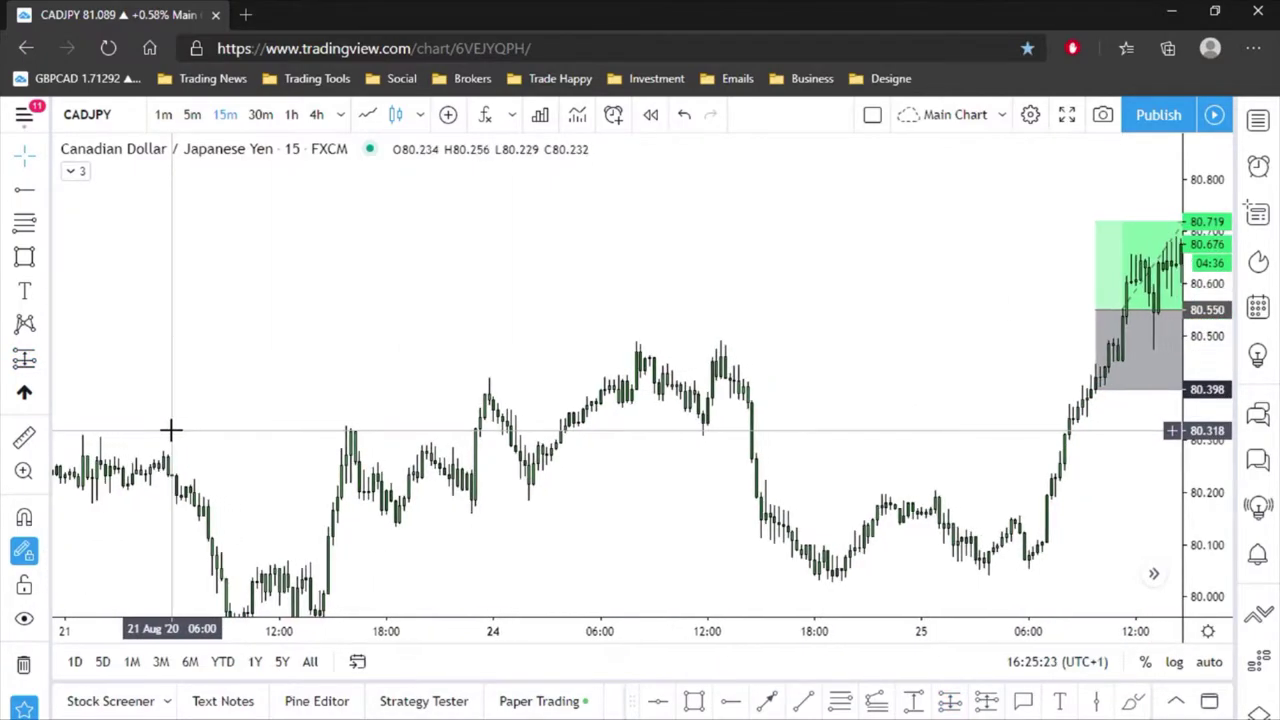
pyautogui.click(1110, 350)
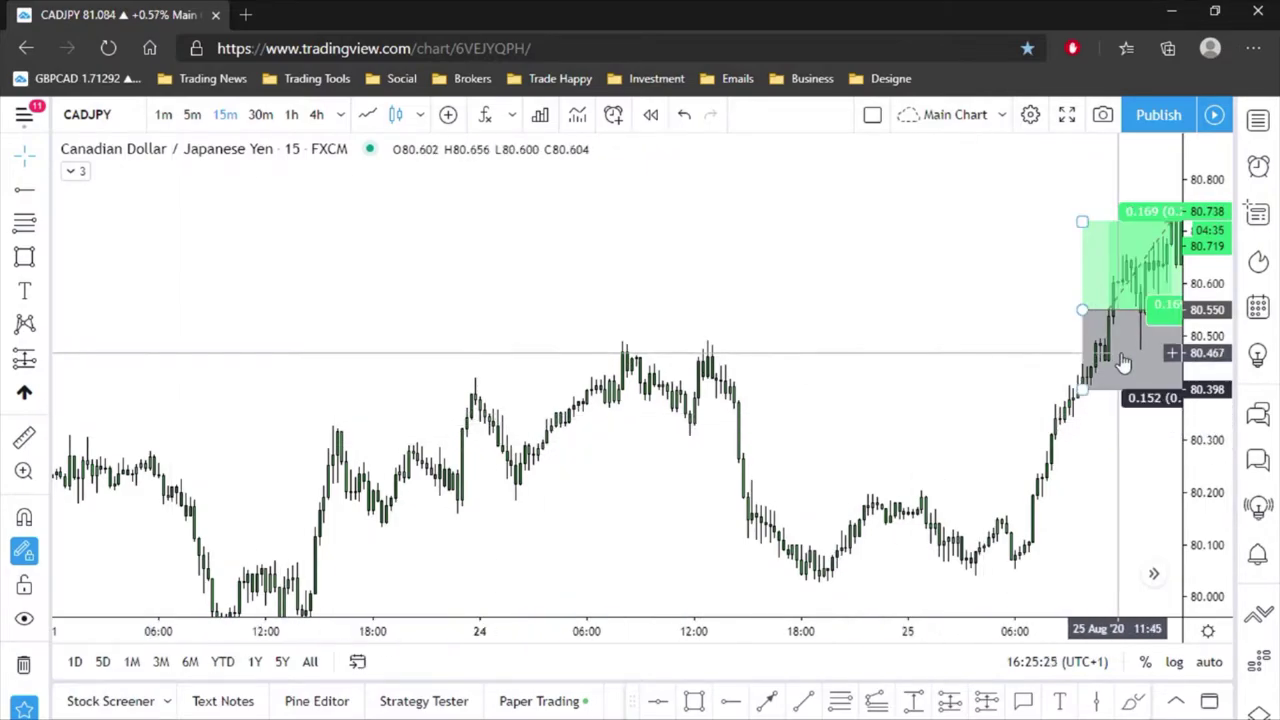
pyautogui.press('Delete')
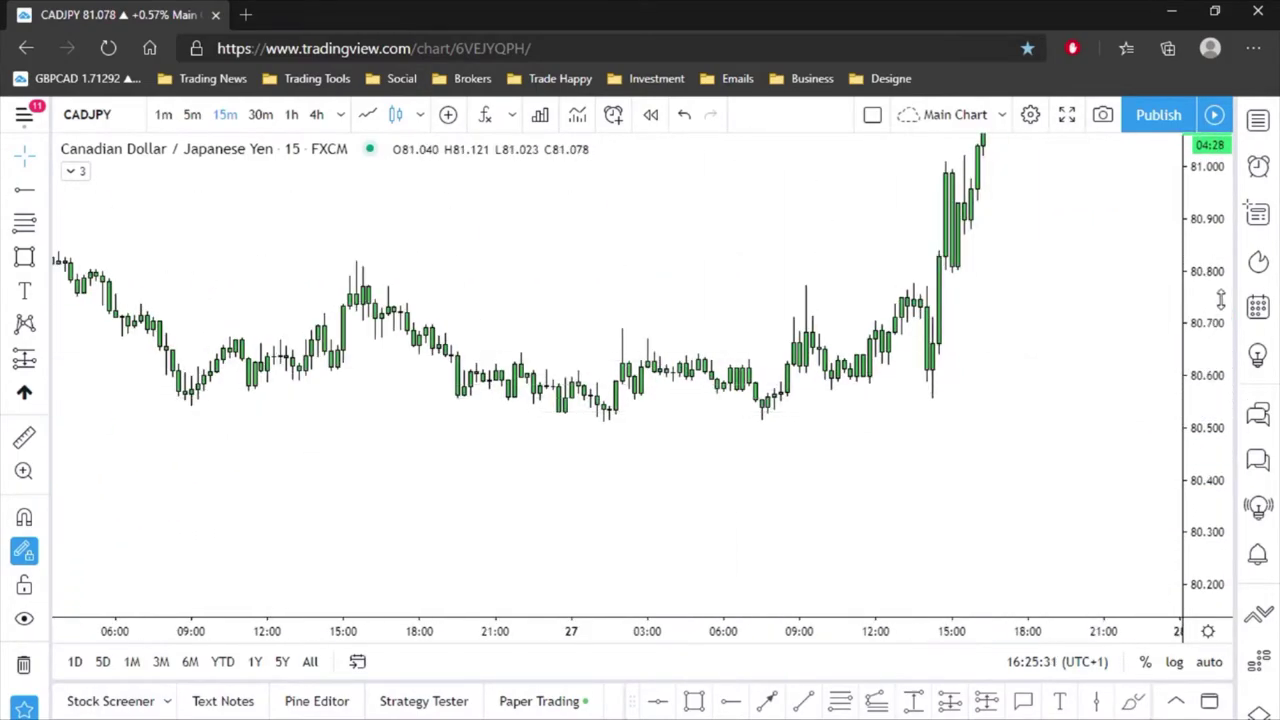
# - Start bar replay with the chart cut back to the 25 August 15:15 candle
pyautogui.scroll(-2, 1108, 457)
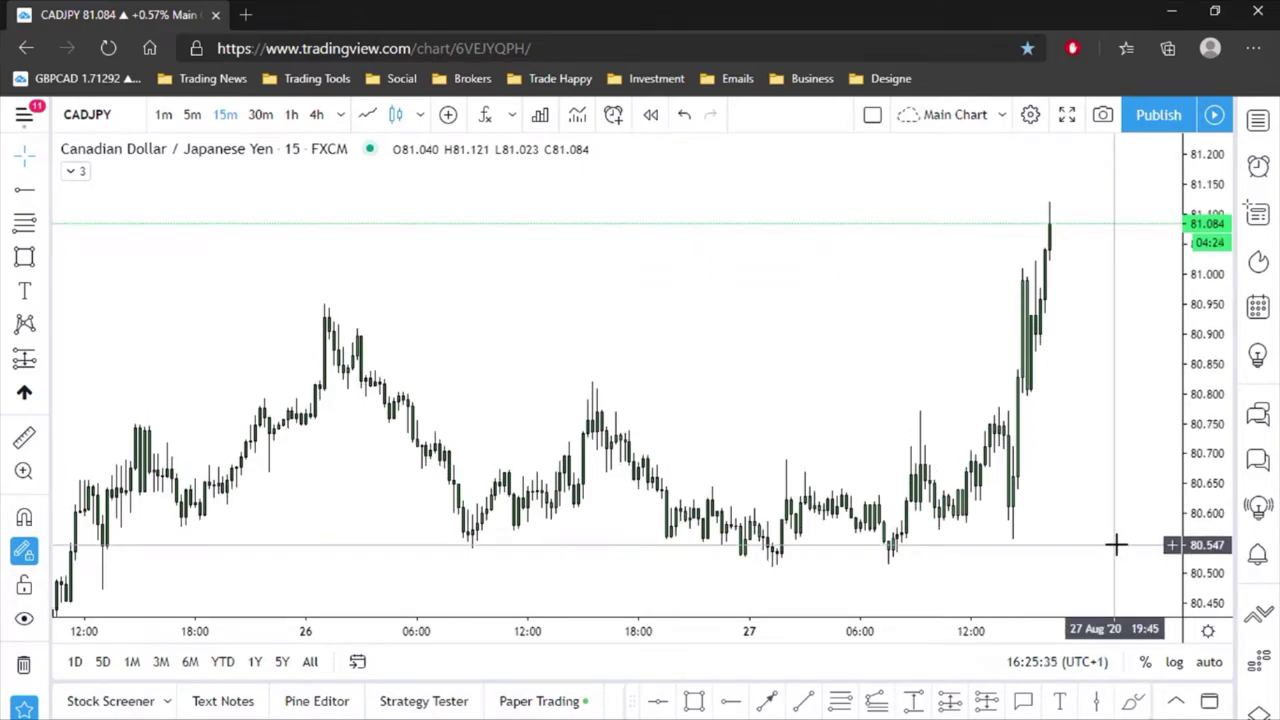
pyautogui.click(651, 117)
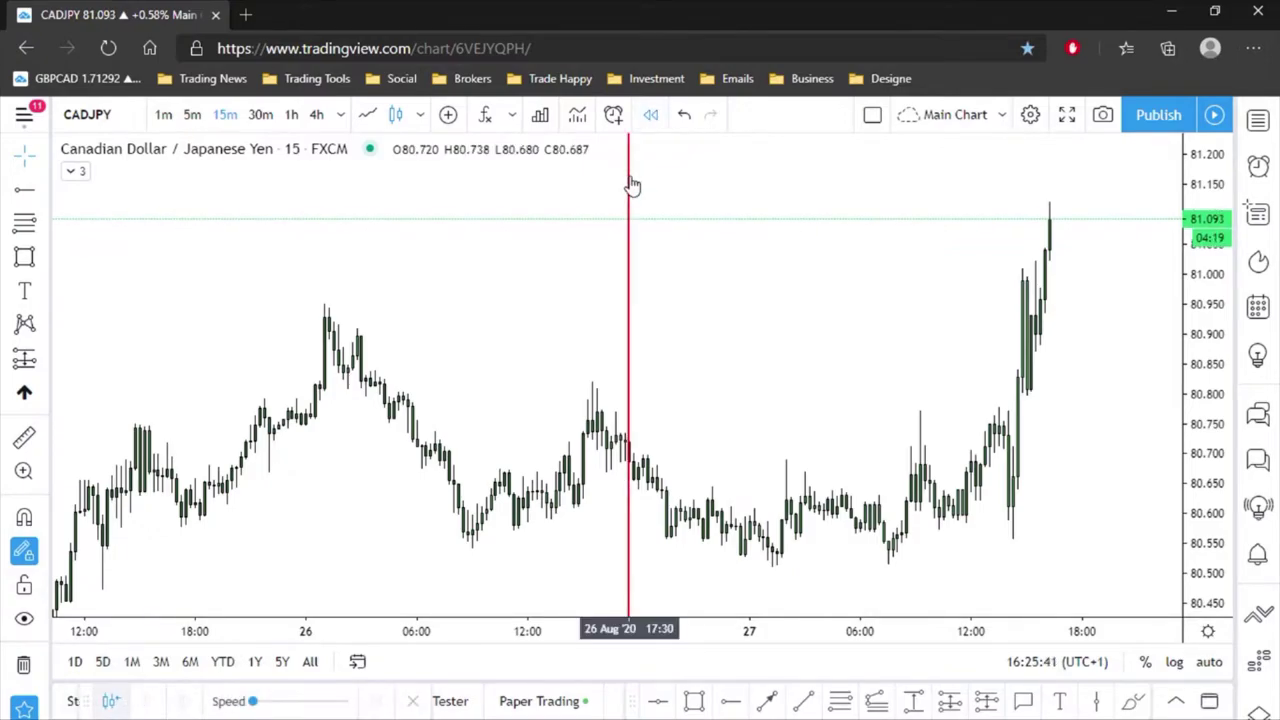
pyautogui.rightClick(631, 184)
pyautogui.click(749, 262)
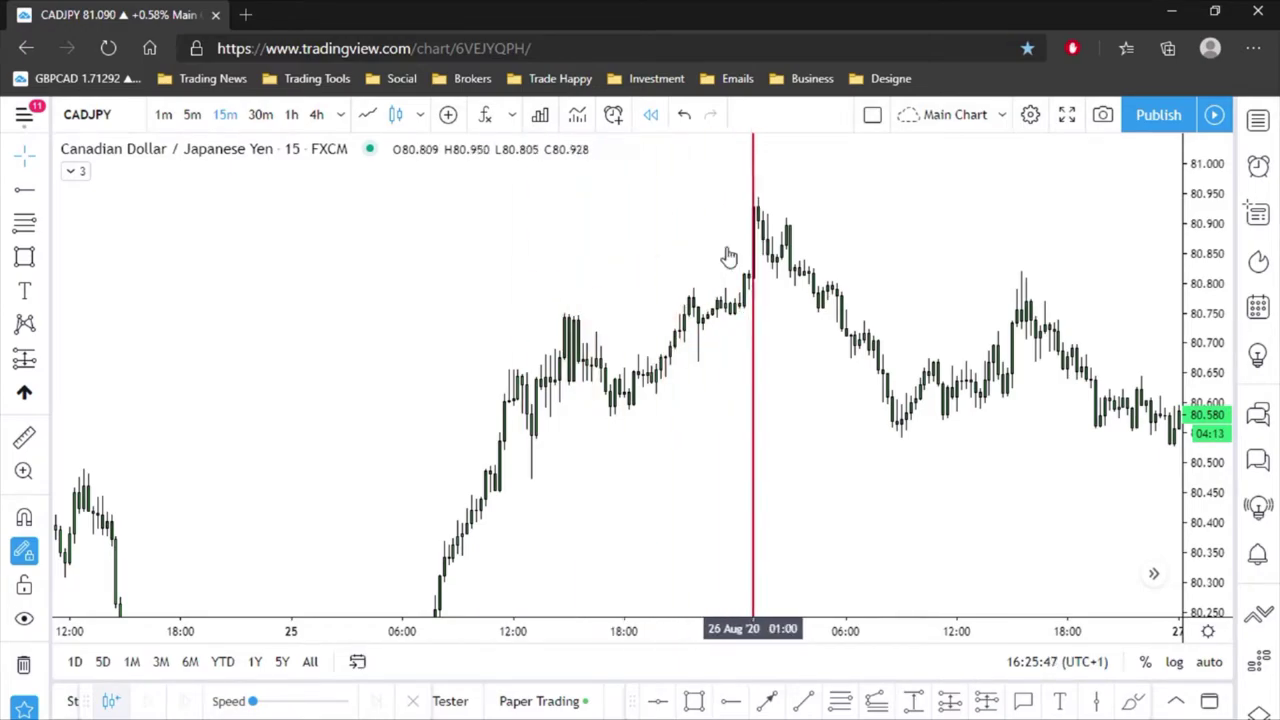
pyautogui.click(582, 295)
pyautogui.moveTo(722, 462); pyautogui.dragTo(443, 380)
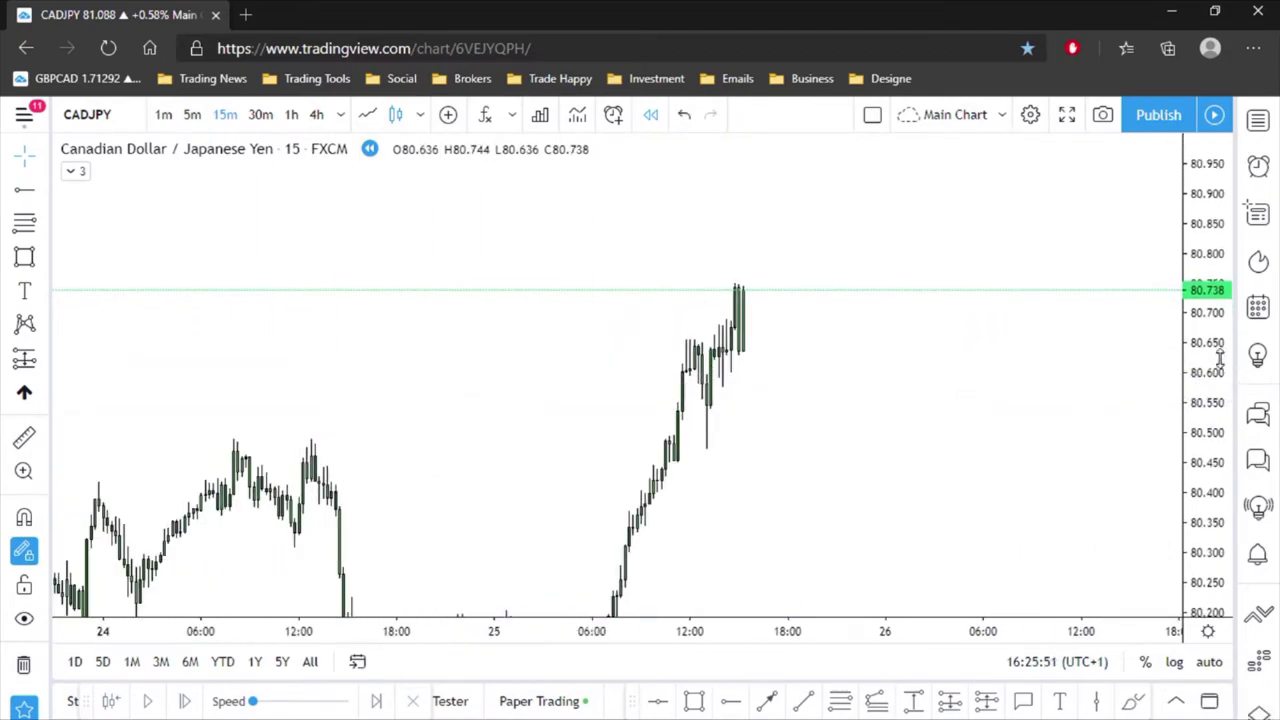
# - Draw an arrow tracing the rally from about 80.029 at 25 August 05:30 up to the 12:00 swing high at about 80.65
pyautogui.moveTo(1220, 360); pyautogui.dragTo(1208, 516)
pyautogui.moveTo(1143, 566); pyautogui.dragTo(920, 460)
pyautogui.moveTo(1220, 560); pyautogui.dragTo(983, 401)
pyautogui.scroll(2, 983, 401)
pyautogui.moveTo(1180, 486); pyautogui.dragTo(1190, 390)
pyautogui.scroll(-3, 1020, 437)
pyautogui.scroll(5, 1021, 437)
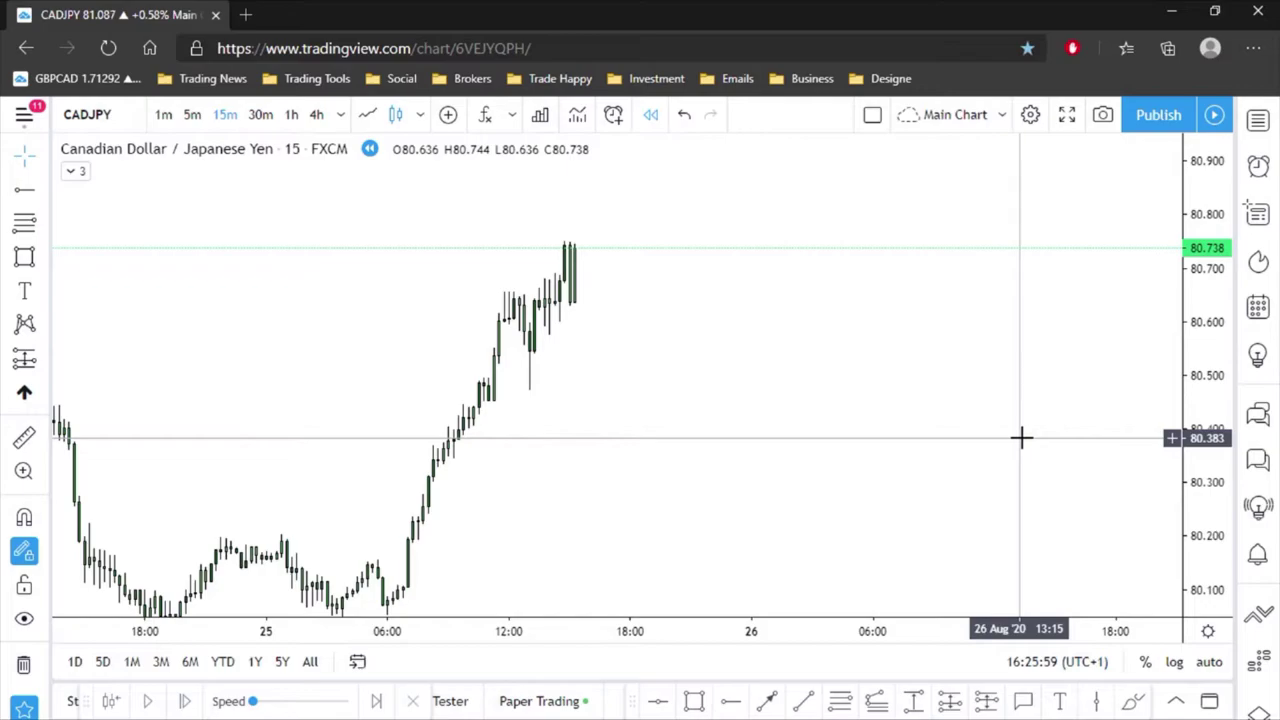
pyautogui.scroll(2, 1020, 437)
pyautogui.moveTo(835, 429); pyautogui.dragTo(977, 447)
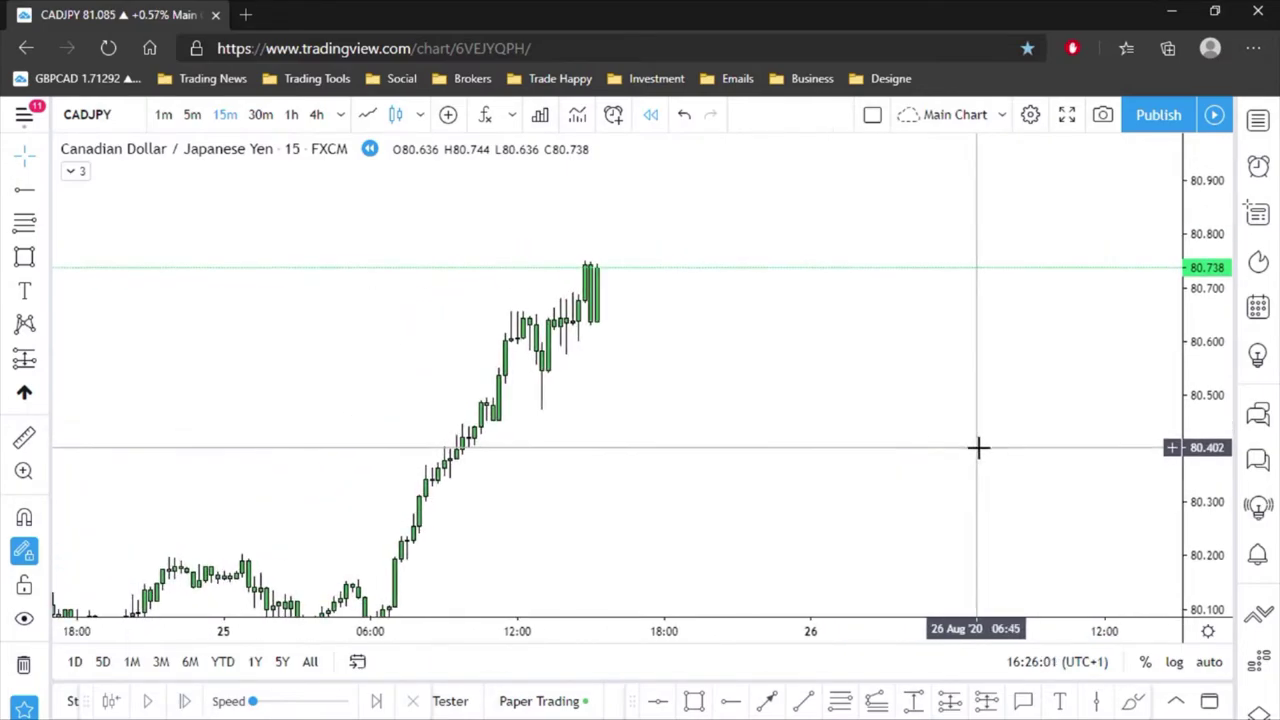
pyautogui.click(770, 704)
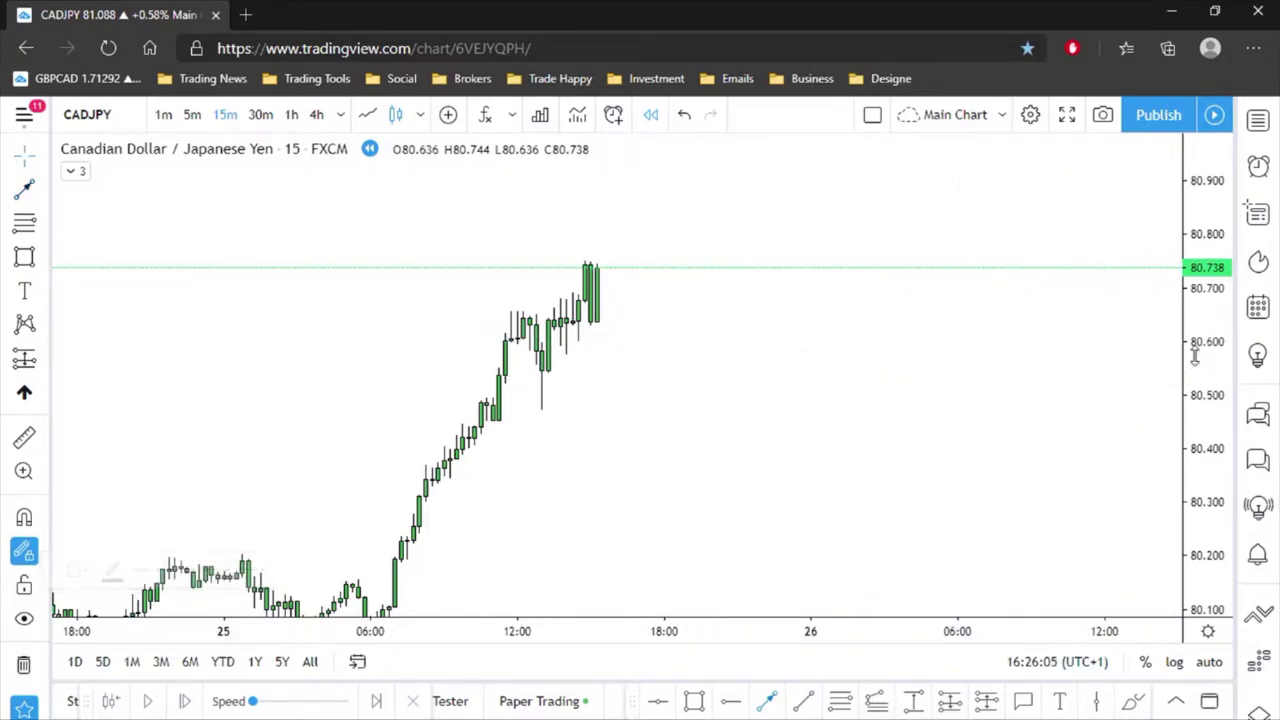
pyautogui.moveTo(1195, 368); pyautogui.dragTo(1195, 410)
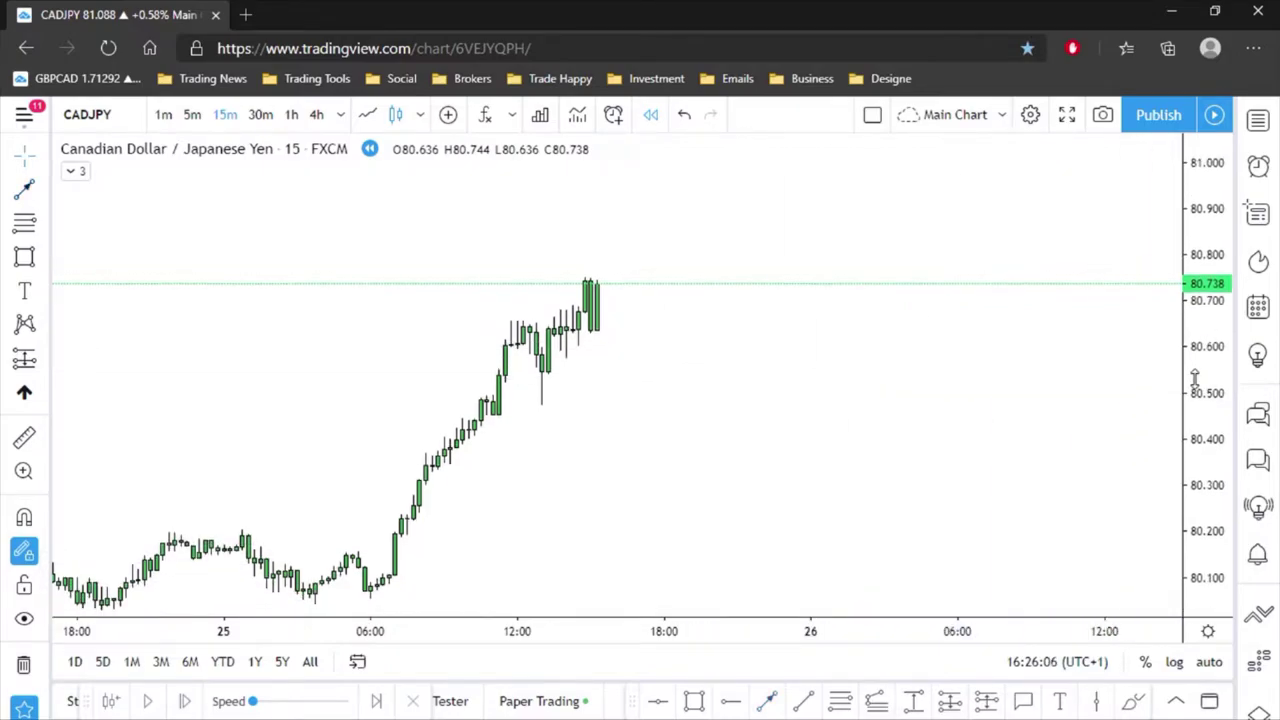
pyautogui.click(768, 704)
pyautogui.click(371, 590)
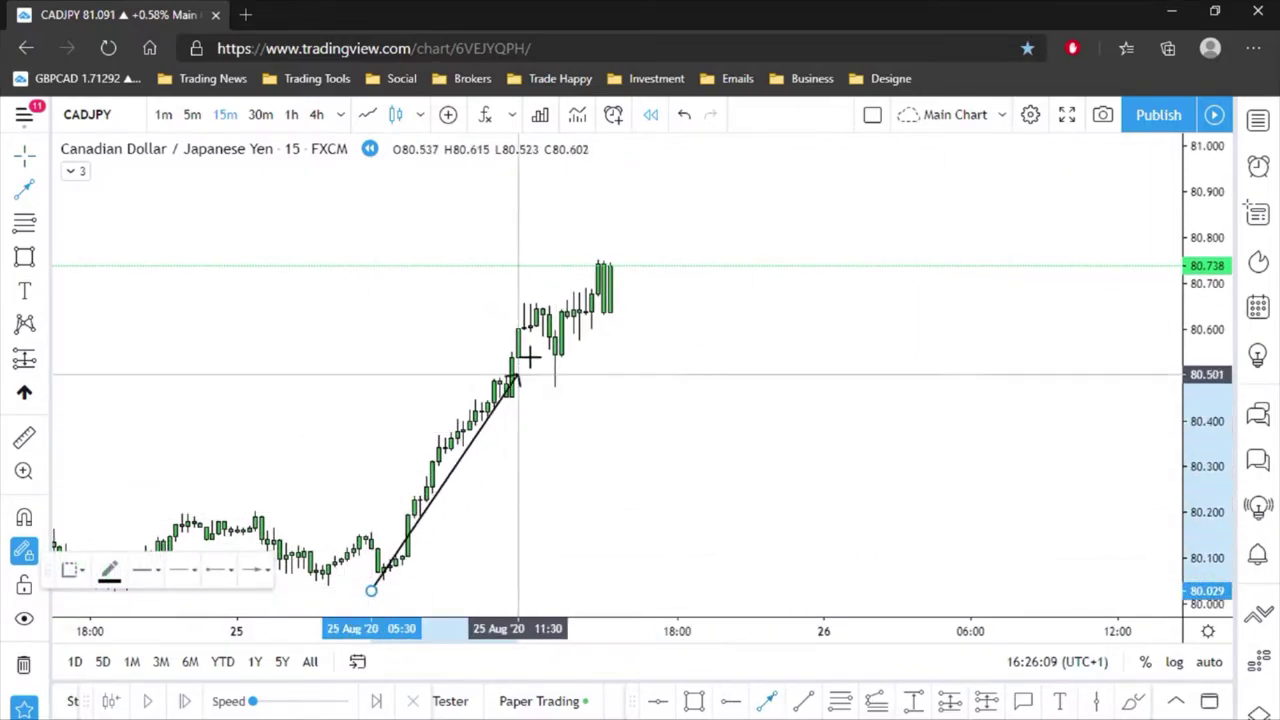
pyautogui.click(530, 305)
# - Draw an arrow from the 12:00 high down to about 80.52 at 13:00, and another up to the 15:00 high at about 80.738
pyautogui.click(530, 305)
pyautogui.click(553, 365)
pyautogui.click(553, 365)
pyautogui.click(604, 266)
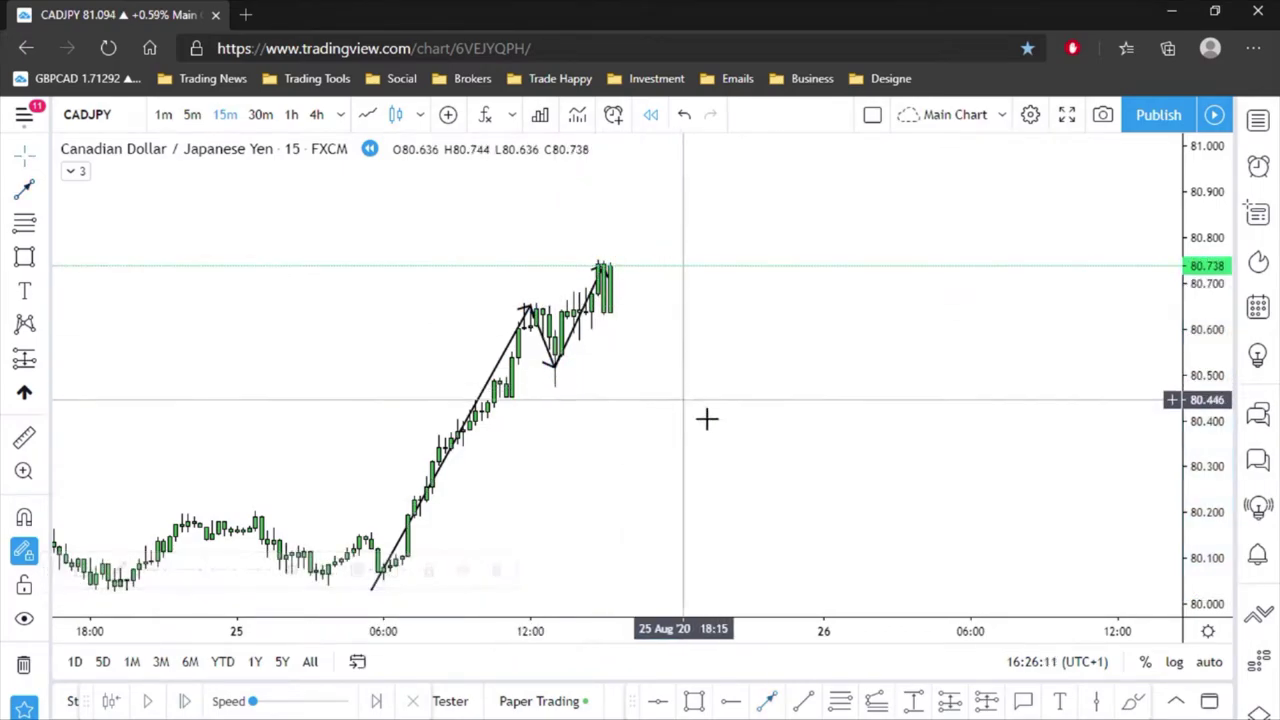
# - Examine the marked swings on the 5-minute timeframe and return to the 15-minute chart
pyautogui.scroll(2, 669, 463)
pyautogui.moveTo(866, 463); pyautogui.dragTo(1038, 463)
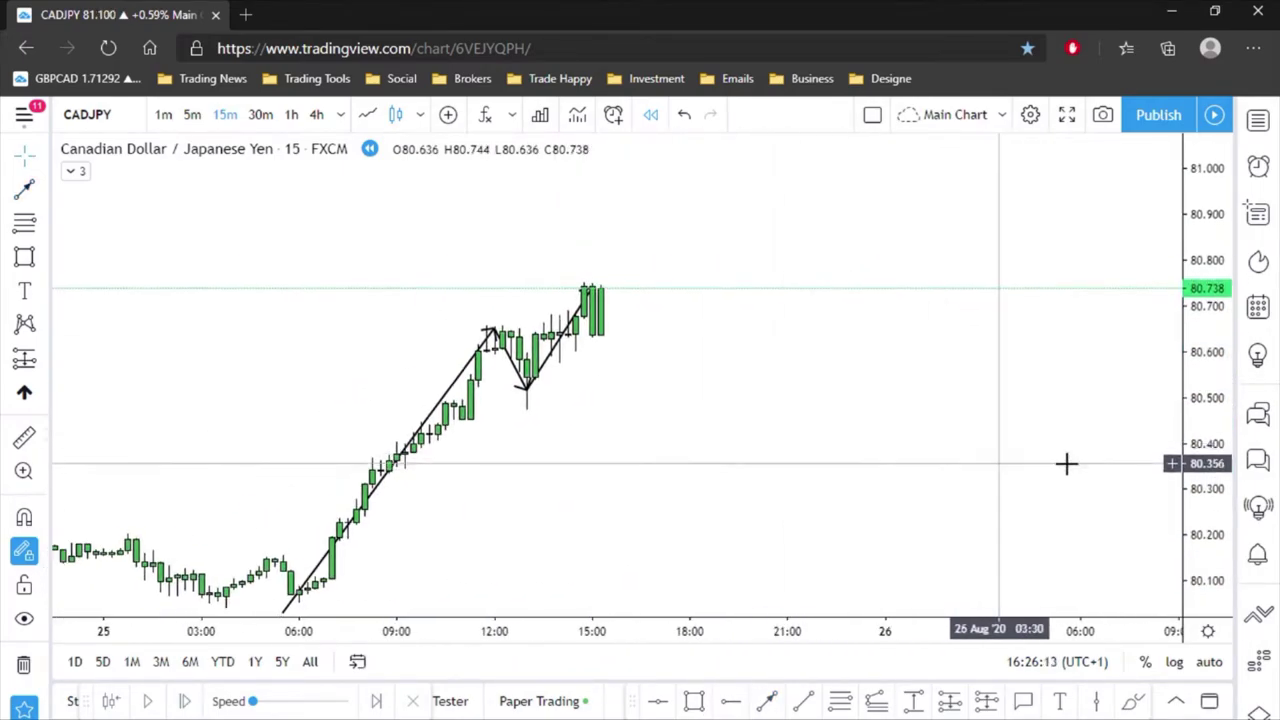
pyautogui.scroll(1, 917, 445)
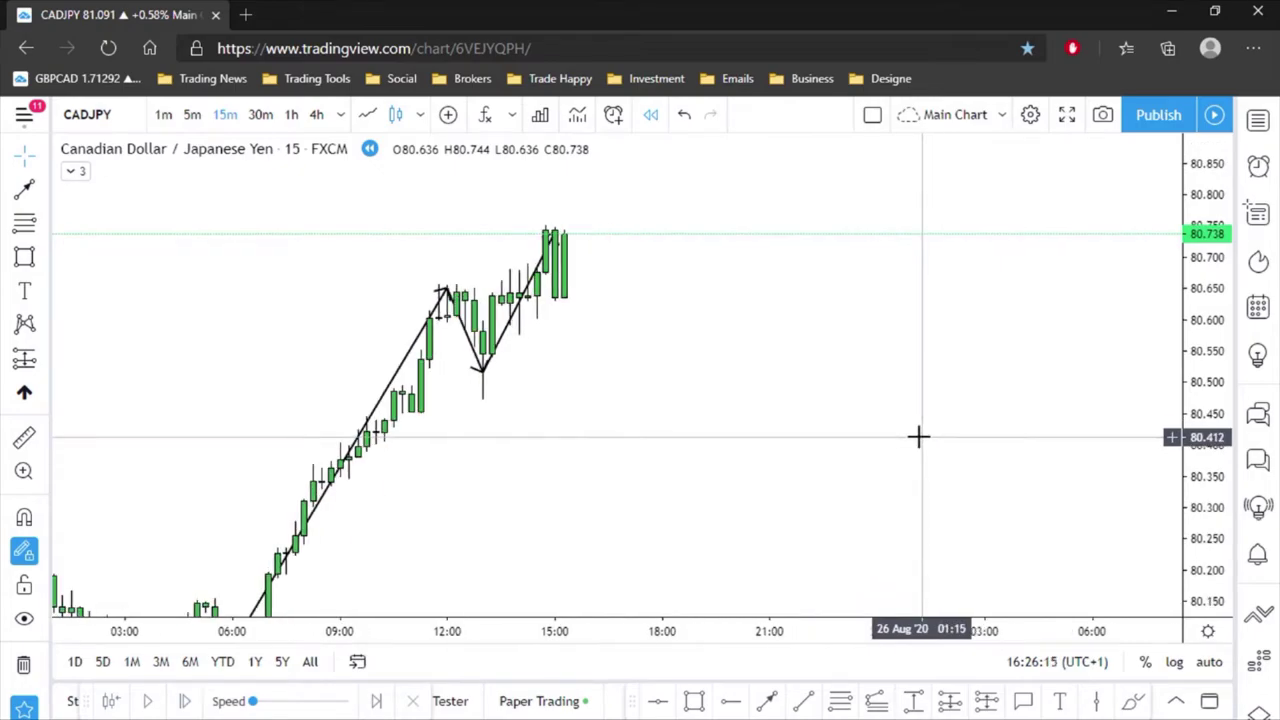
pyautogui.click(192, 115)
pyautogui.click(224, 116)
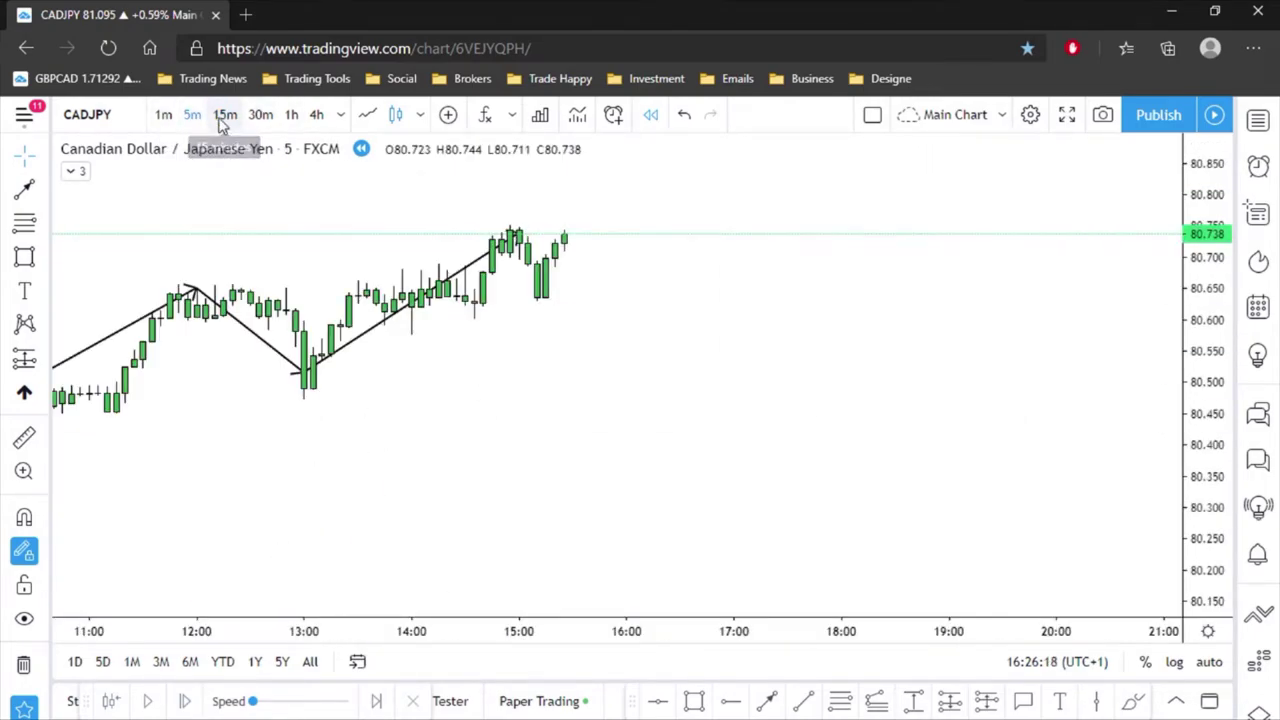
# - Draw two thin zone rectangles, one at the 12:00 swing high at about 80.652 and one near the 13:00 low from 80.547 to 80.537
pyautogui.click(694, 701)
pyautogui.moveTo(412, 284); pyautogui.dragTo(680, 285)
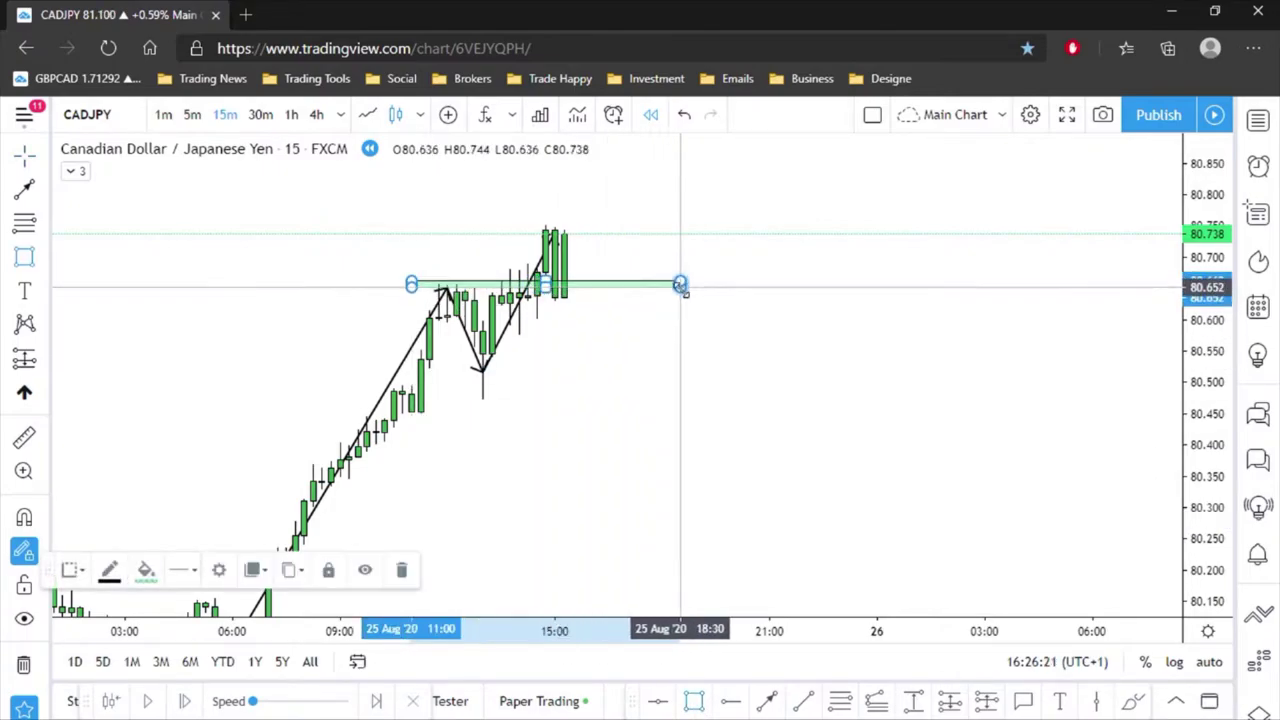
pyautogui.moveTo(465, 355); pyautogui.dragTo(716, 356)
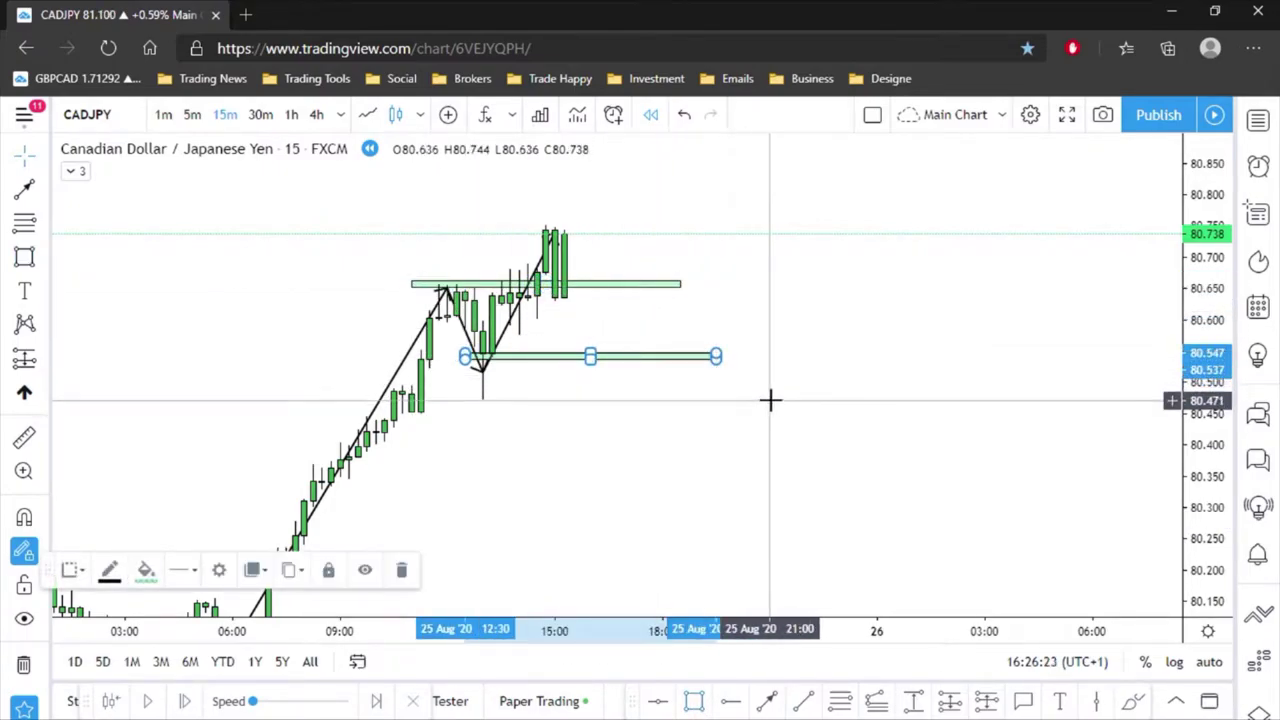
pyautogui.click(851, 480)
# - Step the replay forward seven candles to 25 August 17:00
pyautogui.scroll(2, 1200, 531)
pyautogui.moveTo(1200, 531); pyautogui.dragTo(1200, 486)
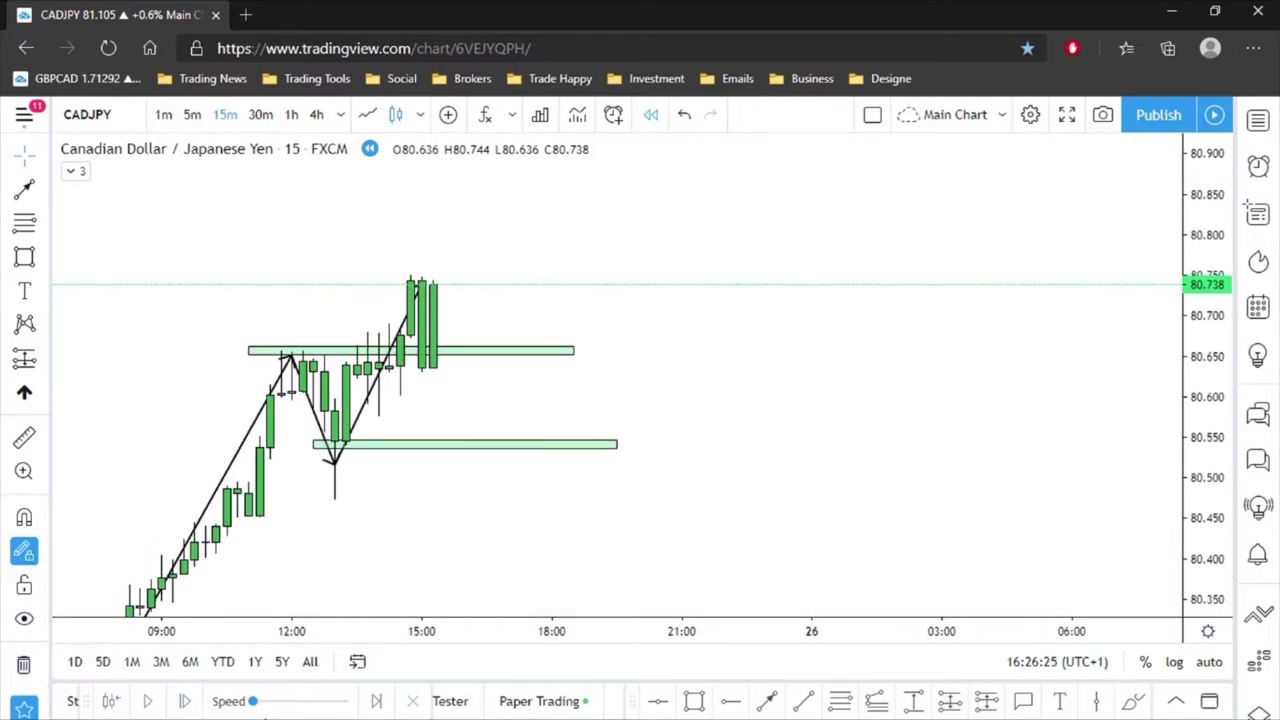
pyautogui.click(186, 702)
pyautogui.click(186, 702)
pyautogui.click(186, 702)
pyautogui.click(186, 702)
pyautogui.click(186, 702)
pyautogui.click(186, 702)
pyautogui.click(186, 702)
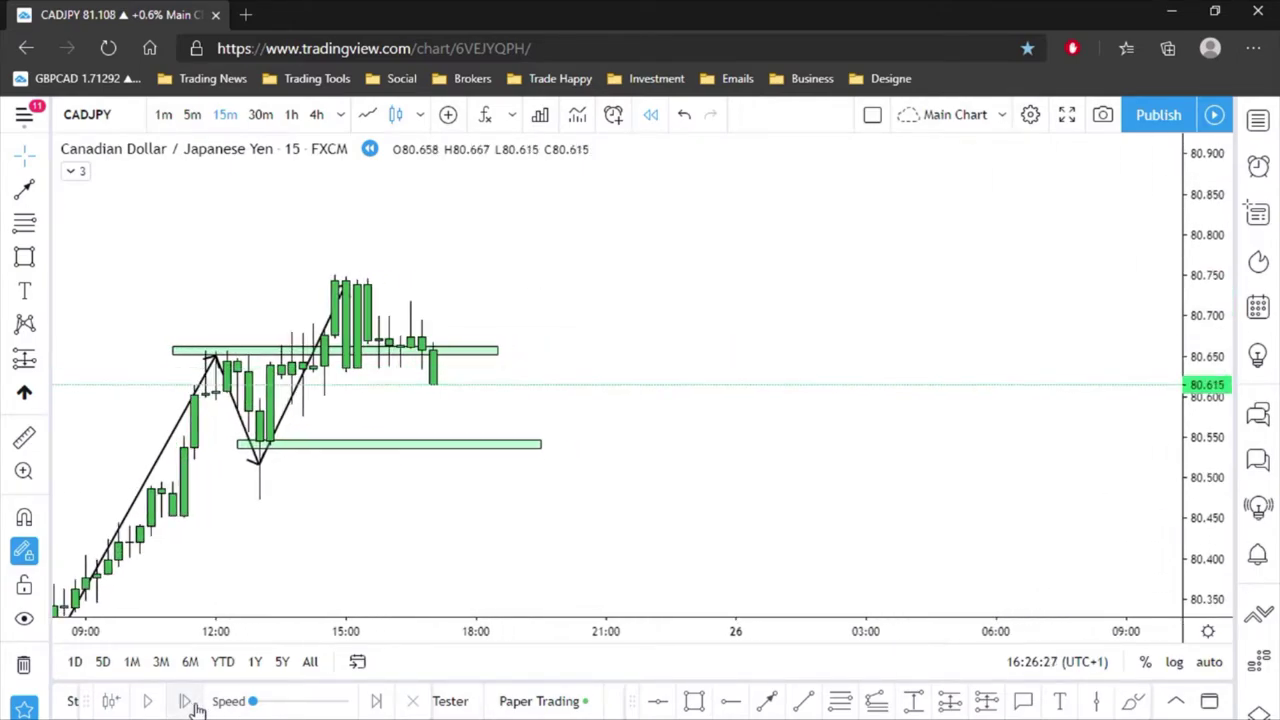
# - Step the replay forward nine candles to 25 August 19:15
pyautogui.click(186, 702)
pyautogui.click(186, 702)
pyautogui.click(186, 702)
pyautogui.click(186, 702)
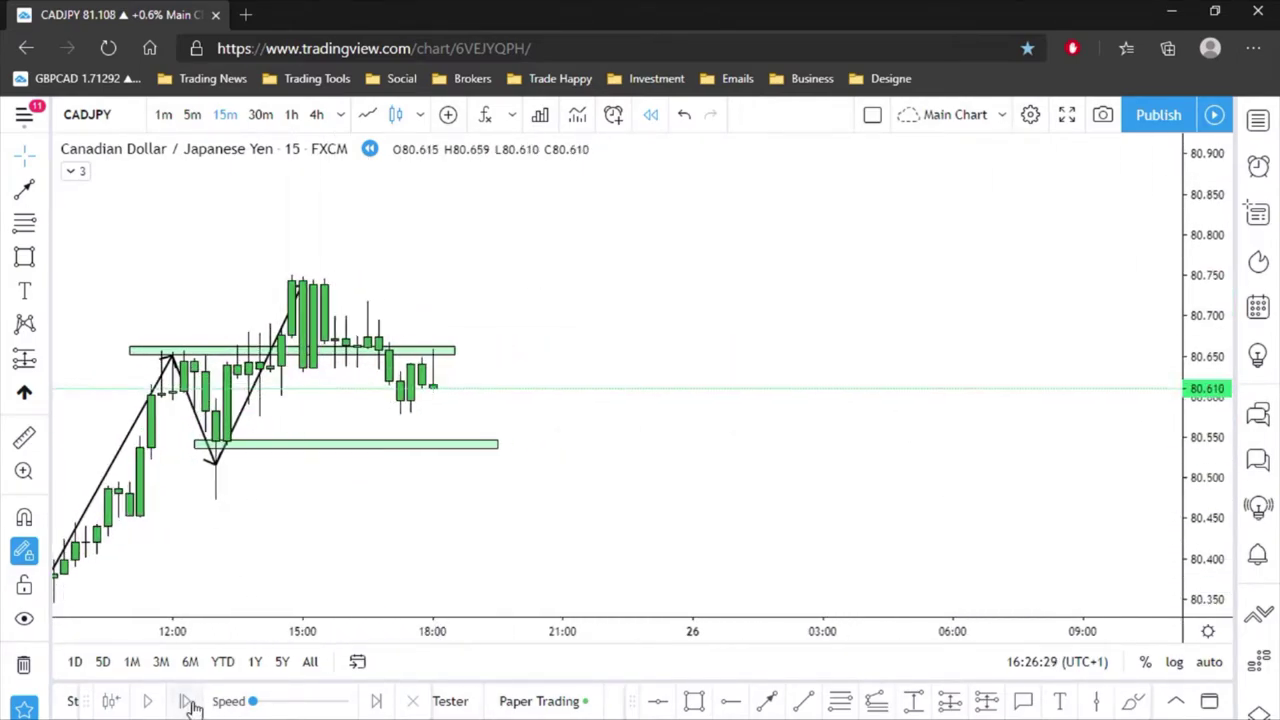
pyautogui.click(186, 702)
pyautogui.click(186, 702)
pyautogui.click(186, 702)
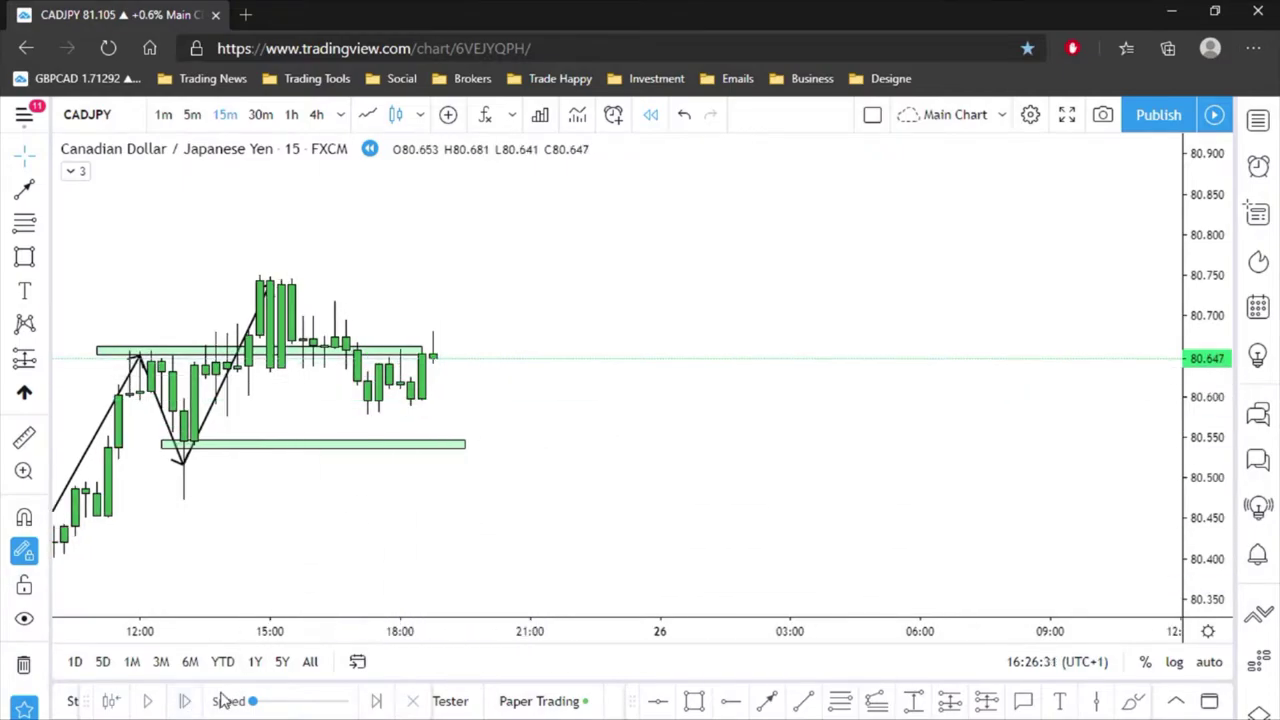
pyautogui.click(186, 702)
pyautogui.click(186, 702)
# - Draw a long position with its entry at 80.660, stop at 80.566 and target at 80.851
pyautogui.click(949, 700)
pyautogui.click(400, 349)
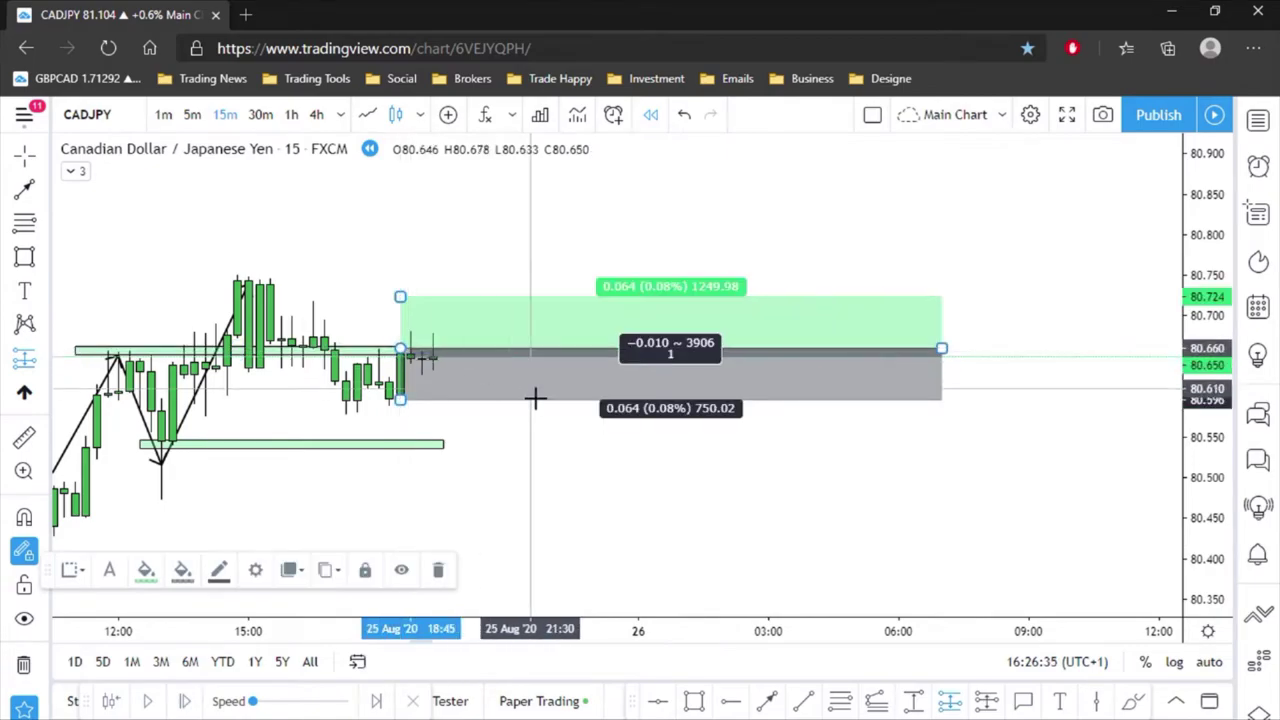
pyautogui.moveTo(400, 399); pyautogui.dragTo(380, 423)
pyautogui.moveTo(400, 297); pyautogui.dragTo(404, 193)
# - Step the replay forward to 26 August 02:00 and delete the long position from the chart
pyautogui.click(182, 701)
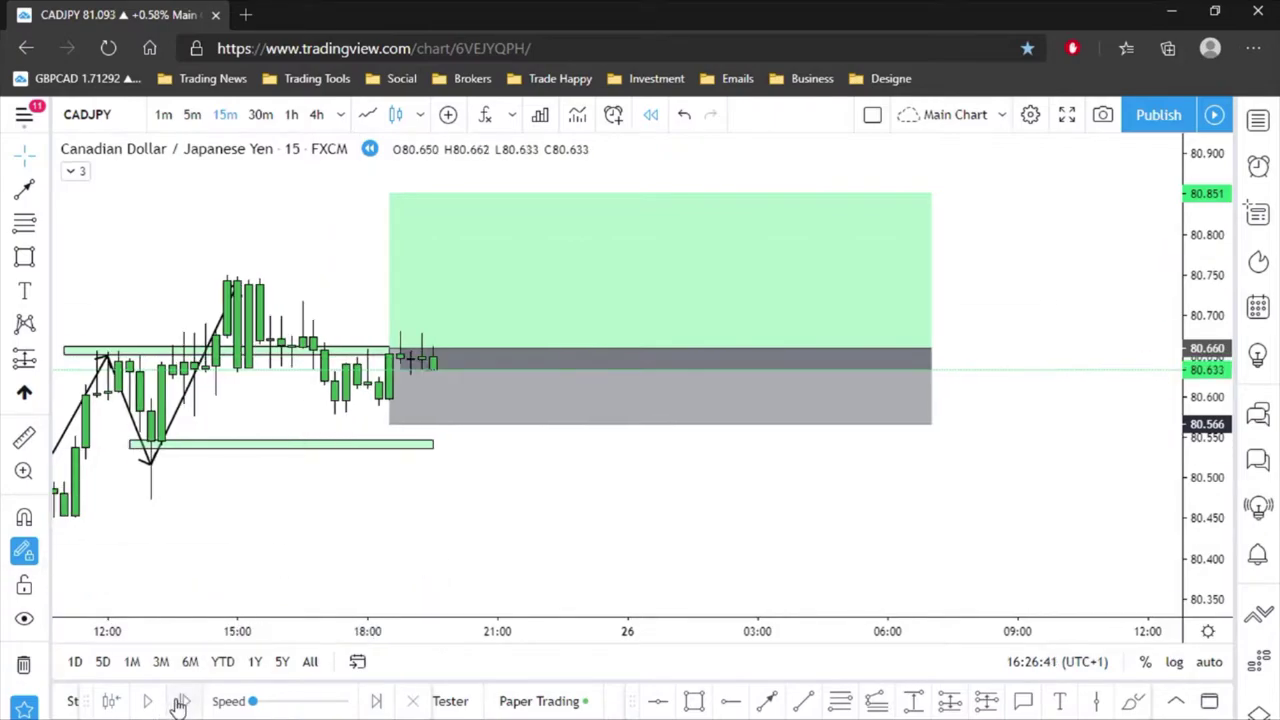
pyautogui.click(182, 701)
pyautogui.click(182, 701)
pyautogui.click(182, 701)
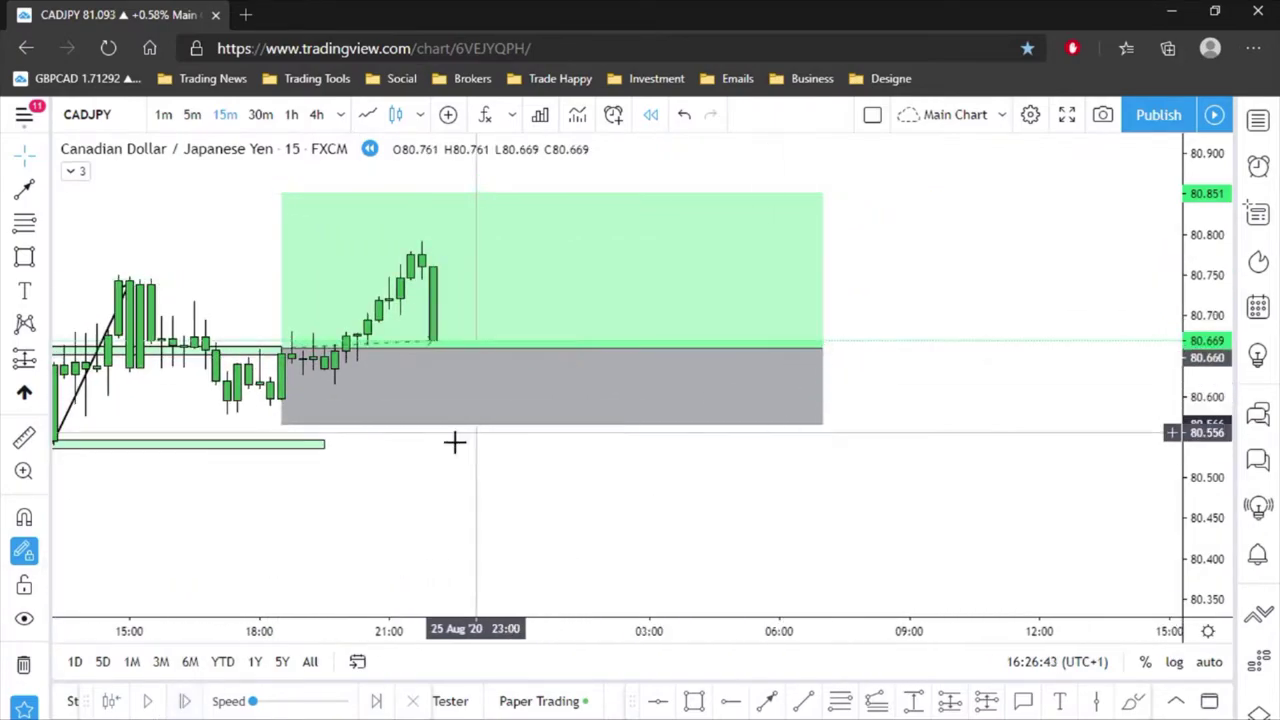
pyautogui.hscroll(-5, 677, 491)
pyautogui.scroll(-3, 974, 529)
pyautogui.hscroll(3, 780, 517)
pyautogui.scroll(2, 779, 516)
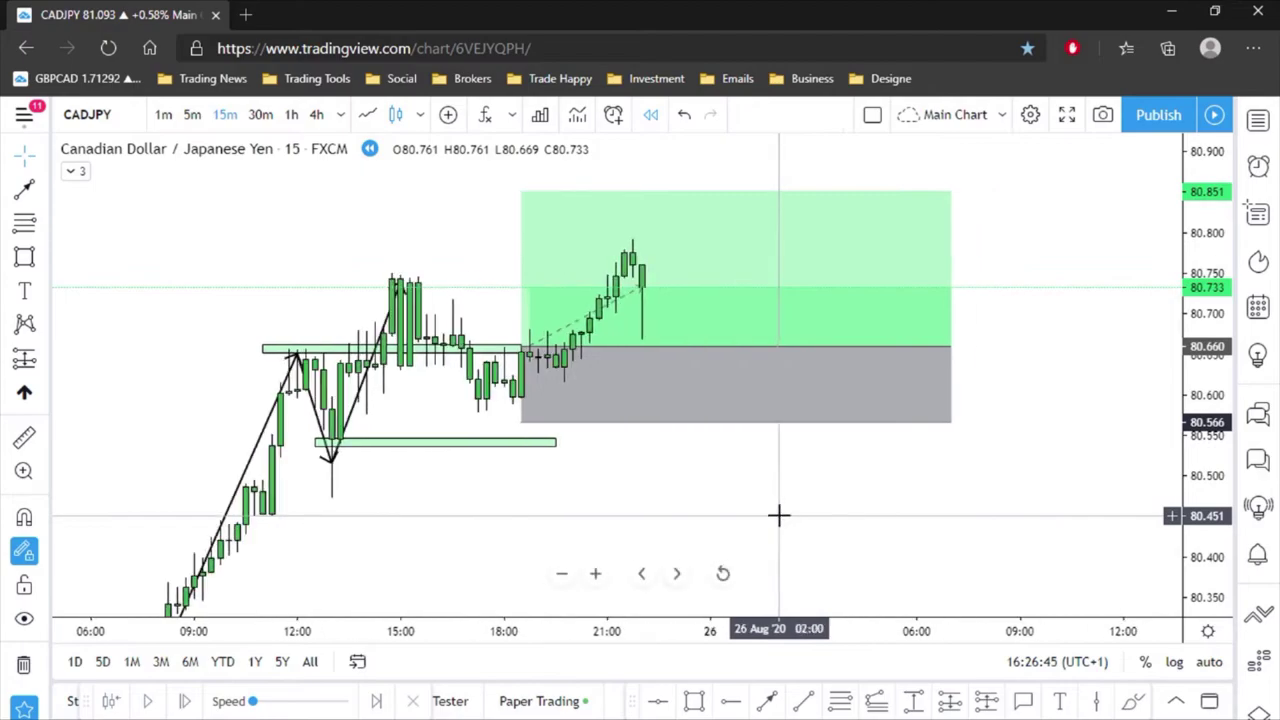
pyautogui.moveTo(779, 516); pyautogui.dragTo(694, 570)
pyautogui.click(184, 701)
pyautogui.click(184, 701)
pyautogui.click(184, 701)
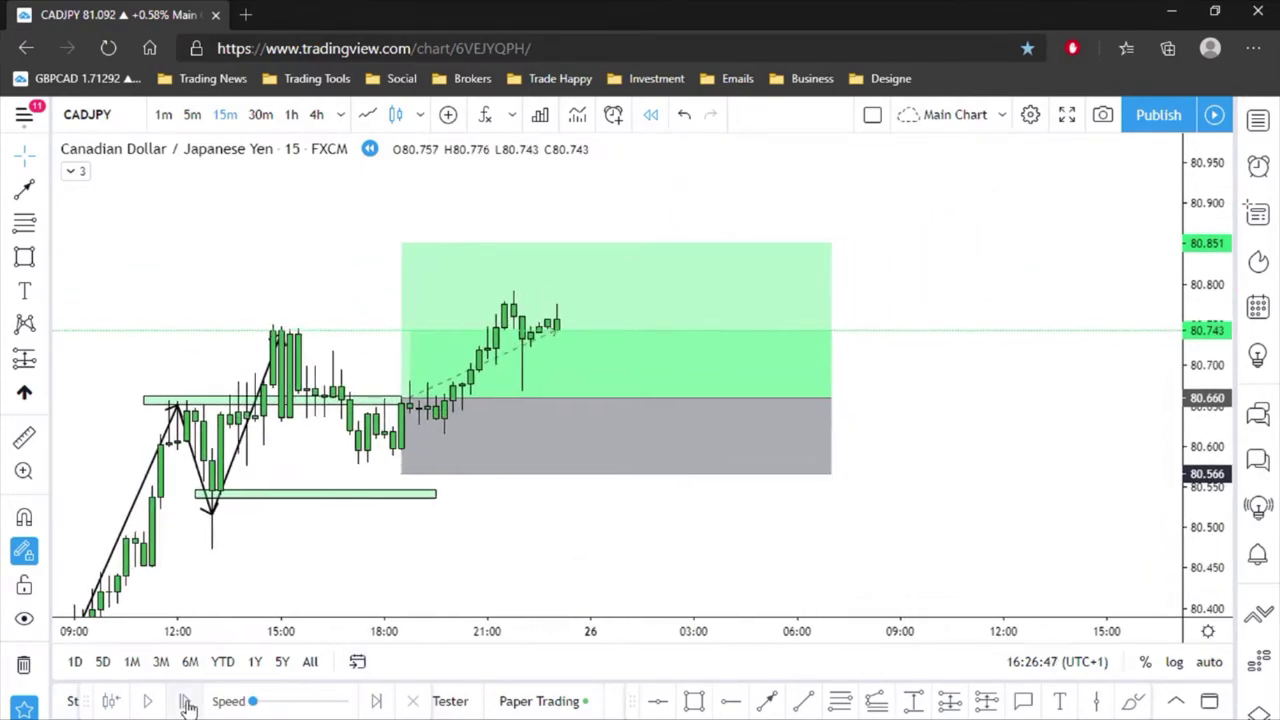
pyautogui.click(184, 701)
pyautogui.click(184, 701)
pyautogui.click(184, 701)
pyautogui.click(184, 701)
pyautogui.click(185, 701)
pyautogui.click(185, 701)
pyautogui.click(186, 700)
pyautogui.click(186, 700)
pyautogui.click(191, 699)
pyautogui.click(677, 329)
pyautogui.press('Delete')
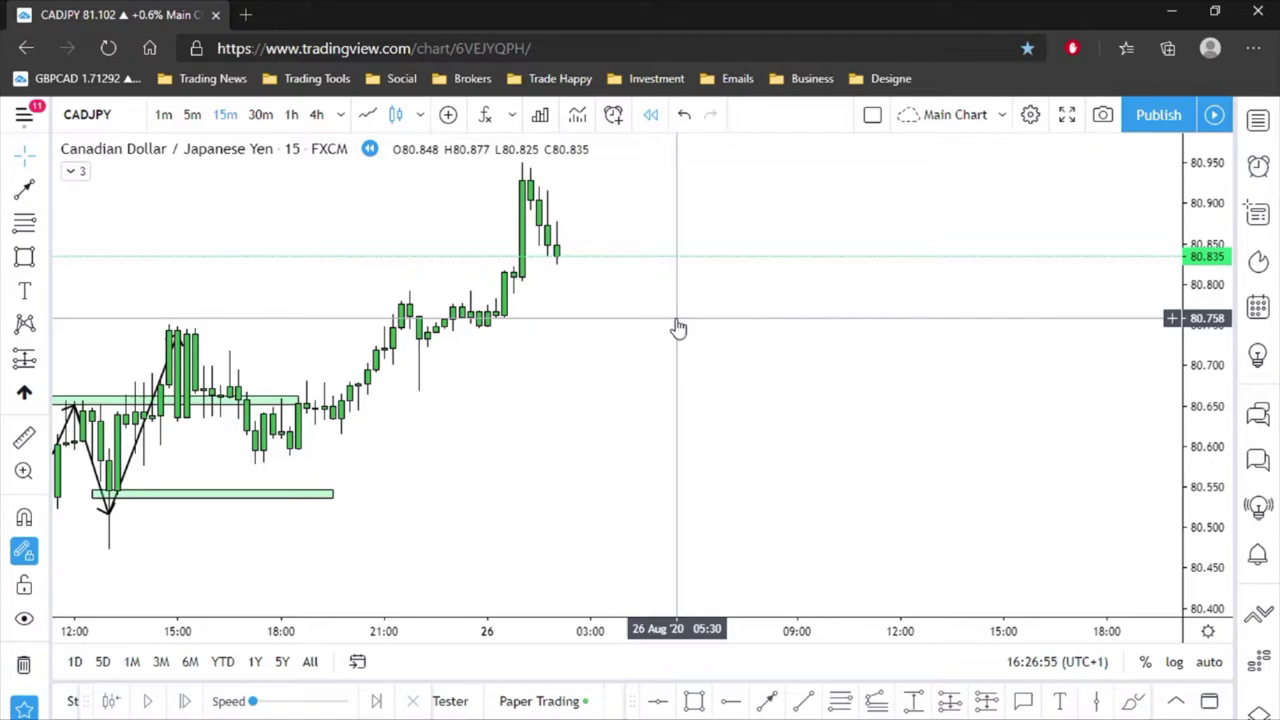
# - Examine the rally from the marked swings and zones up to the latest replayed candle
pyautogui.hscroll(-5, 680, 454)
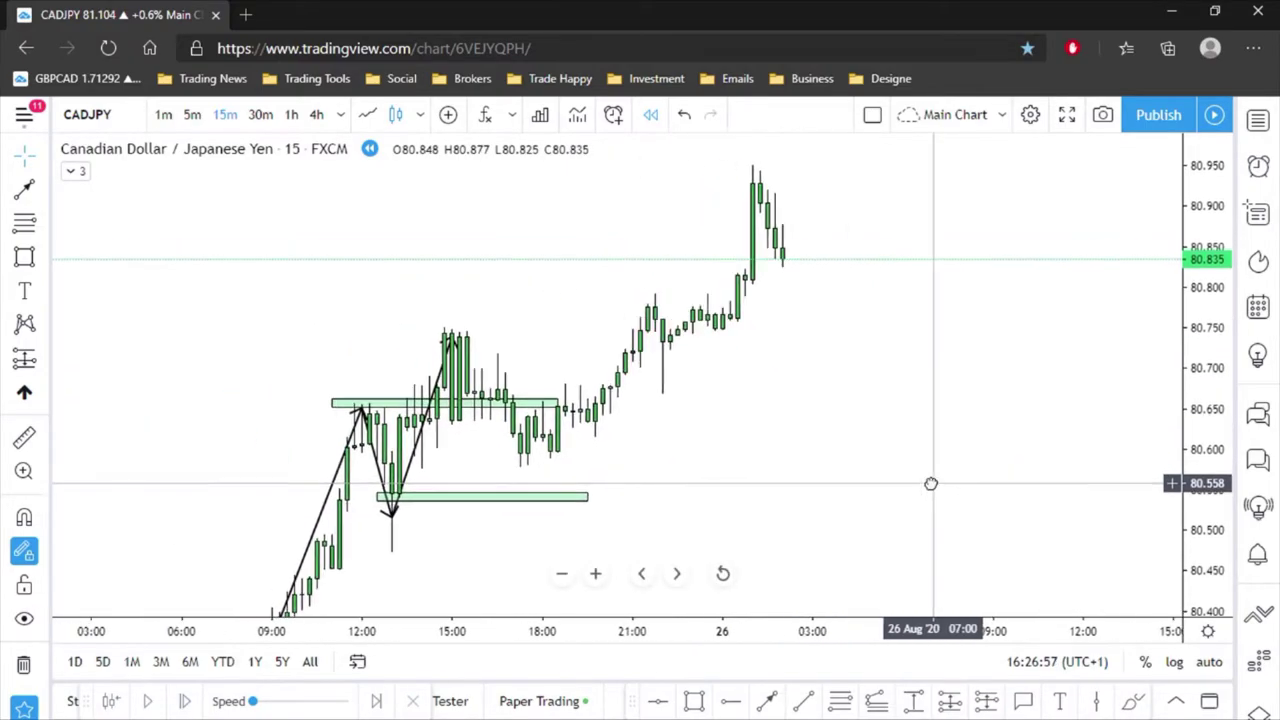
pyautogui.hscroll(2, 1040, 438)
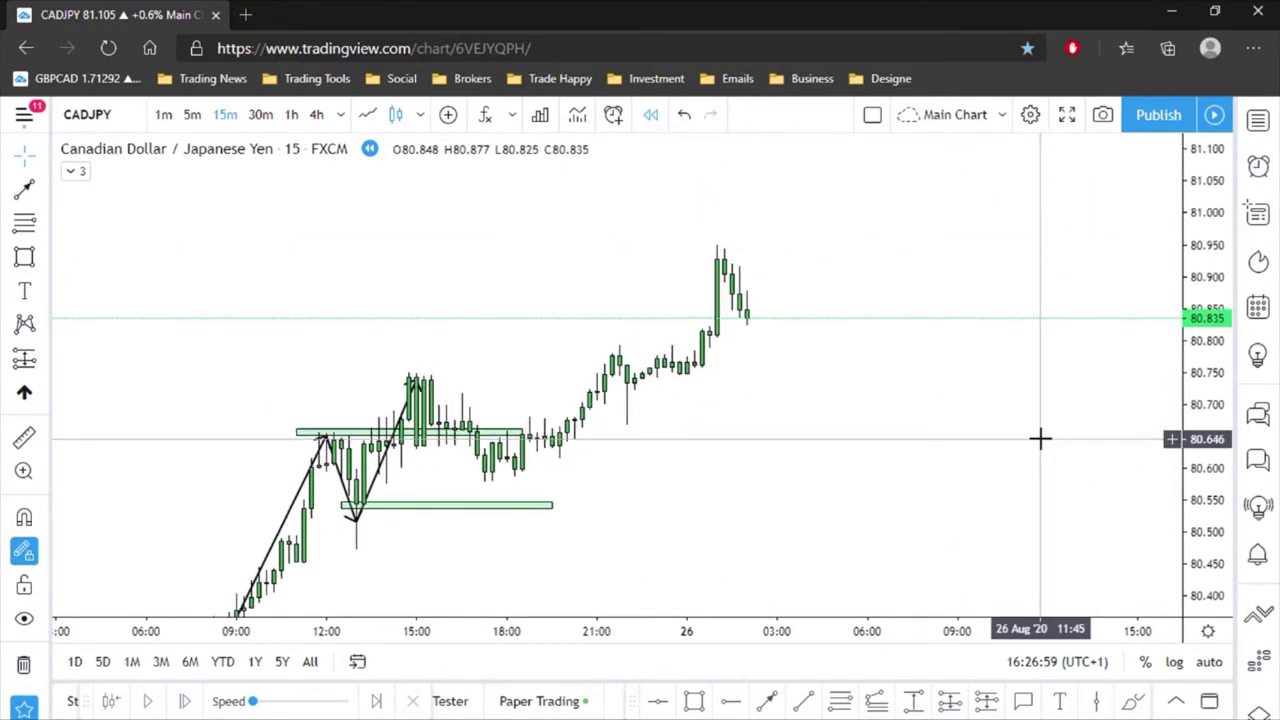
pyautogui.scroll(-1, 1040, 438)
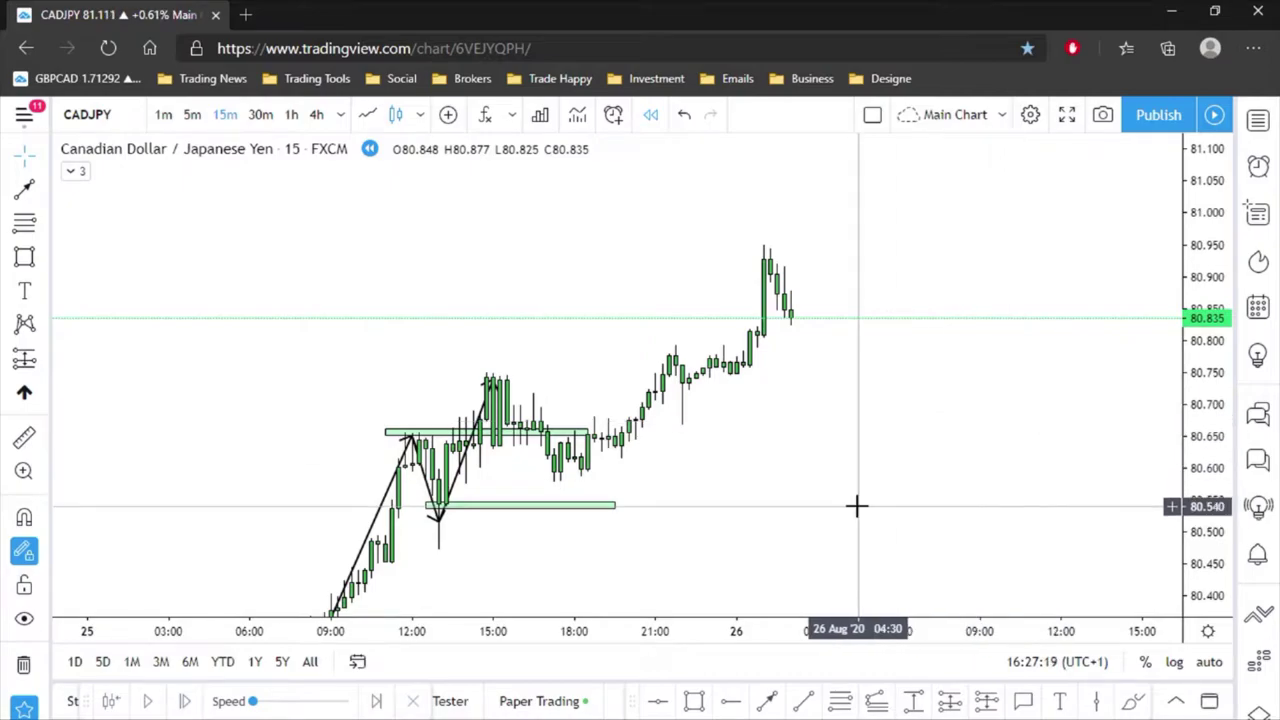
pyautogui.scroll(2, 960, 500)
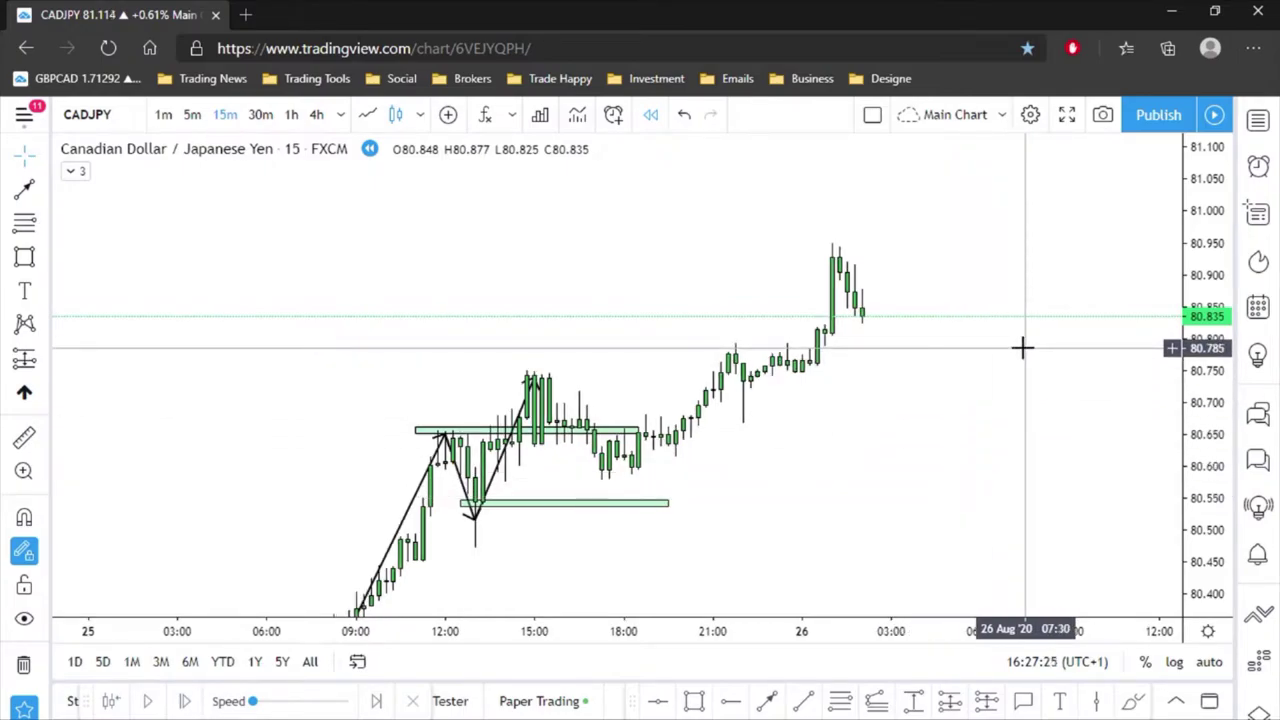
pyautogui.moveTo(1091, 431); pyautogui.dragTo(1048, 466)
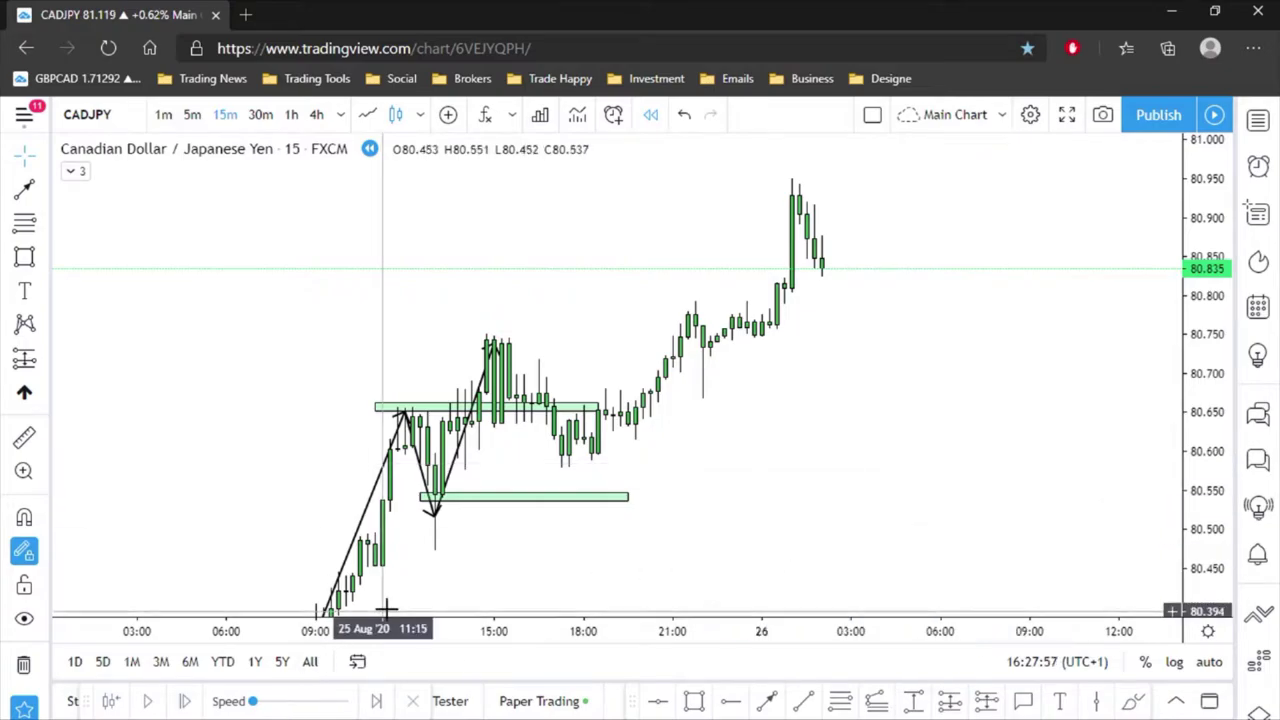
pyautogui.moveTo(910, 391); pyautogui.dragTo(849, 449)
pyautogui.moveTo(960, 251); pyautogui.dragTo(800, 209)
pyautogui.moveTo(680, 483); pyautogui.dragTo(678, 305)
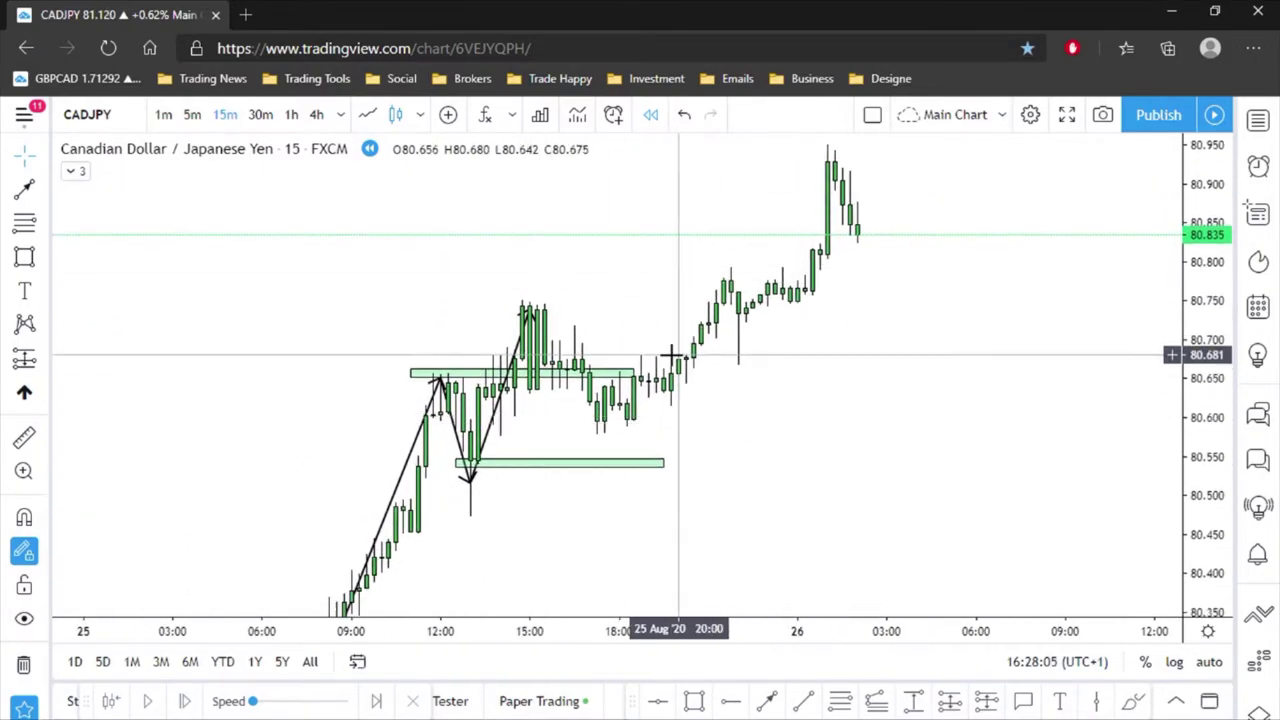
pyautogui.moveTo(766, 429); pyautogui.dragTo(669, 477)
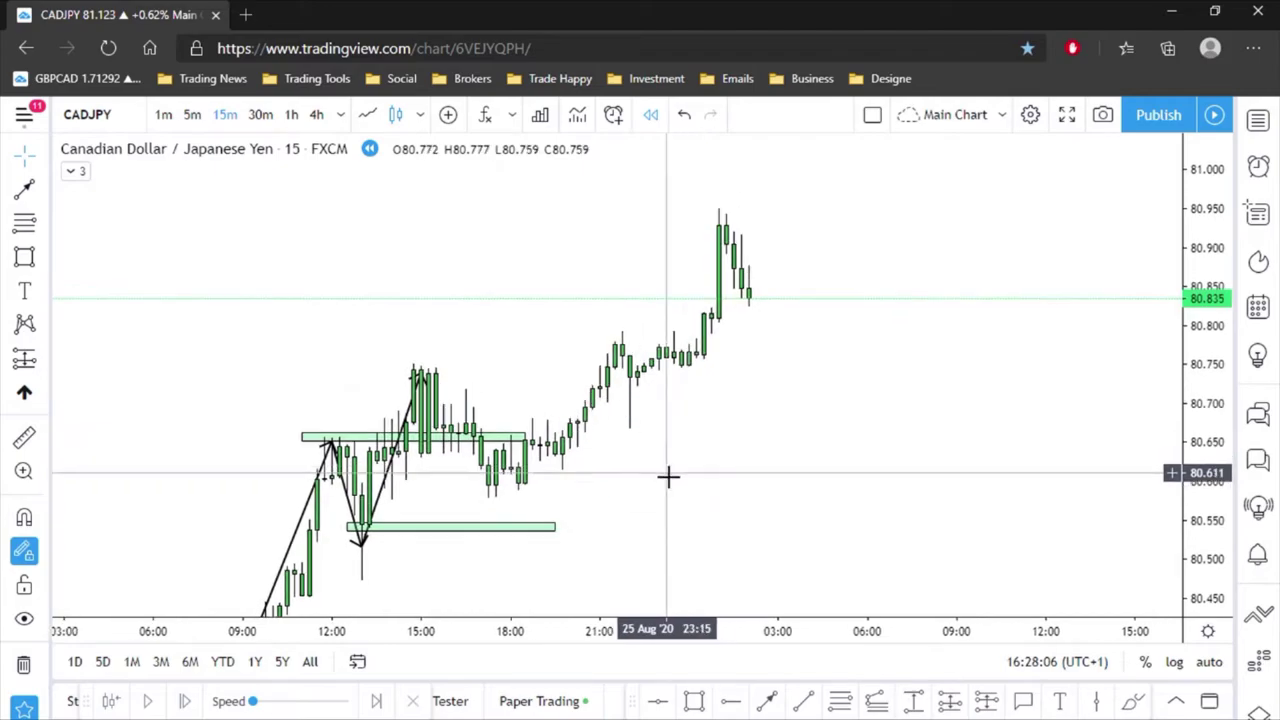
# - Draw a long position from 18:00 with its entry at 80.650, stop at 80.513 and target at 80.836
pyautogui.click(949, 700)
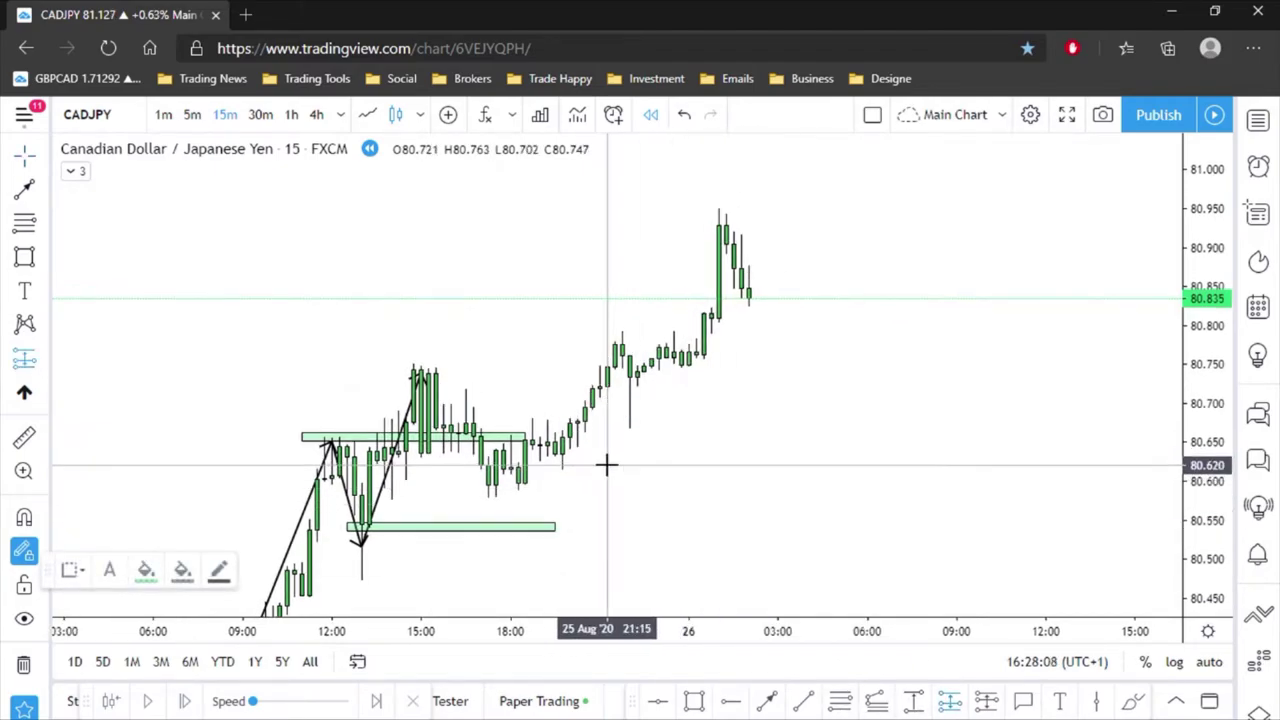
pyautogui.click(510, 441)
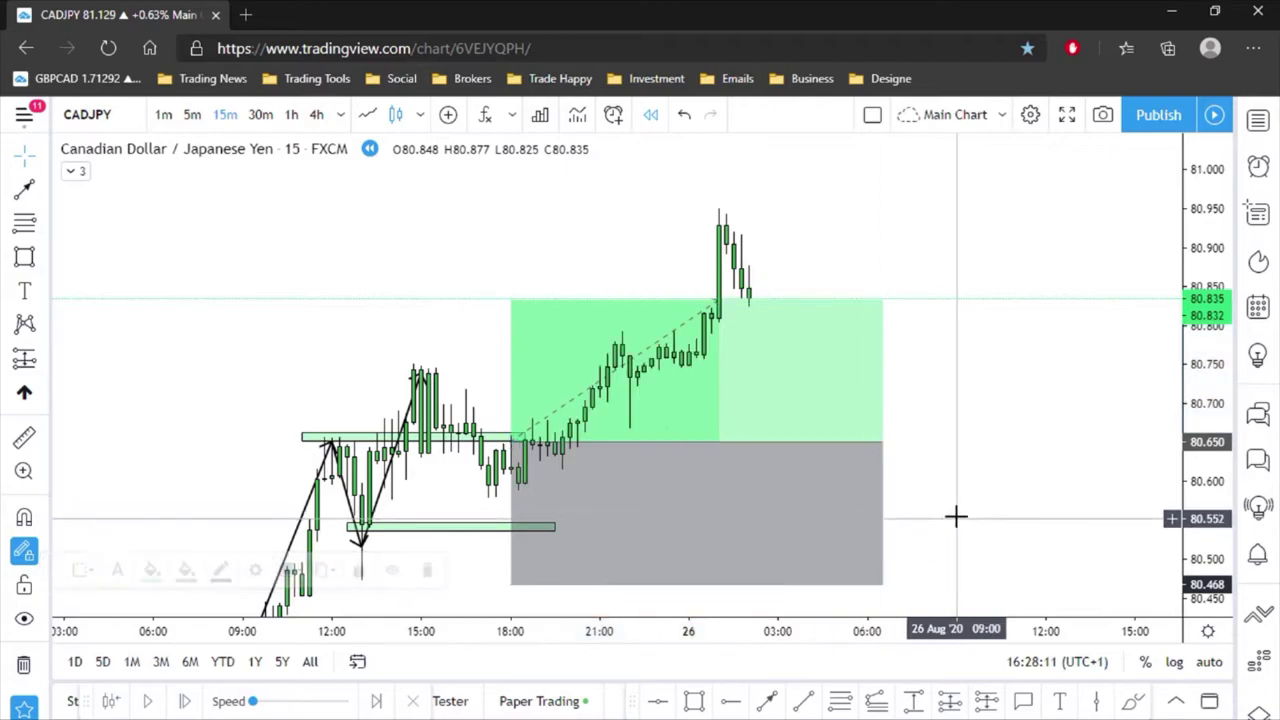
pyautogui.moveTo(957, 517); pyautogui.dragTo(900, 450)
pyautogui.moveTo(453, 517); pyautogui.dragTo(440, 482)
pyautogui.click(574, 552)
pyautogui.click(471, 331)
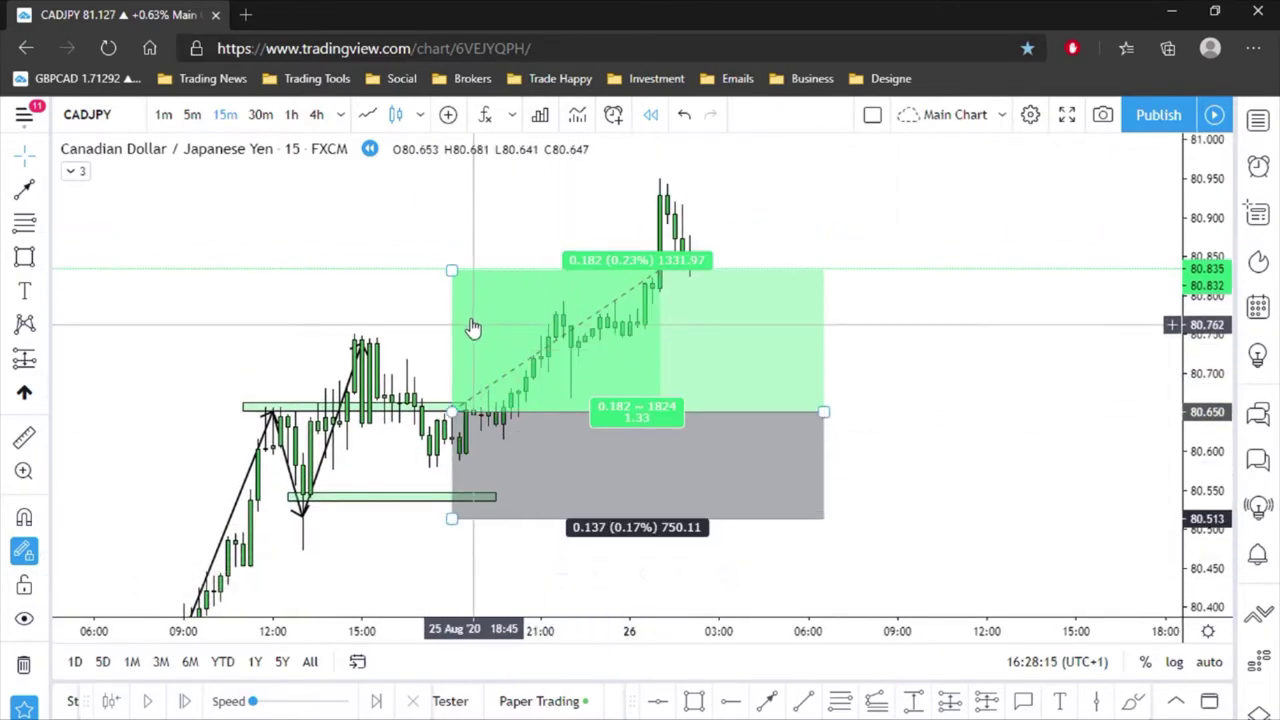
pyautogui.moveTo(451, 270)
pyautogui.mouseDown()
pyautogui.moveTo(457, 323)
pyautogui.moveTo(451, 268)
pyautogui.mouseUp()
# - Place a text note in the blank area above price at 81.614, starting with the lines "Date" and "Time of day"
pyautogui.moveTo(938, 345); pyautogui.dragTo(940, 380)
pyautogui.scroll(-1, 940, 380)
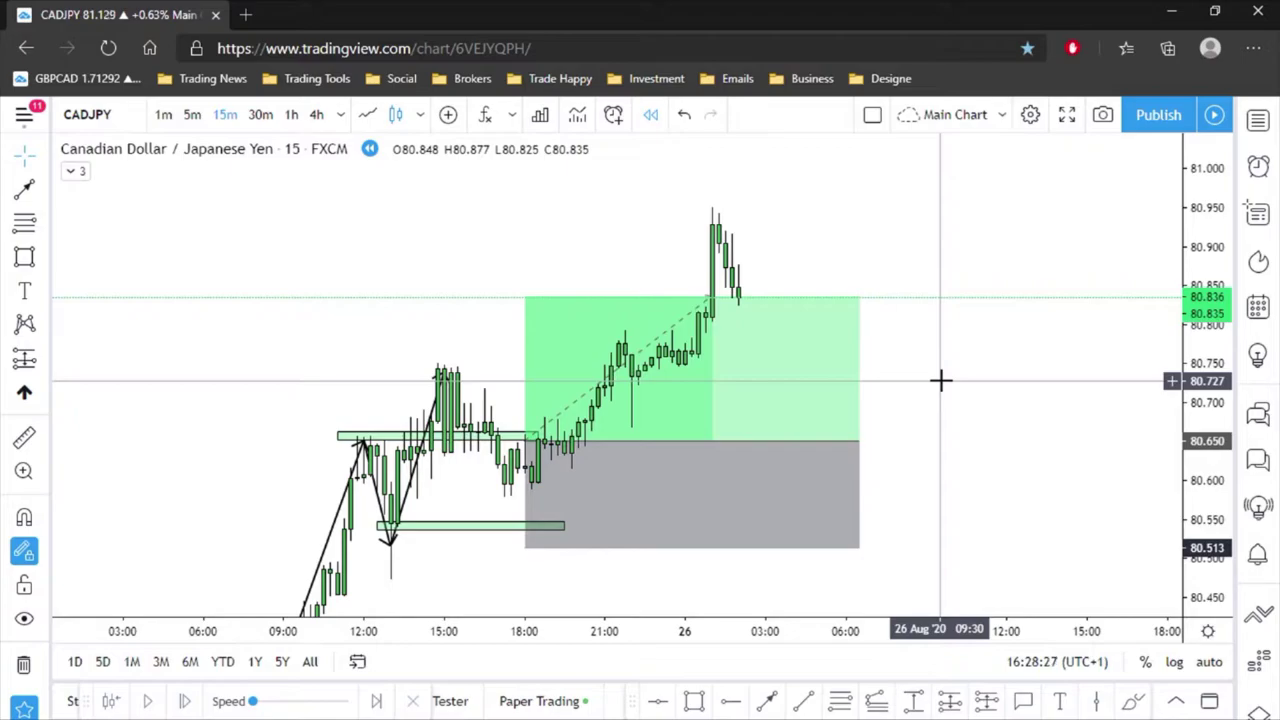
pyautogui.moveTo(940, 397); pyautogui.dragTo(763, 474)
pyautogui.moveTo(760, 349); pyautogui.dragTo(753, 383)
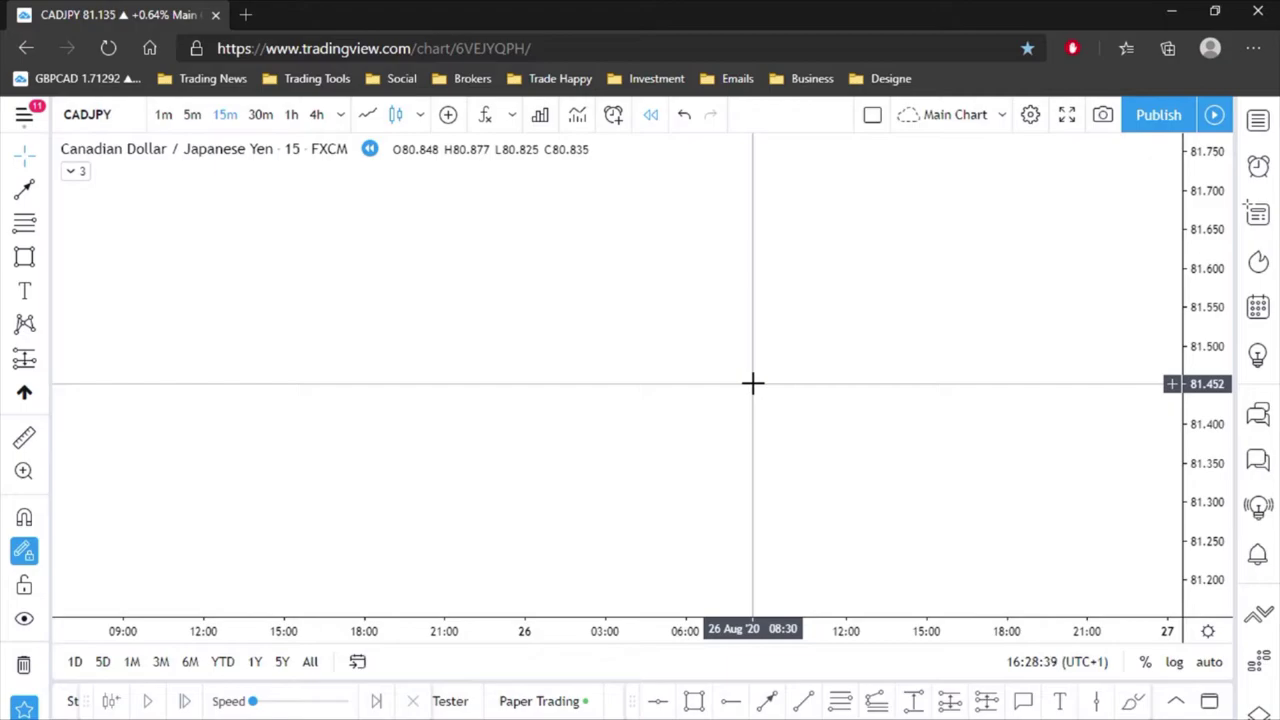
pyautogui.moveTo(1208, 272); pyautogui.dragTo(1194, 316)
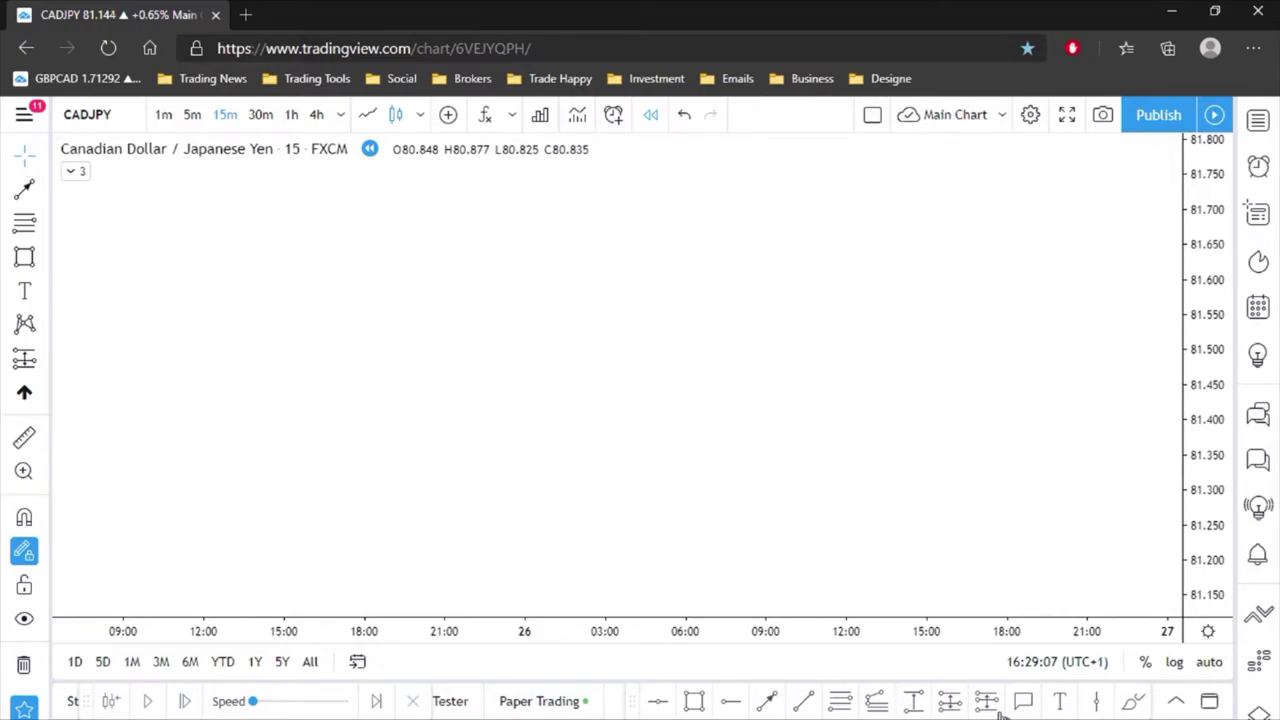
pyautogui.click(1059, 703)
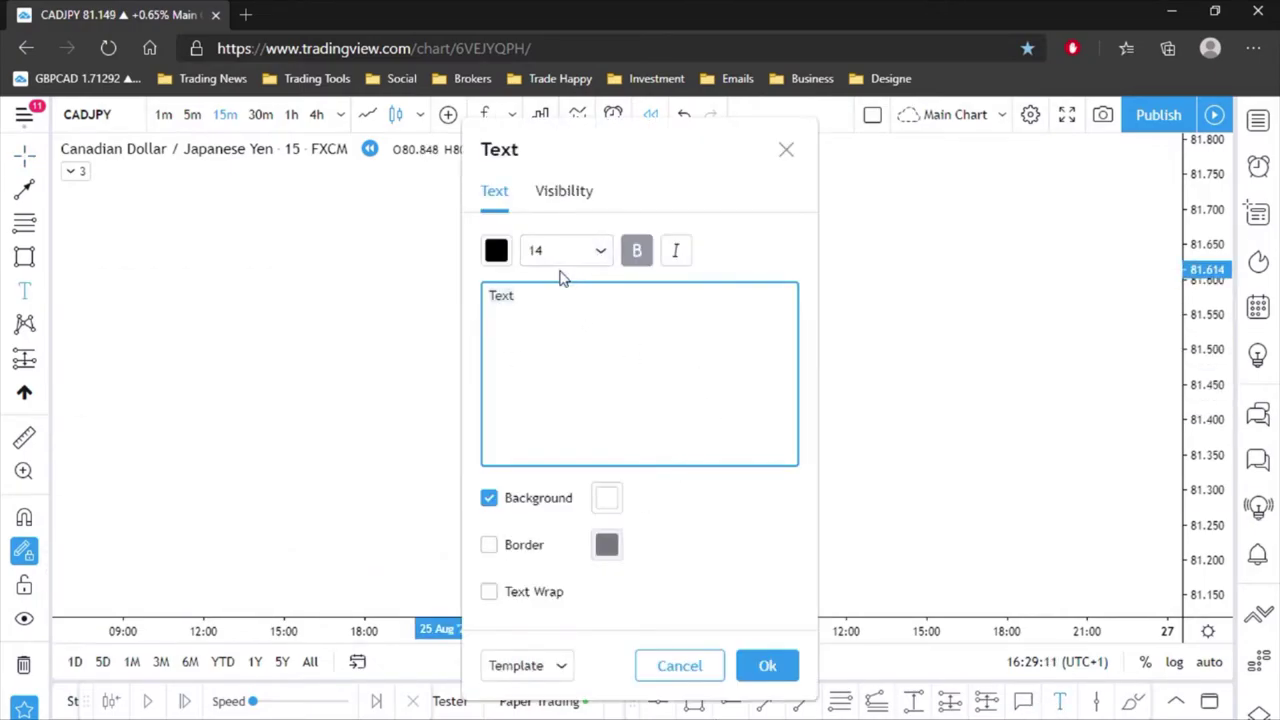
pyautogui.click(529, 295)
pyautogui.press('BackSpace')
pyautogui.press('BackSpace')
pyautogui.press('BackSpace')
pyautogui.press('BackSpace')
pyautogui.write('Date')
pyautogui.press('Return')
pyautogui.write('Time of ')
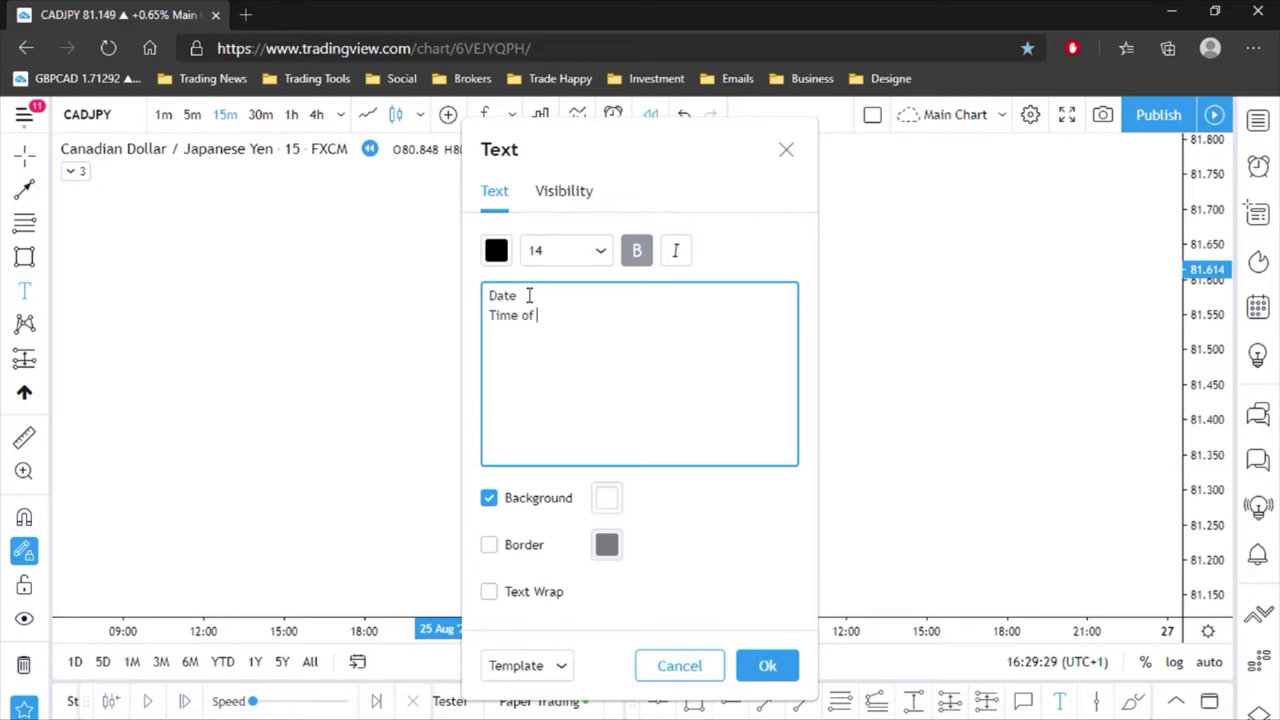
pyautogui.write('day')
pyautogui.press('Return')
# - Add the lines "Pair", "Entry", "Stops" and "Targets" to the text note
pyautogui.write('Pair')
pyautogui.press('Return')
pyautogui.write('Entry ')
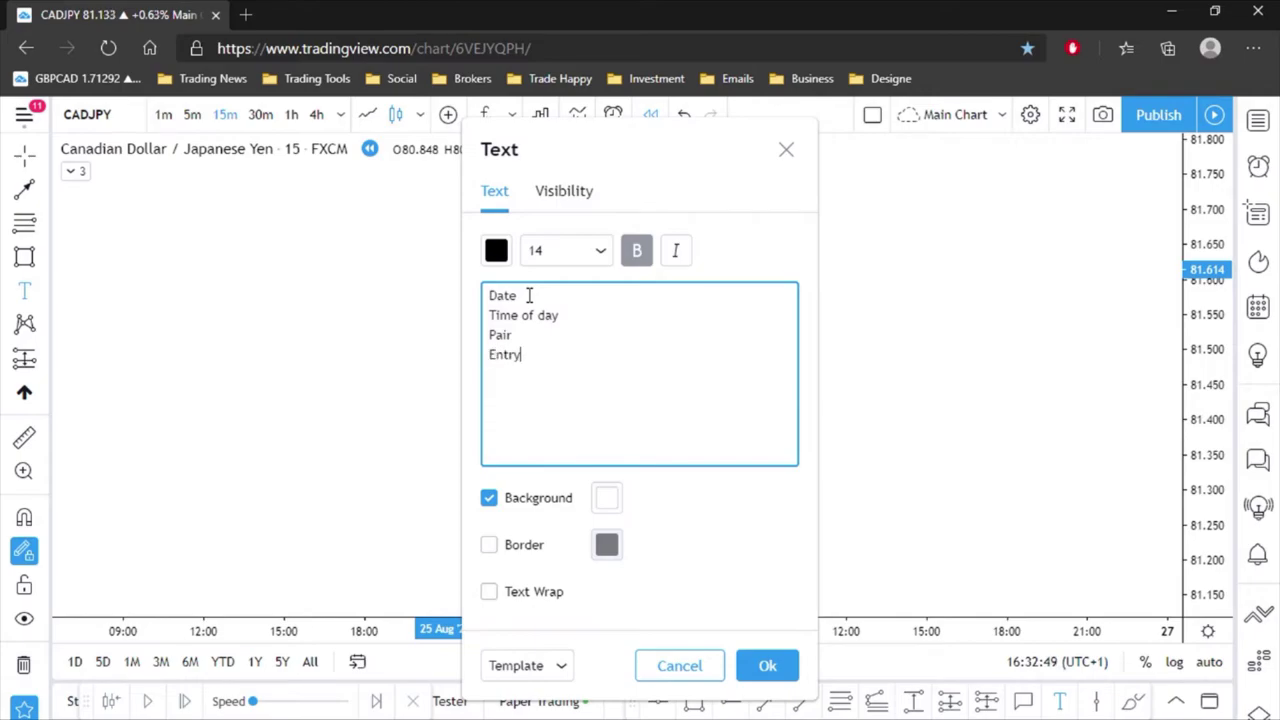
pyautogui.write('Stops')
pyautogui.press('Return')
pyautogui.write('Targets')
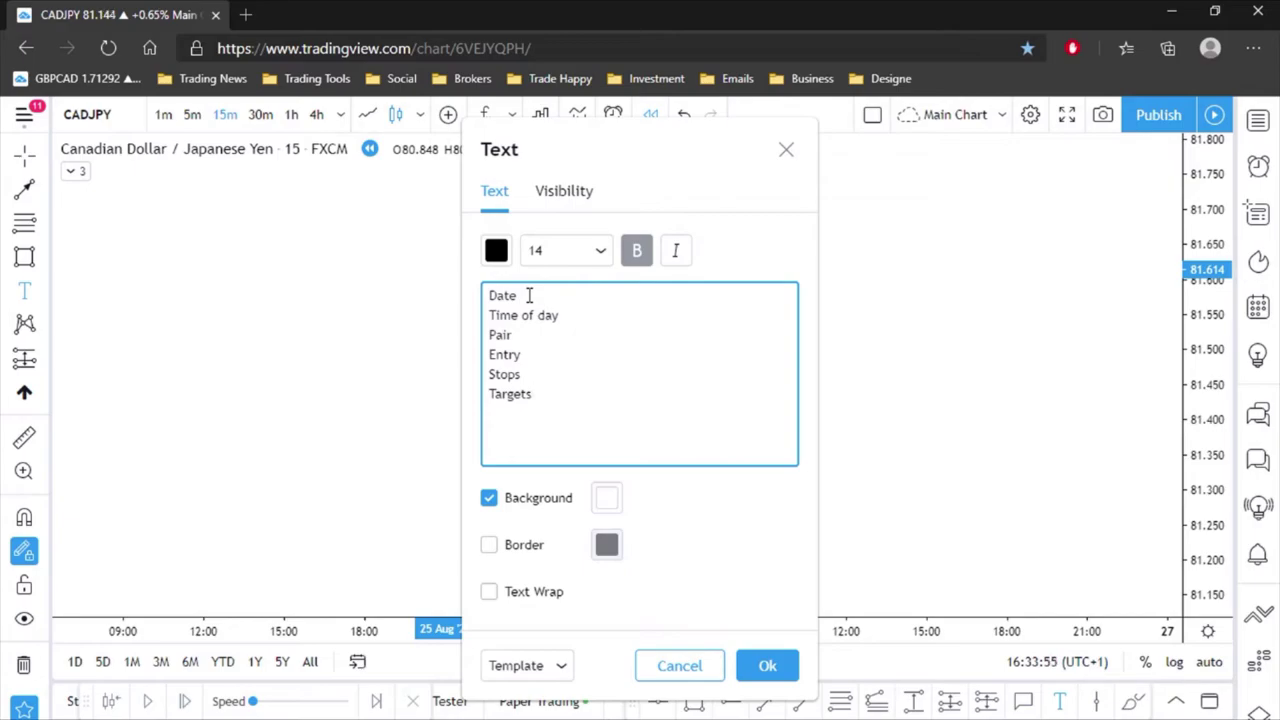
# - Add "Long or Short" on its own line below "Targets" in the note
pyautogui.write('Long or Short')
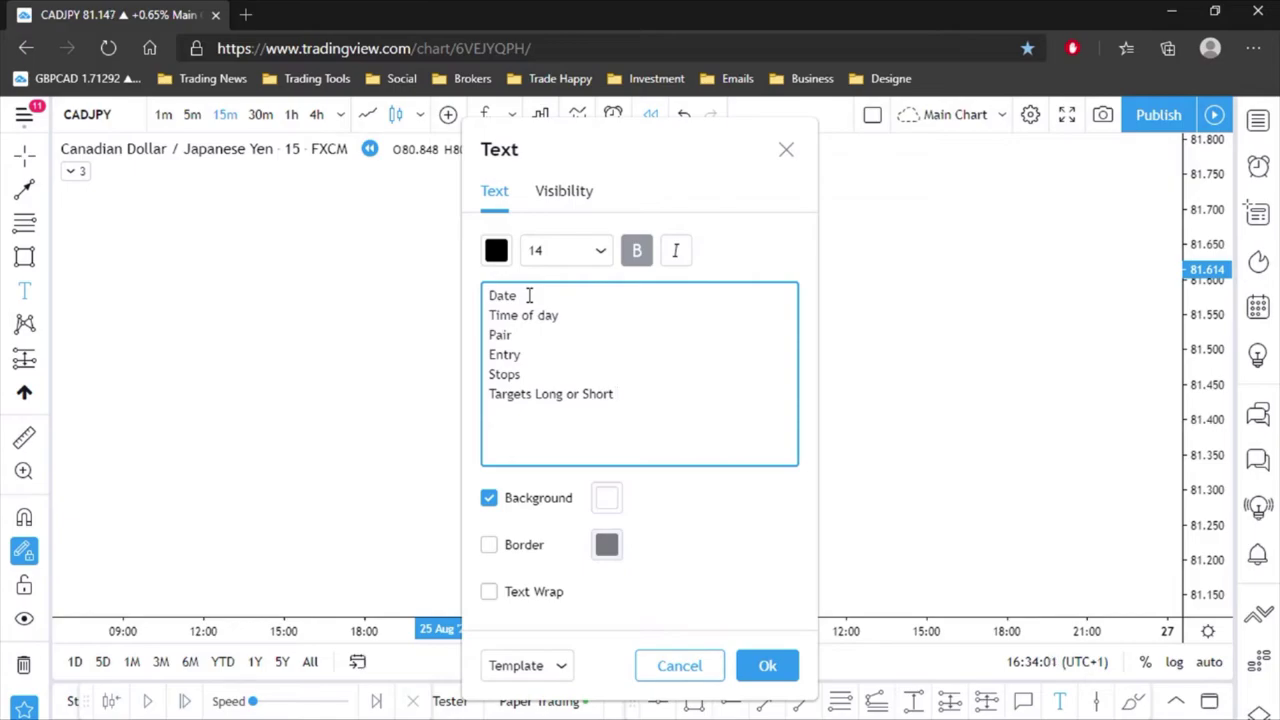
pyautogui.press('Left')
pyautogui.press('Left')
pyautogui.press('Left')
pyautogui.press('Left')
pyautogui.press('Left')
pyautogui.press('Left')
pyautogui.press('Left')
pyautogui.press('Left')
pyautogui.press('Left')
pyautogui.press('Left')
pyautogui.press('Left')
pyautogui.press('Left')
pyautogui.press('Left')
pyautogui.press('Left')
pyautogui.press('Return')
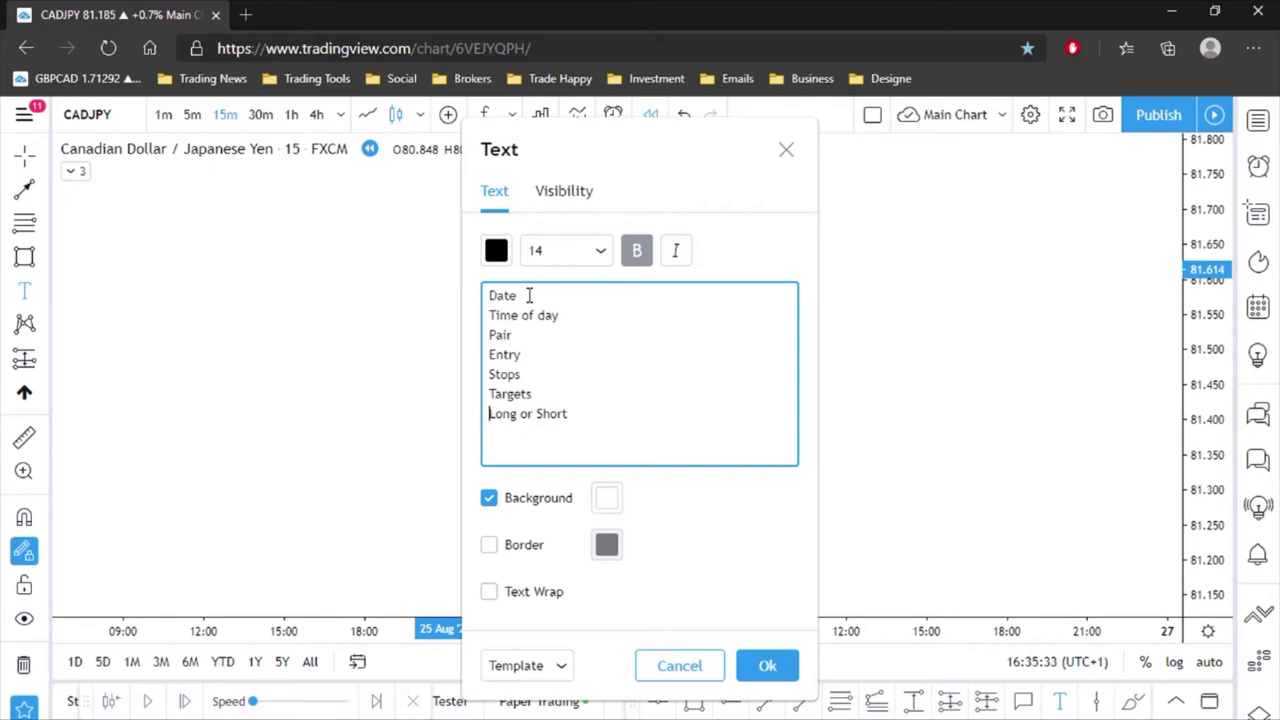
# - Add the lines "Entry Reason" and "Win / Loss" to the end of the note
pyautogui.press('End')
pyautogui.press('Return')
pyautogui.write('Entry Reason')
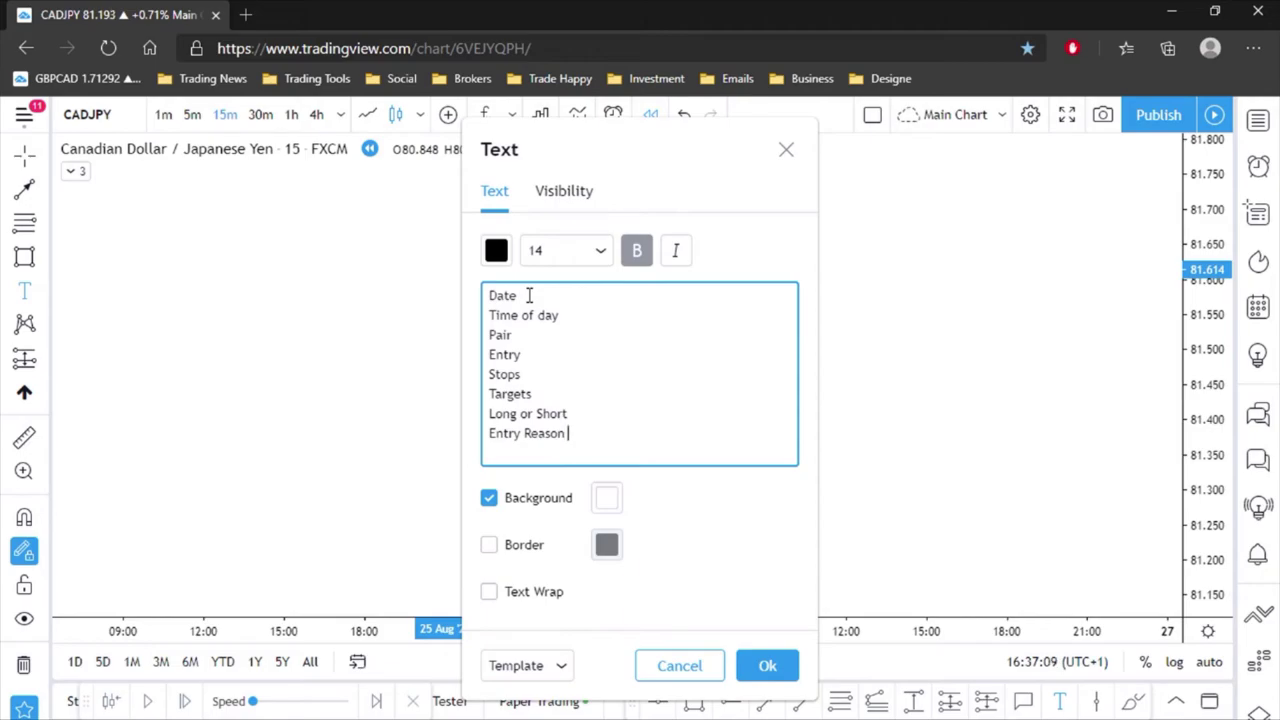
pyautogui.press('Return')
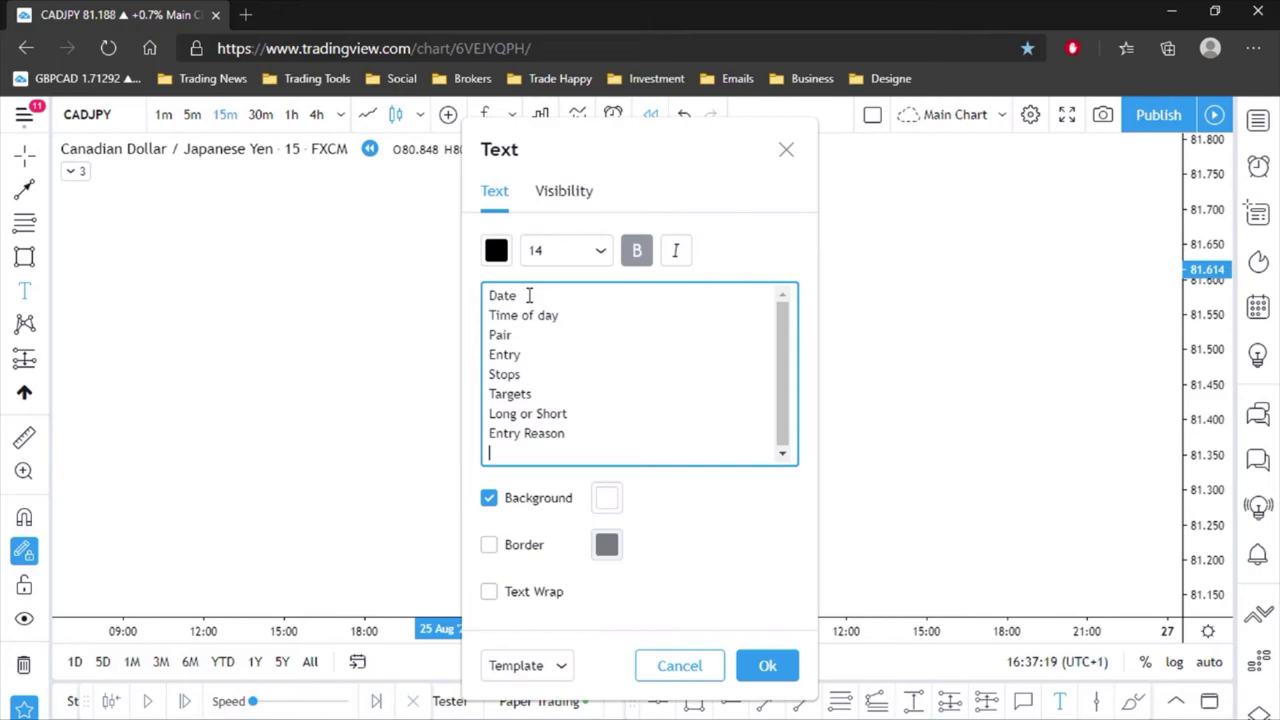
pyautogui.write('Win ')
pyautogui.write('Loss')
pyautogui.press('Left')
pyautogui.press('Left')
pyautogui.press('Left')
pyautogui.press('Left')
pyautogui.press('Left')
pyautogui.write('/')
pyautogui.press('Right')
pyautogui.press('Right')
pyautogui.press('Right')
pyautogui.press('BackSpace')
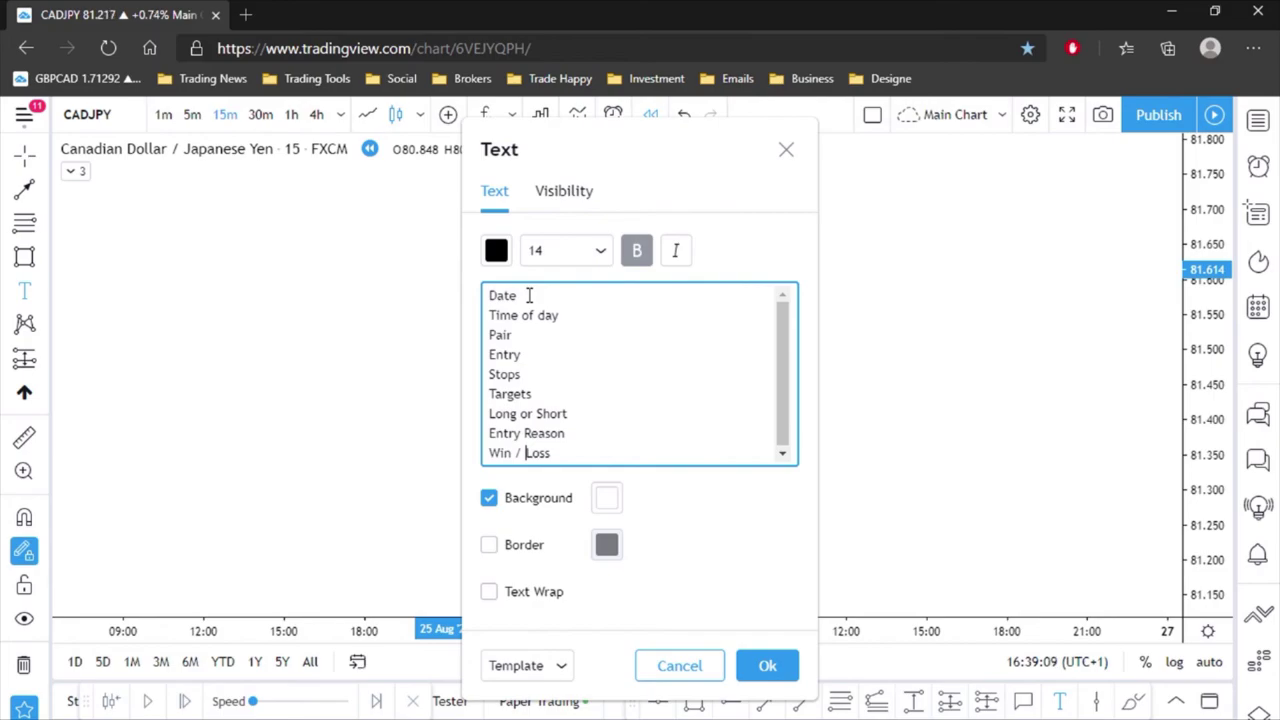
pyautogui.press('Right')
pyautogui.press('Right')
pyautogui.press('Right')
pyautogui.press('Right')
# - Add the final line "Pips / % gain" and apply the text note to the chart
pyautogui.press('Return')
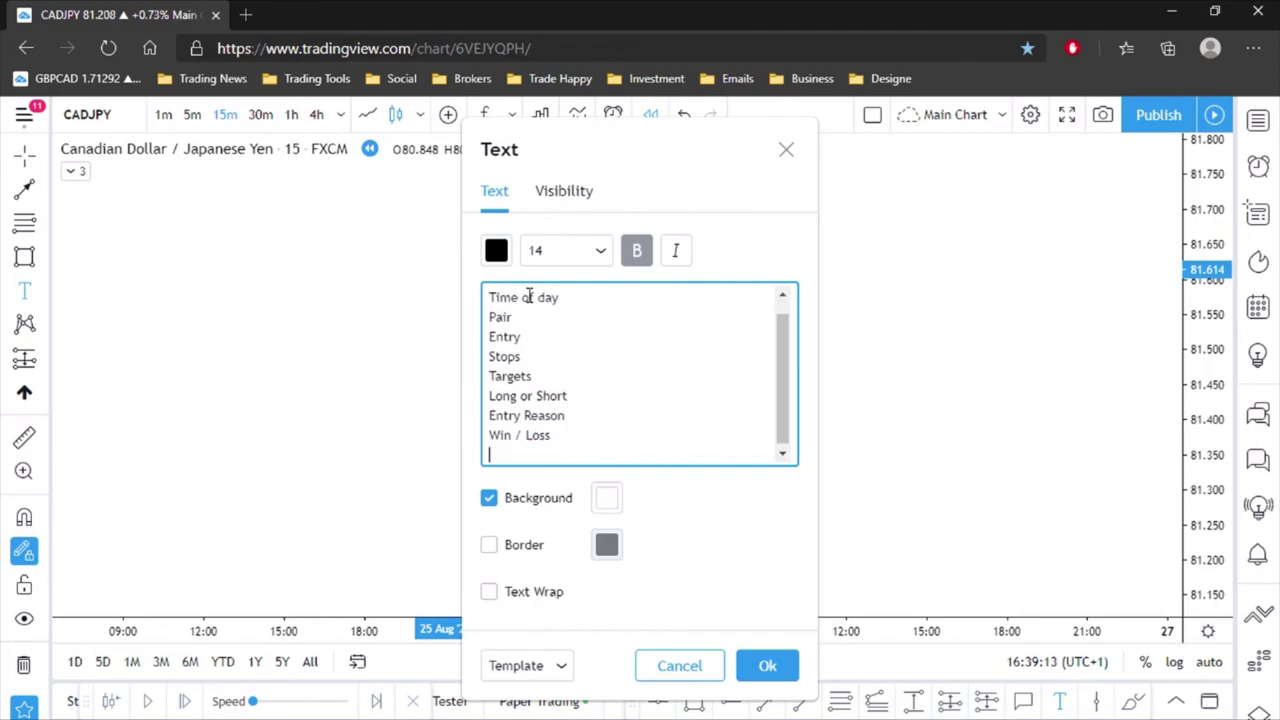
pyautogui.write('Pips')
pyautogui.write('/ % gain')
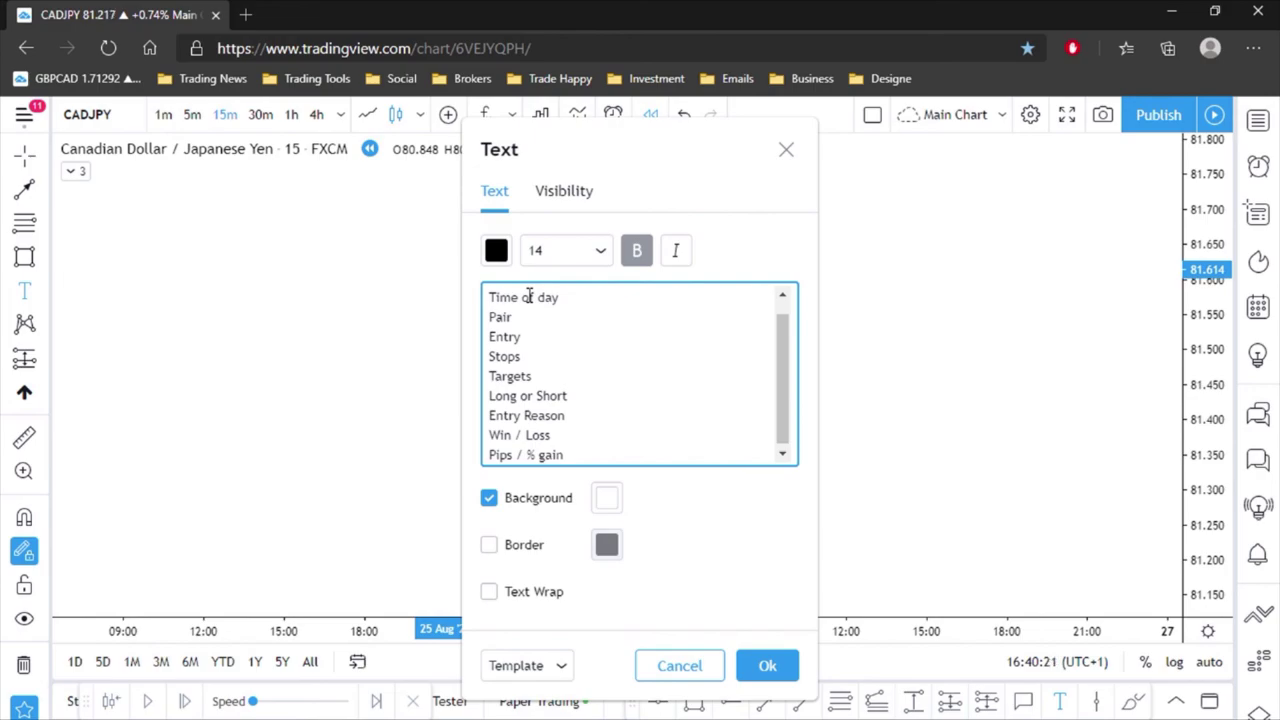
pyautogui.click(766, 666)
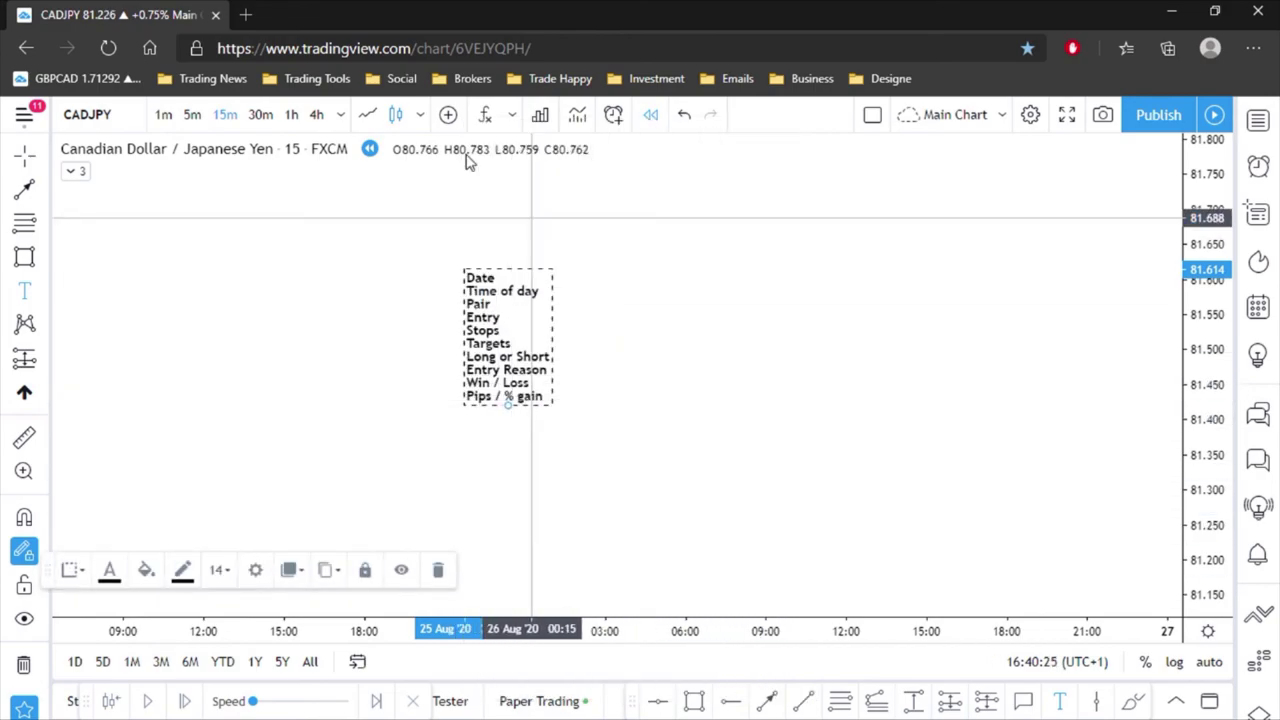
pyautogui.click(626, 316)
pyautogui.click(787, 152)
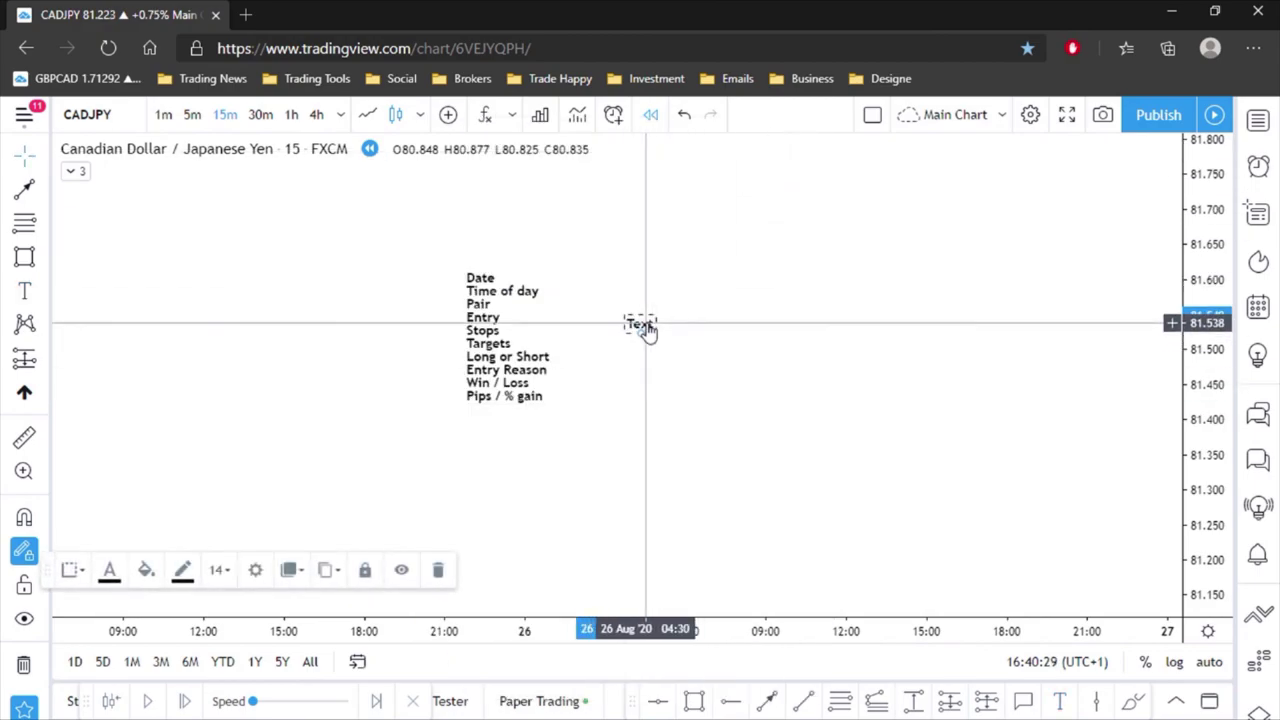
pyautogui.press('Delete')
# - Set the font size of the journal checklist note to 28
pyautogui.doubleClick(523, 394)
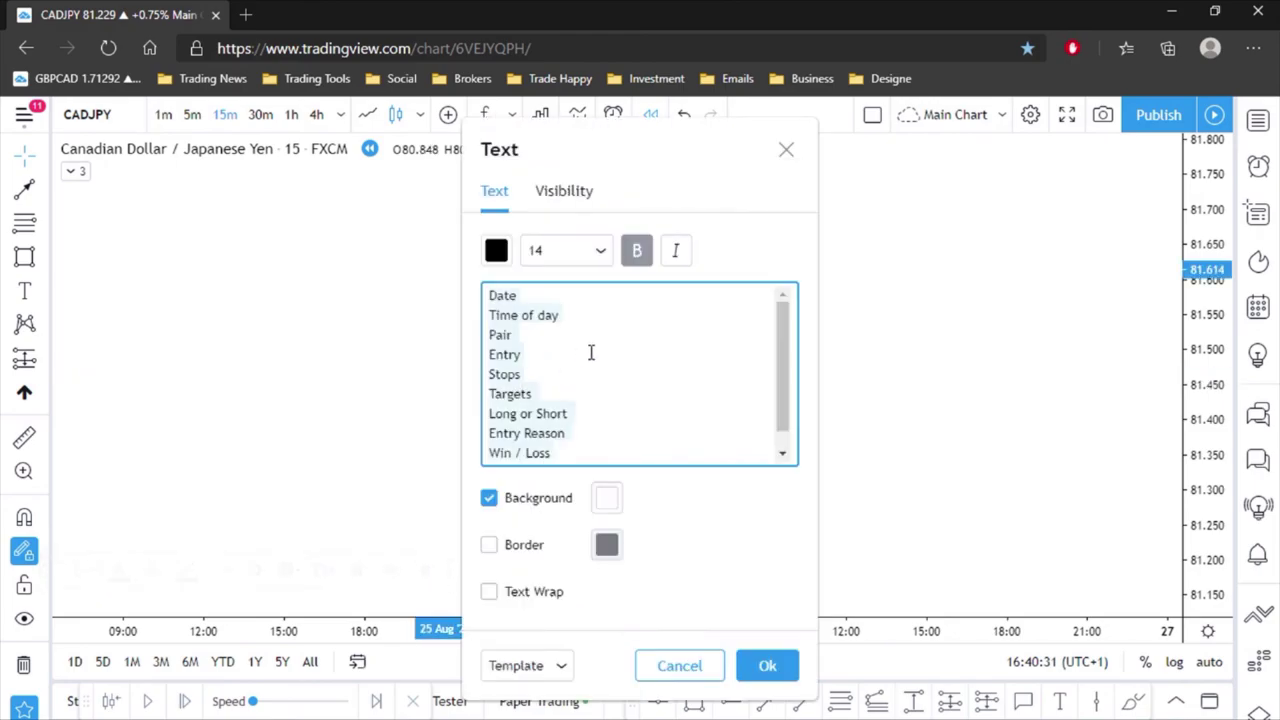
pyautogui.click(603, 256)
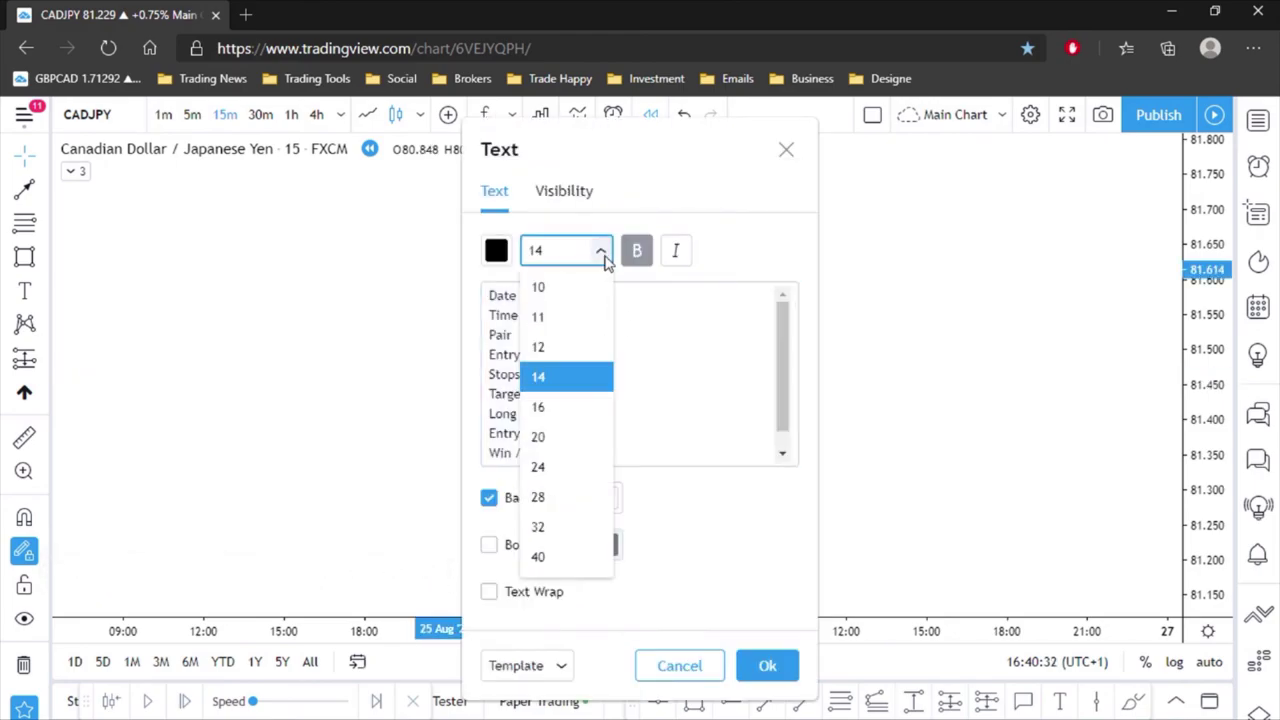
pyautogui.click(563, 500)
pyautogui.click(770, 666)
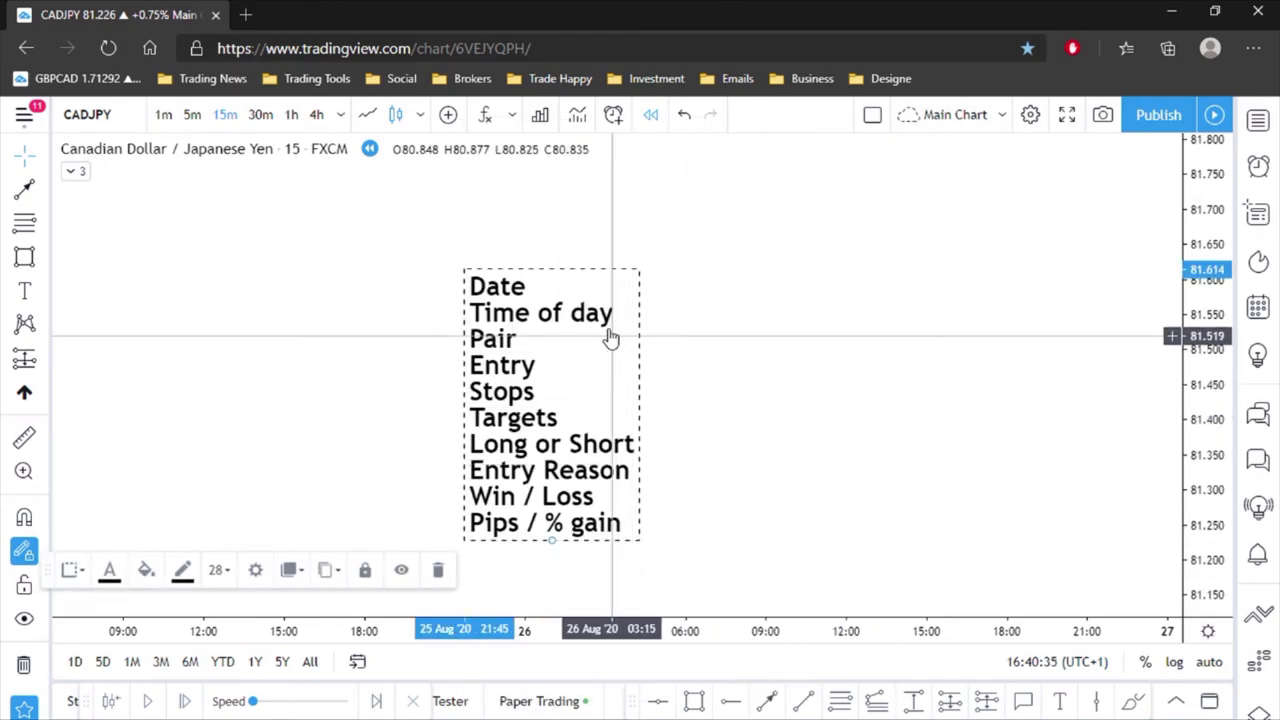